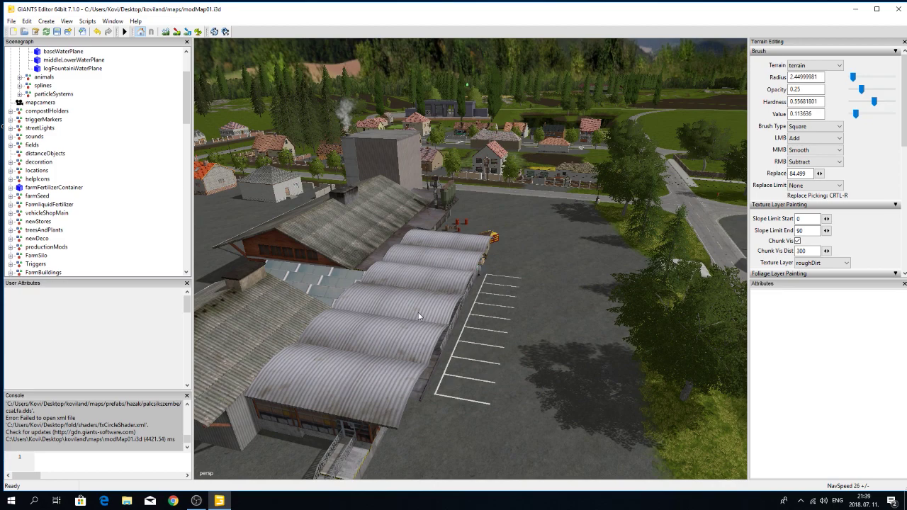
Examine the map's terrain from the village and pond to the meadows, farmyard and existing crop fields.
right_click_drag(419, 312, 472, 265)
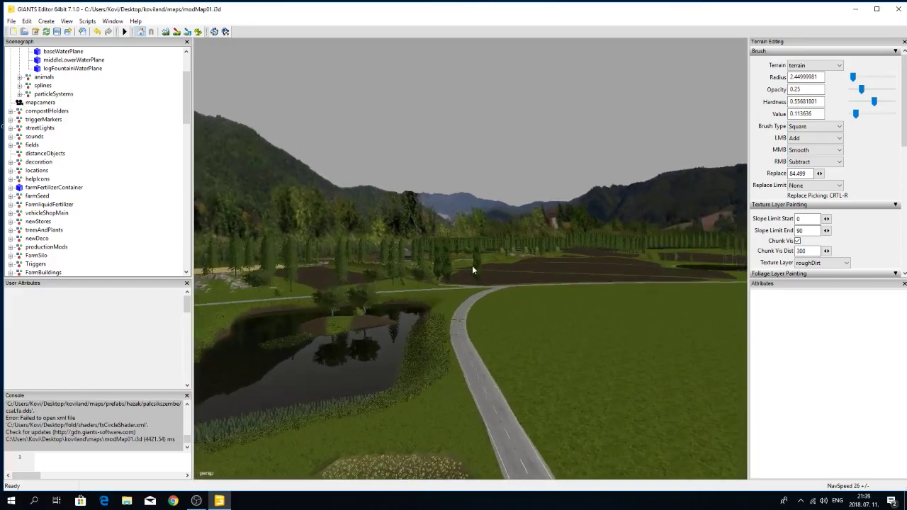
right_click_drag(466, 335, 427, 329)
scroll(427, 330, "up", 6)
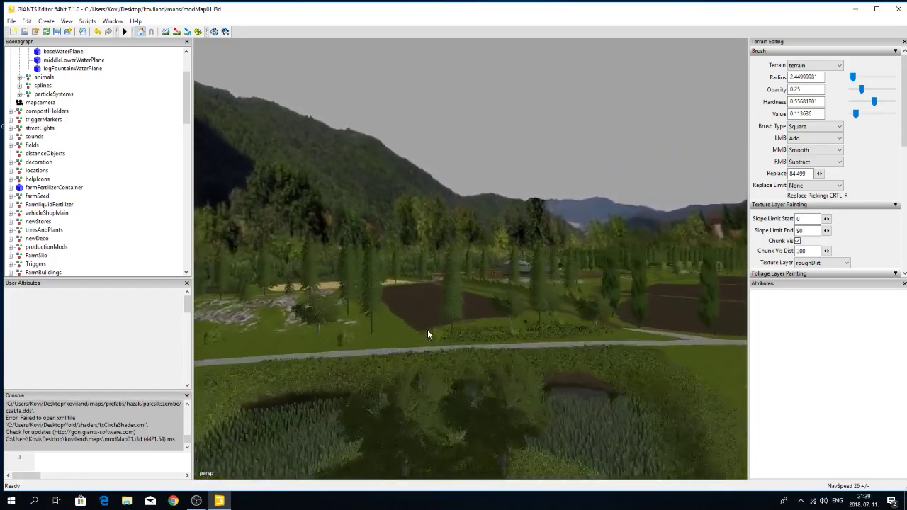
scroll(429, 330, "up", 8)
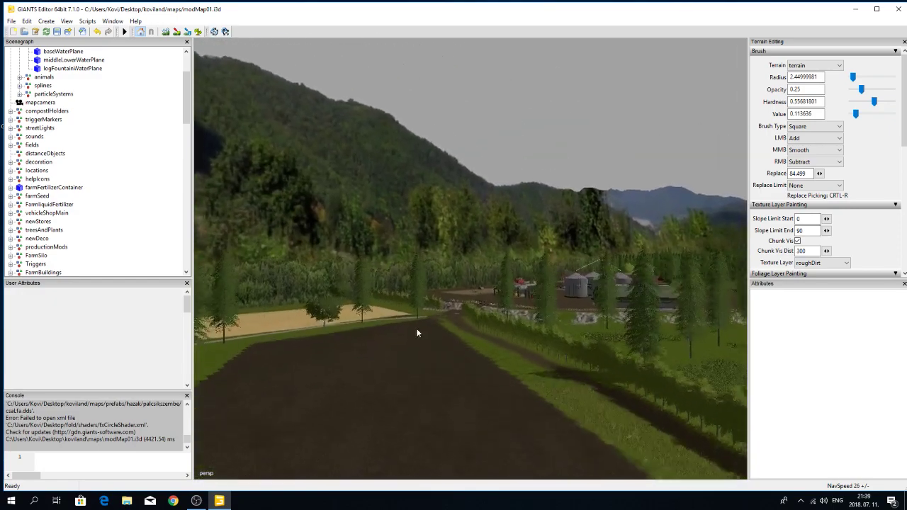
right_click_drag(416, 333, 514, 356)
scroll(466, 341, "up", 4)
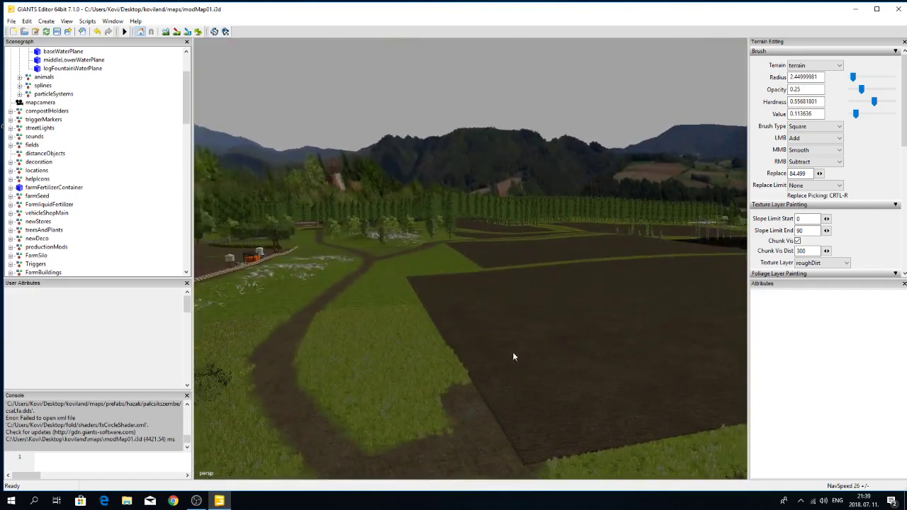
right_click_drag(368, 342, 502, 338)
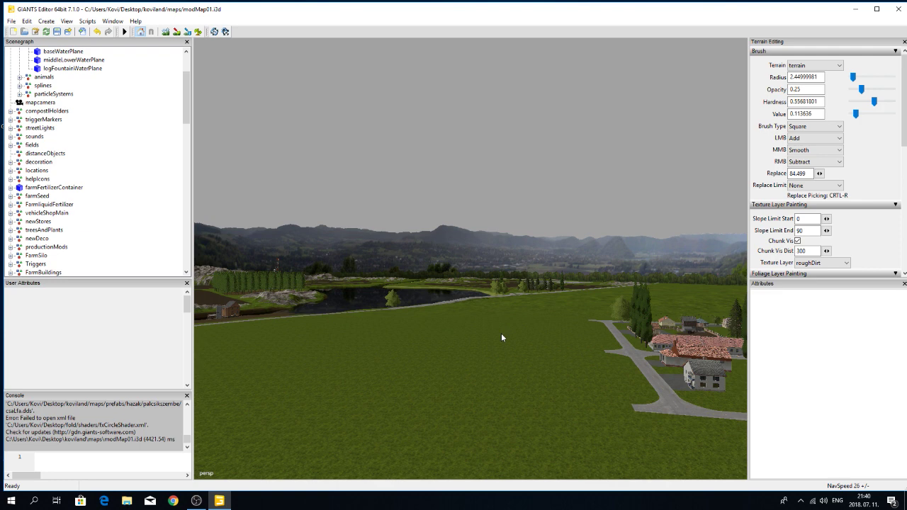
right_click_drag(503, 339, 521, 337)
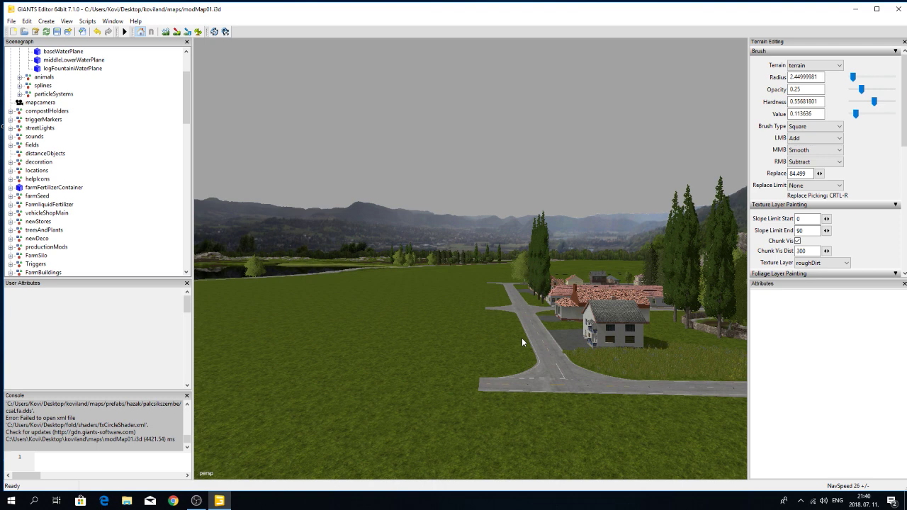
right_click_drag(521, 337, 560, 368)
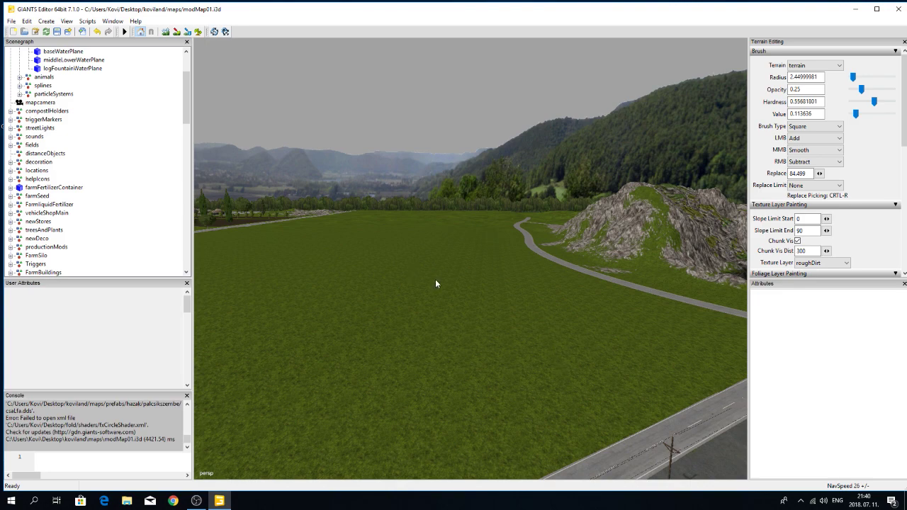
right_click_drag(436, 280, 320, 287)
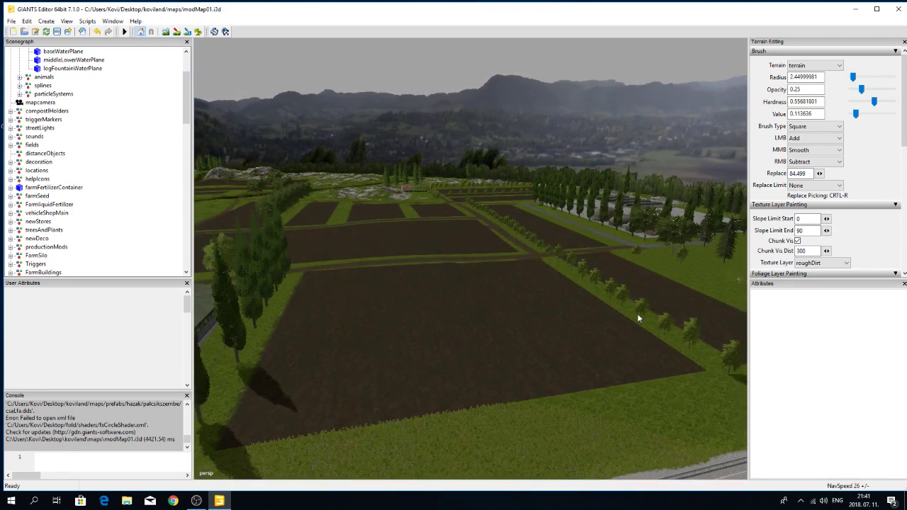
right_click_drag(354, 246, 423, 362)
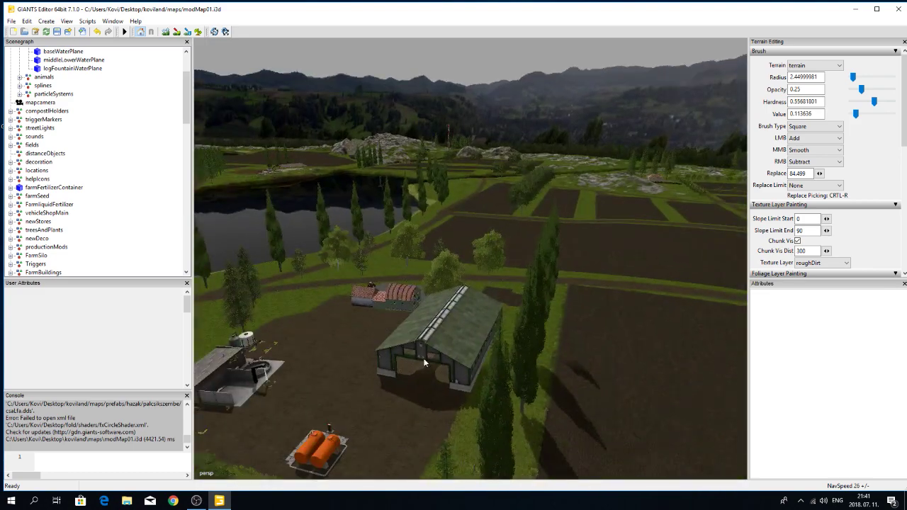
right_click_drag(433, 321, 526, 358)
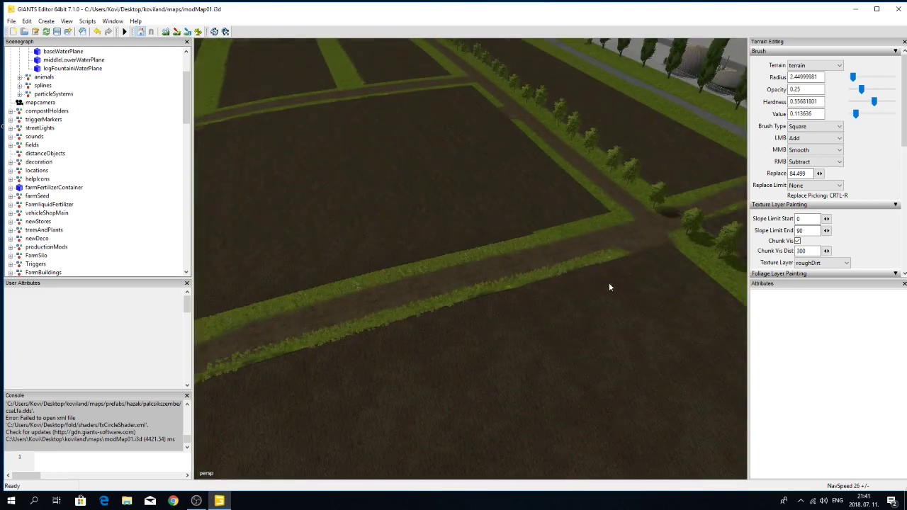
right_click_drag(609, 283, 516, 289)
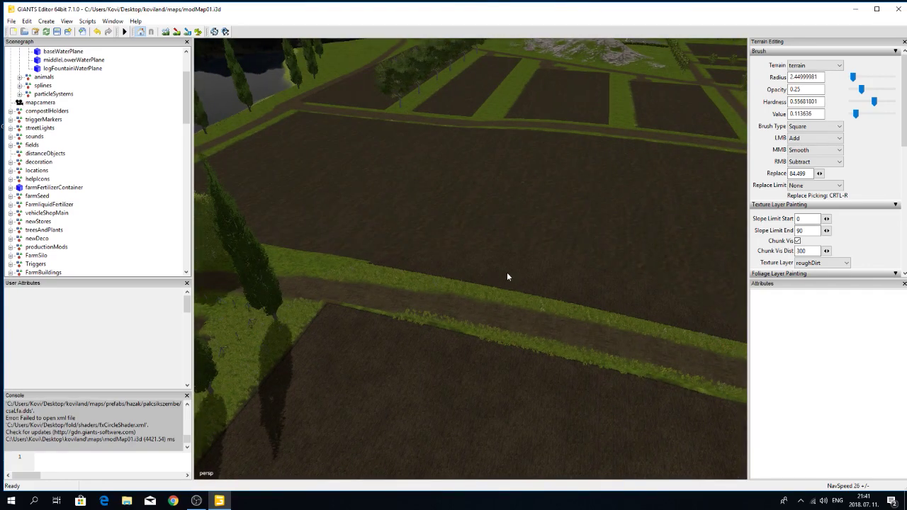
right_click_drag(507, 275, 716, 261)
right_click_drag(525, 339, 623, 350)
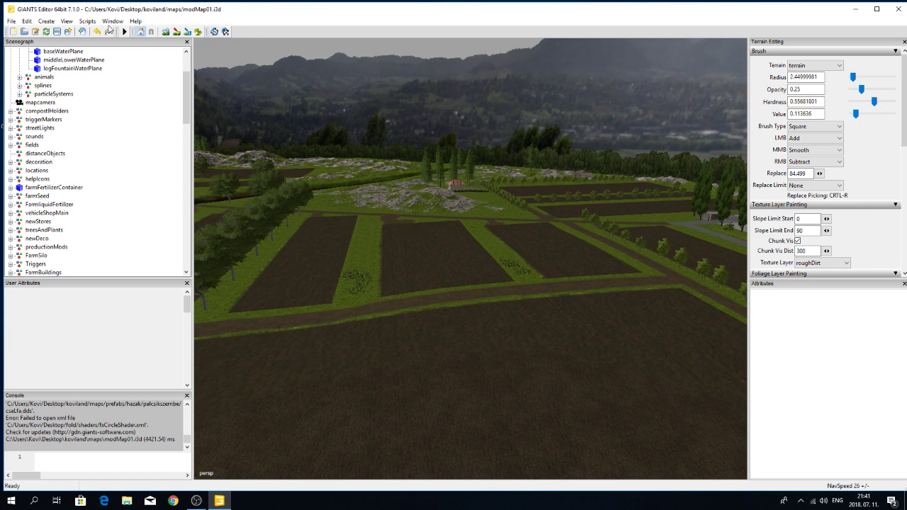
Turn on the display of object attributes and user attributes.
left_click(112, 22)
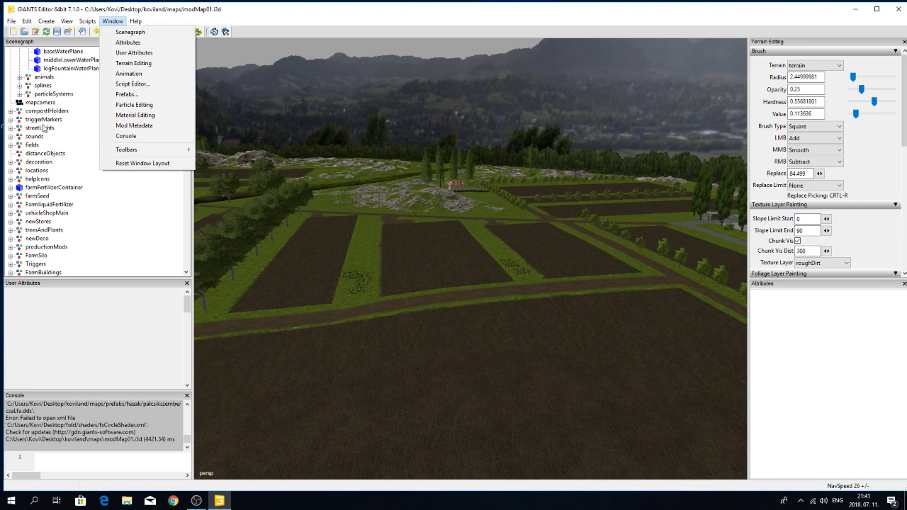
left_click(131, 44)
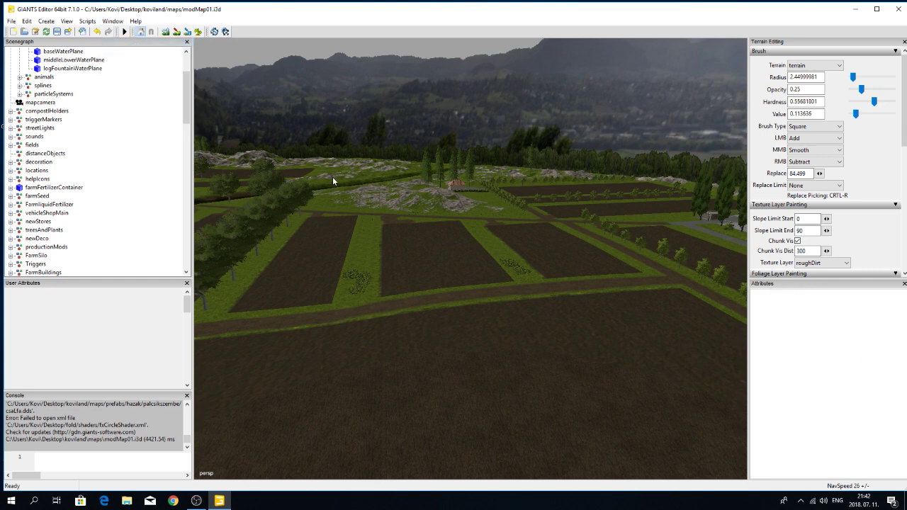
left_click(113, 21)
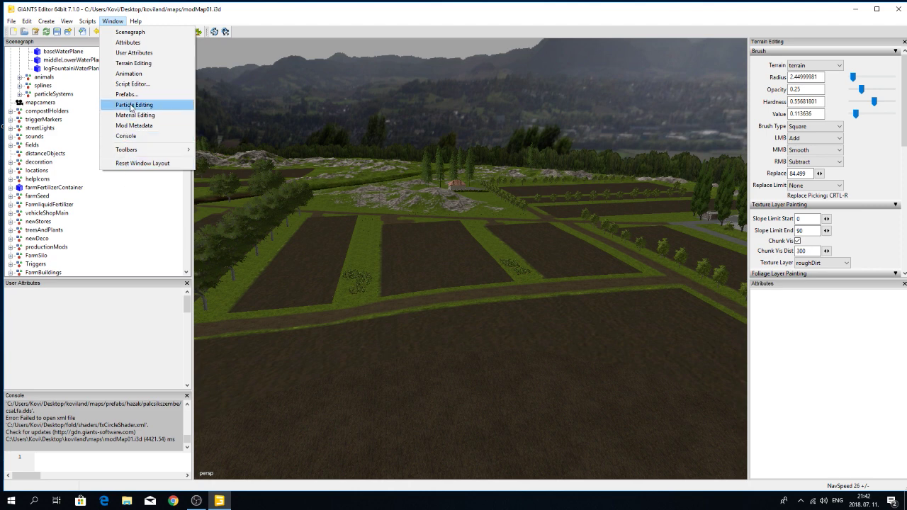
left_click(131, 53)
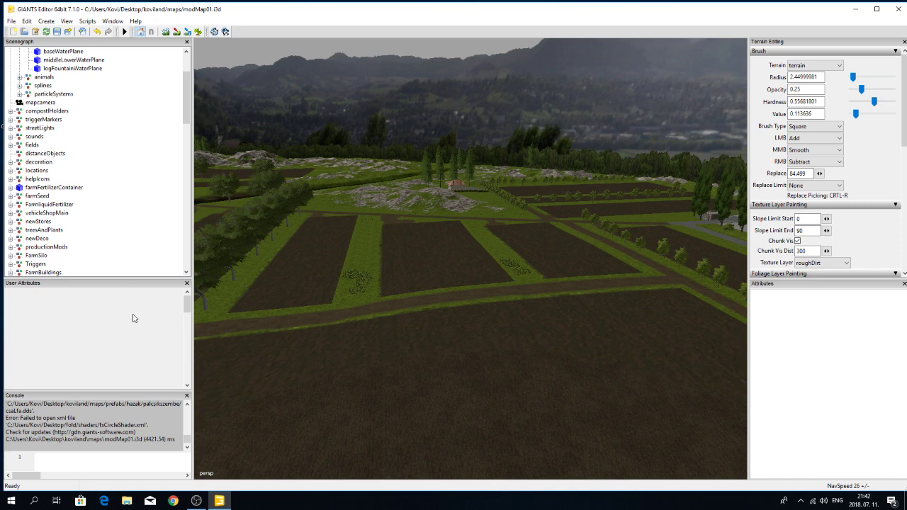
Select the fields group in the scenegraph and focus the view on it.
right_click_drag(326, 358, 608, 364)
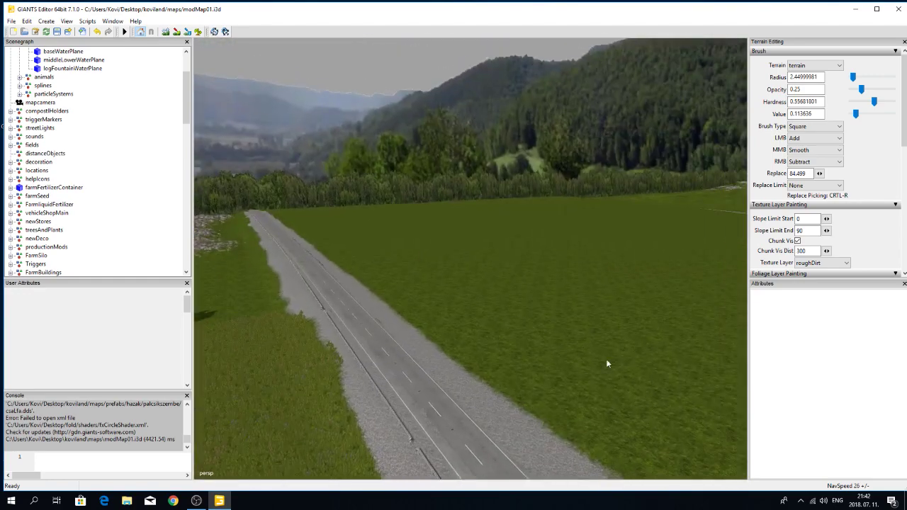
right_click_drag(543, 365, 362, 340)
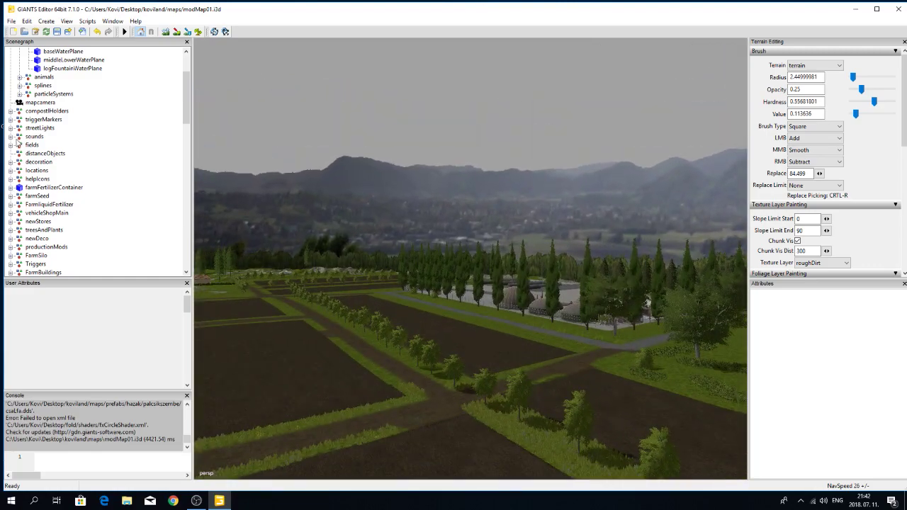
right_click_drag(241, 282, 441, 346)
mouse_move(586, 366)
right_mouse_down()
mouse_move(628, 374)
mouse_move(598, 377)
right_mouse_up()
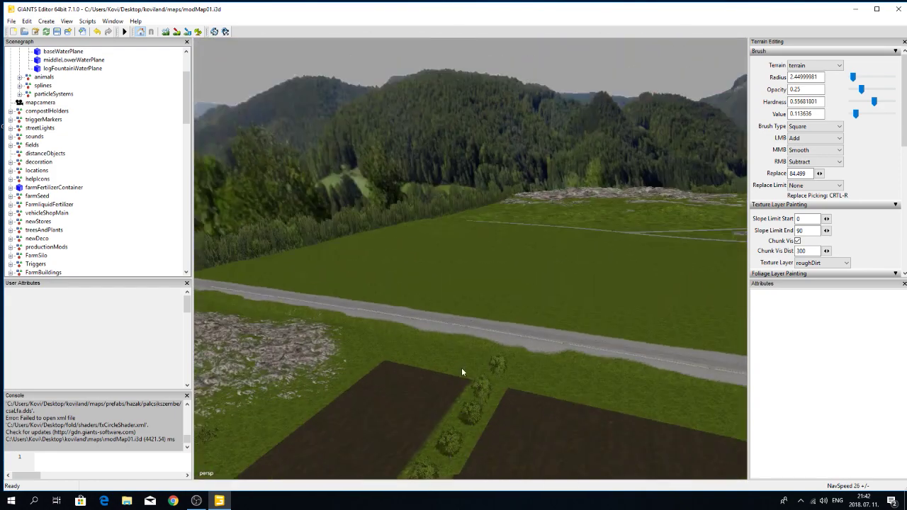
right_click_drag(462, 367, 546, 360)
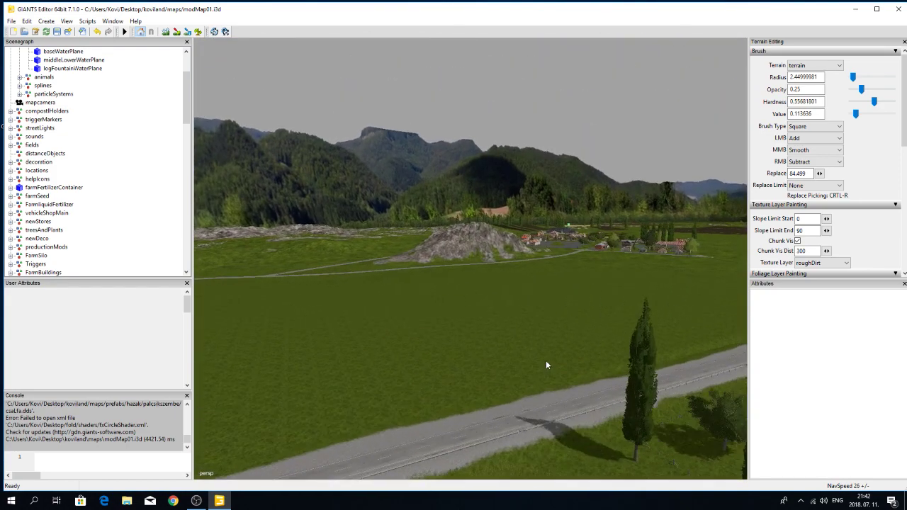
key("w")
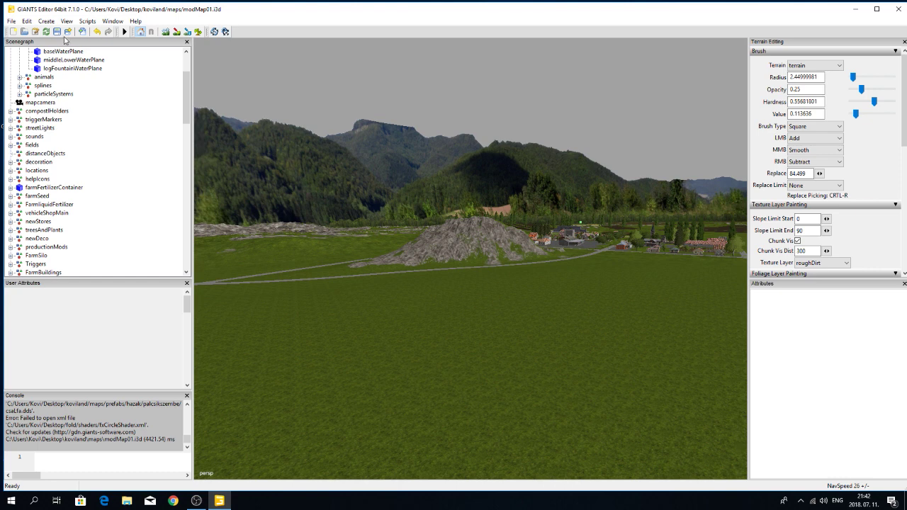
left_click(32, 145)
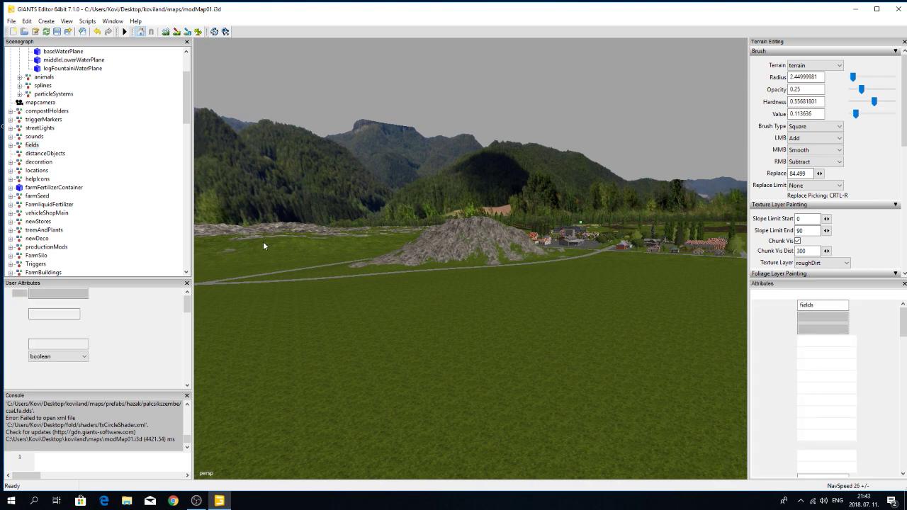
key("f")
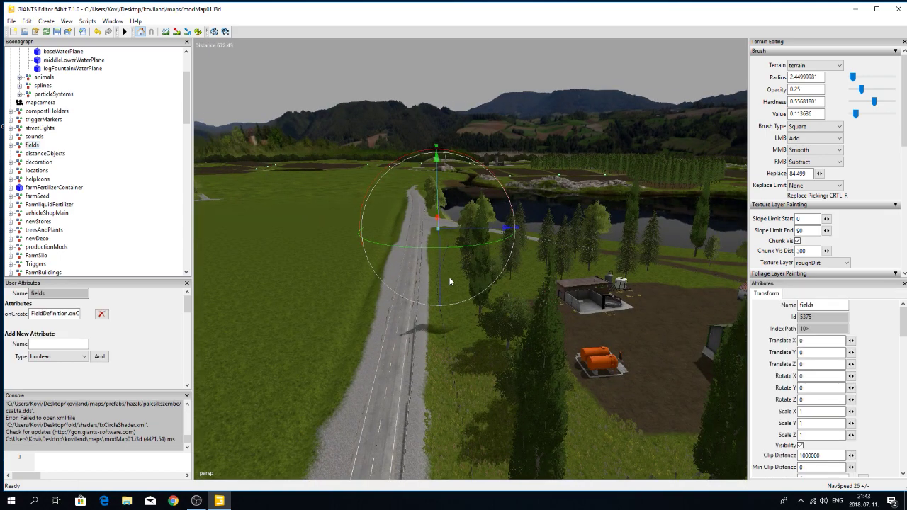
Examine the open meadow and the marked crop fields around the mill, river and village.
left_click_drag(449, 276, 367, 349)
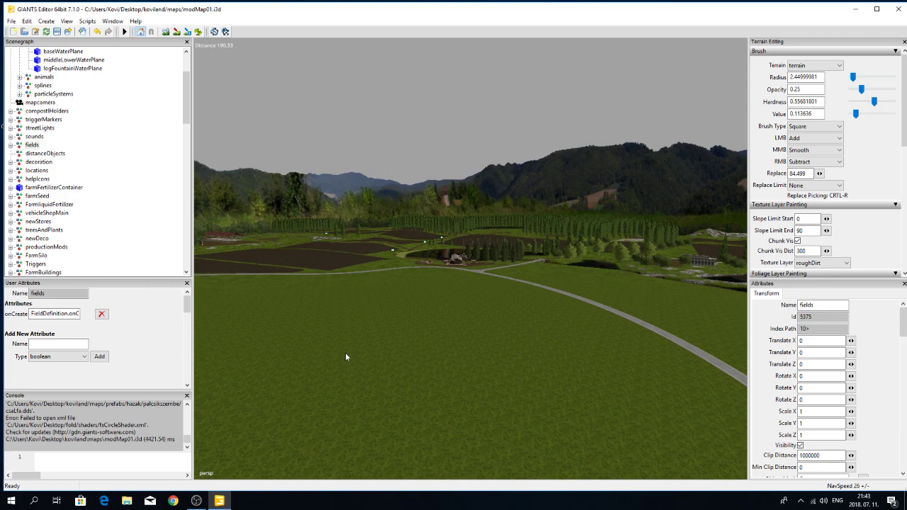
right_click_drag(347, 359, 541, 359)
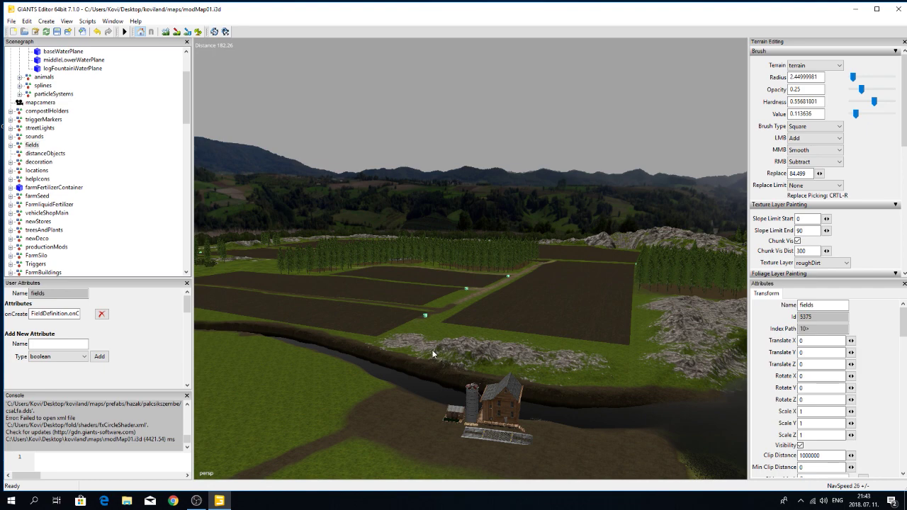
right_click_drag(431, 349, 343, 366)
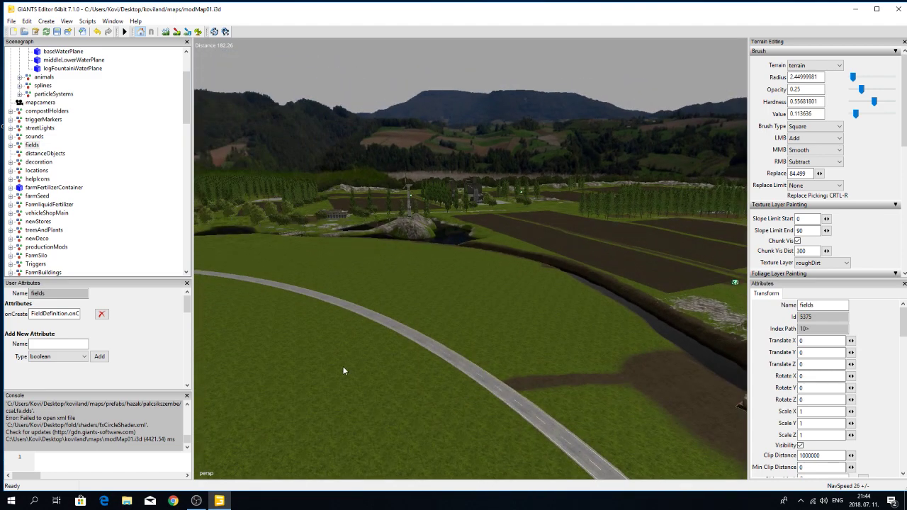
right_click_drag(359, 364, 400, 354)
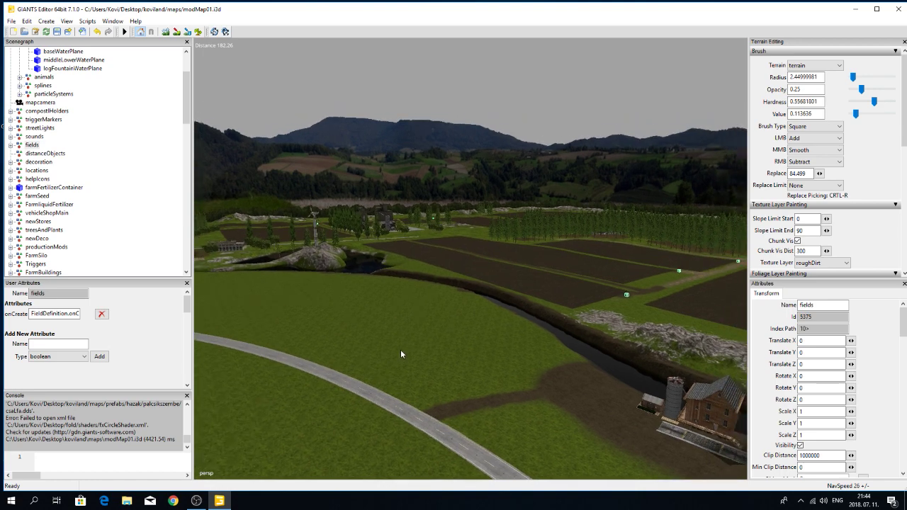
right_click_drag(401, 353, 499, 391)
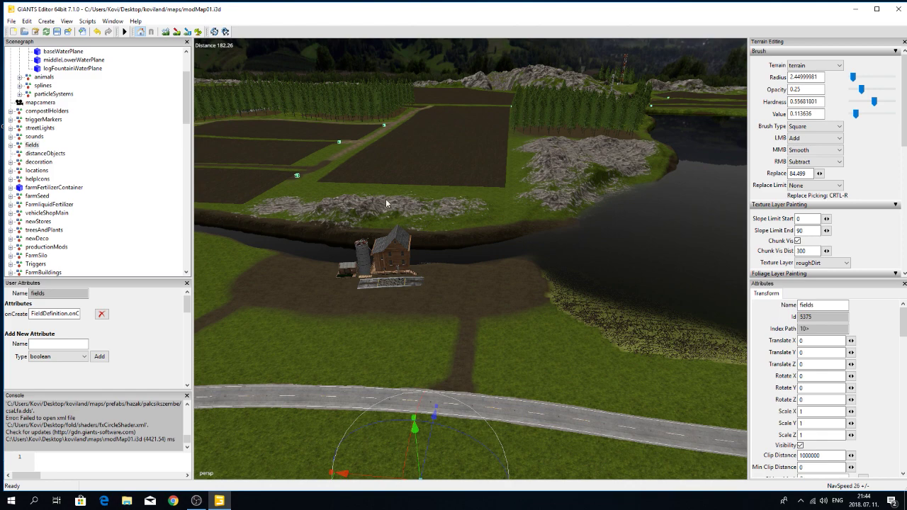
right_click_drag(440, 271, 666, 238)
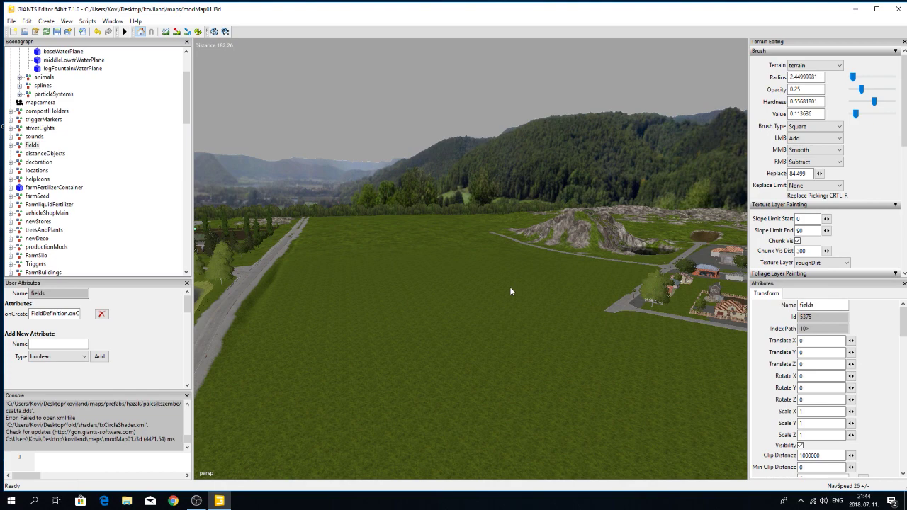
right_click_drag(510, 286, 433, 307)
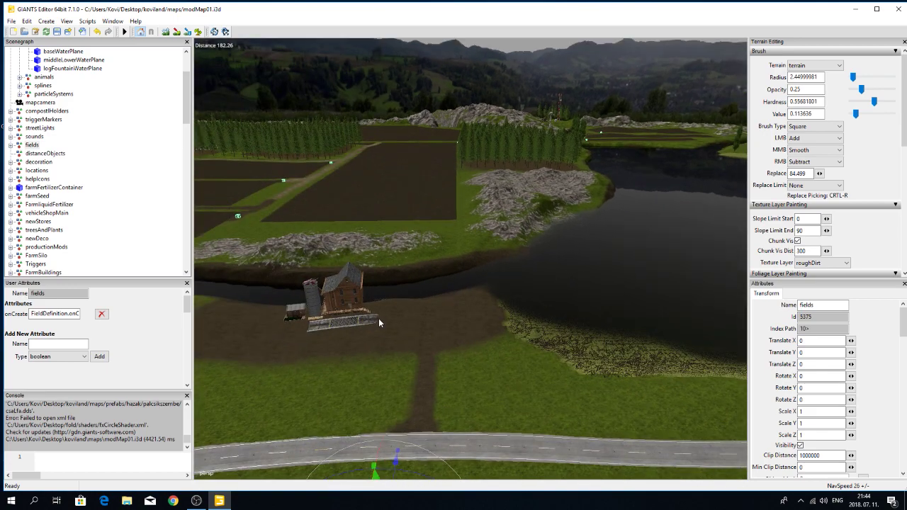
right_click_drag(395, 329, 338, 289)
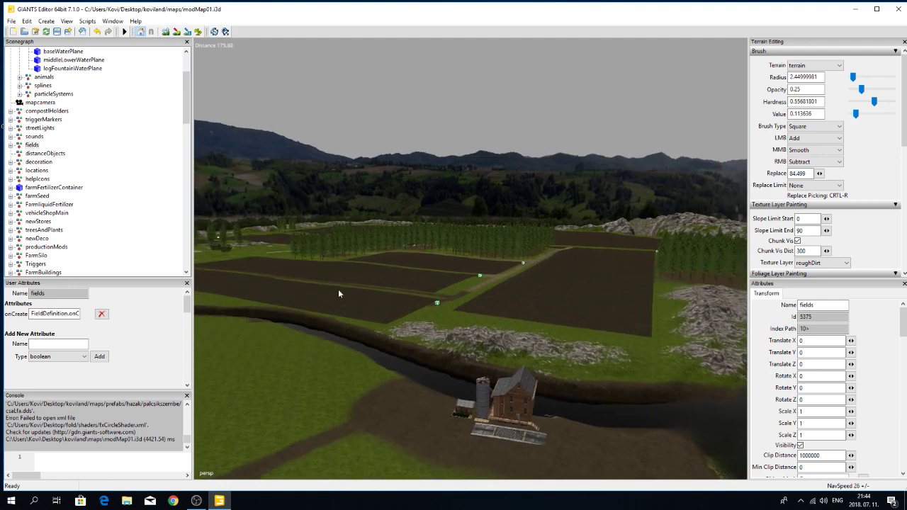
right_click_drag(567, 309, 309, 341)
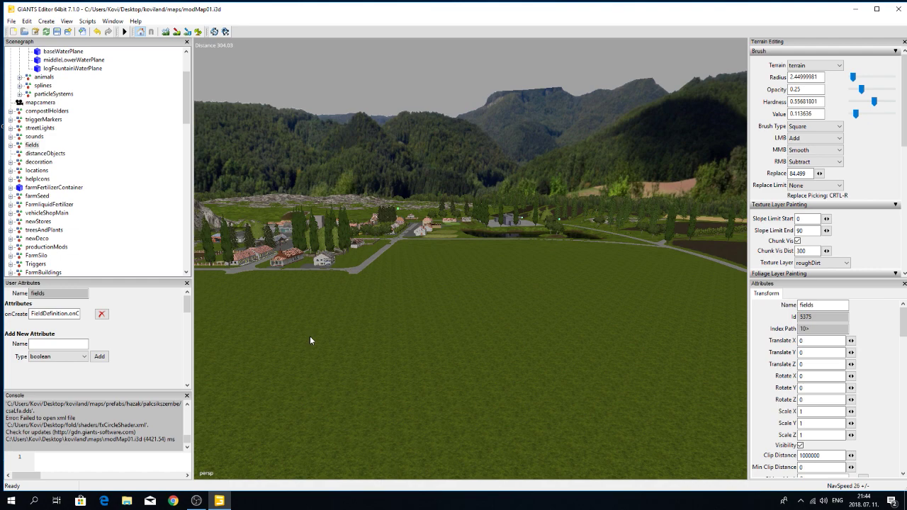
right_click_drag(342, 336, 370, 338)
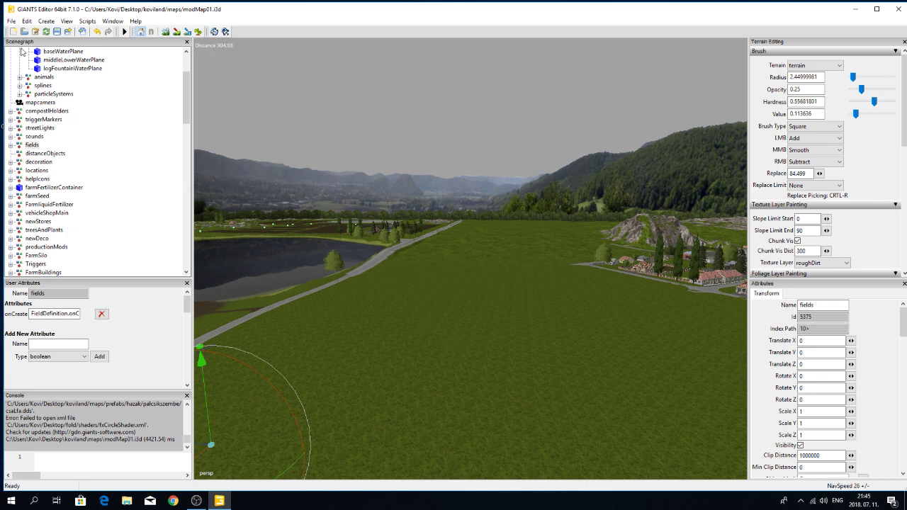
Run the FS17 map script that toggles the rendering of field areas.
left_click(87, 21)
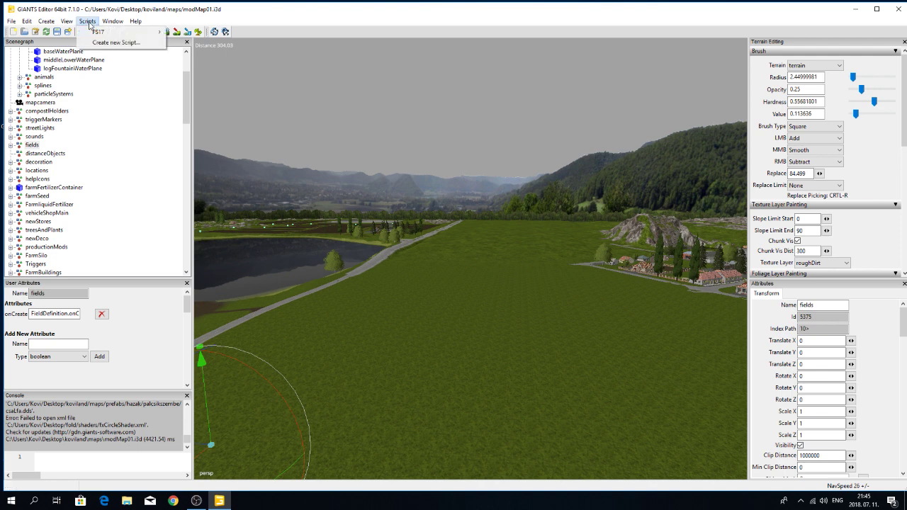
mouse_move(101, 33)
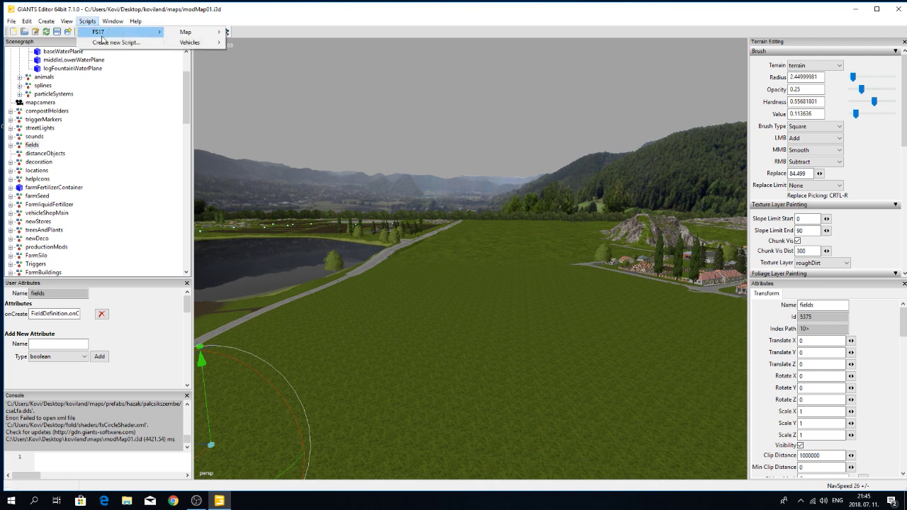
mouse_move(211, 33)
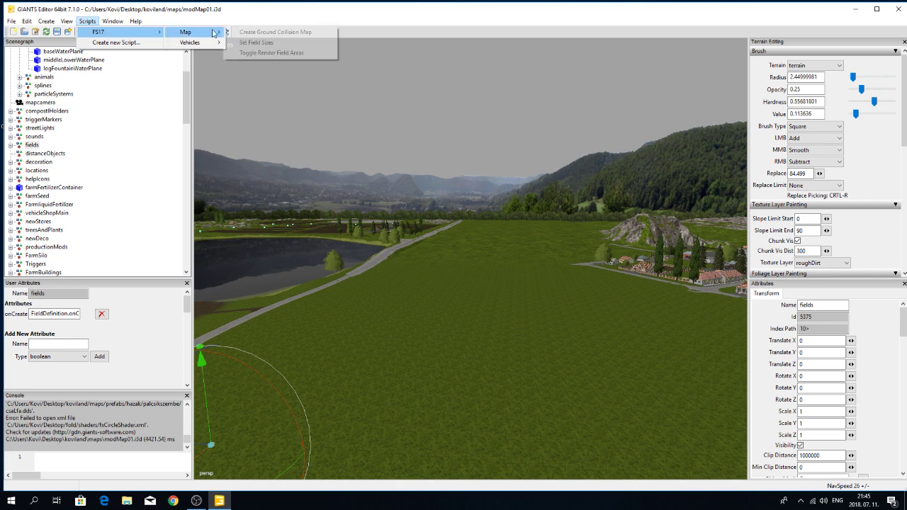
left_click(279, 54)
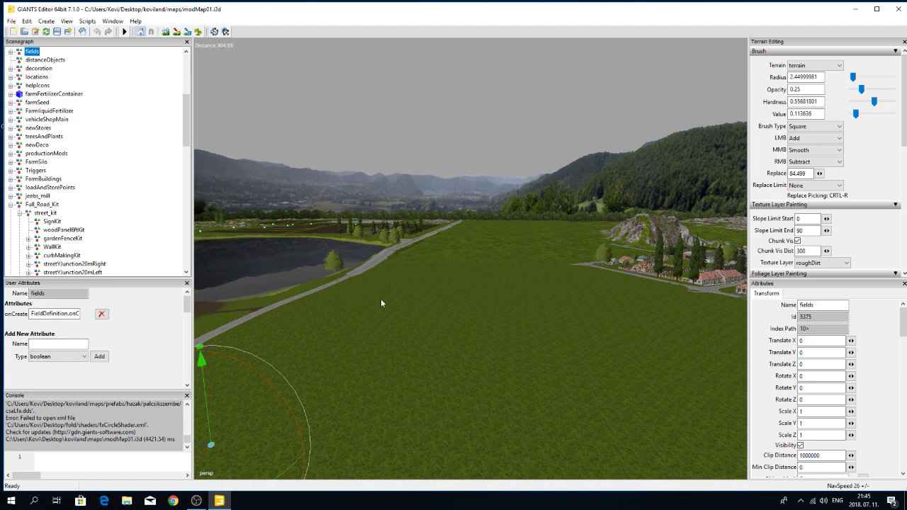
left_click(416, 300)
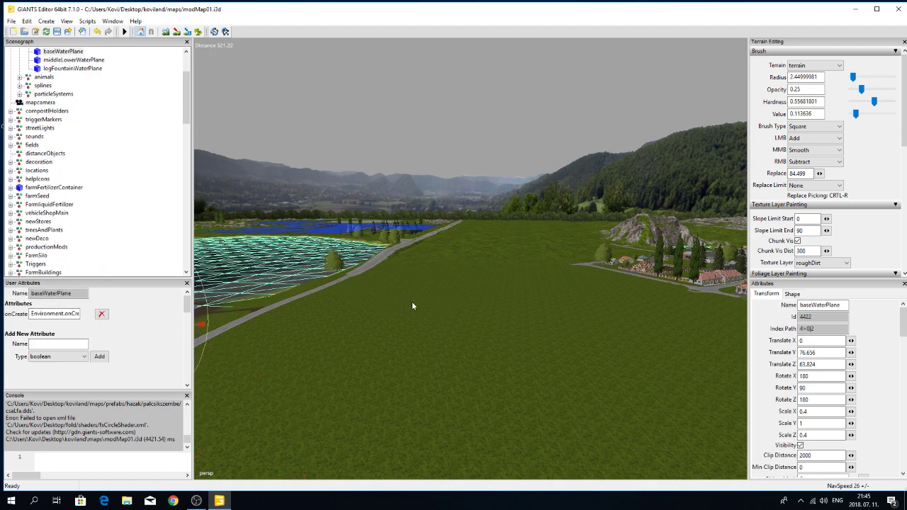
Examine the highlighted field areas around the lake, forest and wind turbine, and return to the open meadow.
middle_click_drag(412, 302, 435, 308)
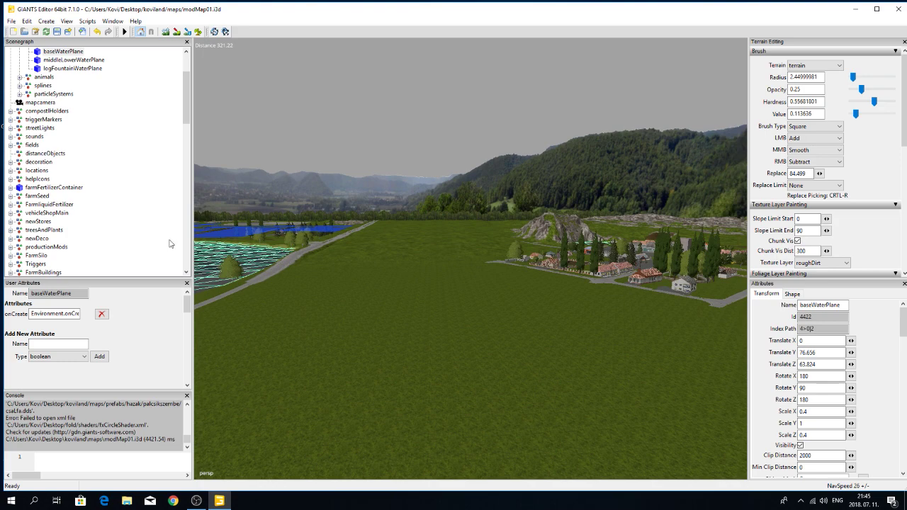
left_click(357, 286)
middle_click_drag(371, 312, 471, 384)
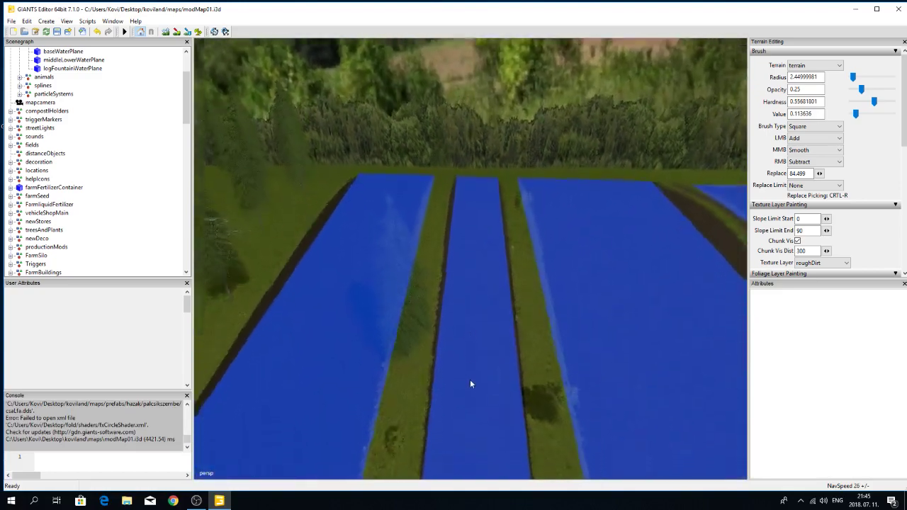
scroll(471, 384, "down", 5)
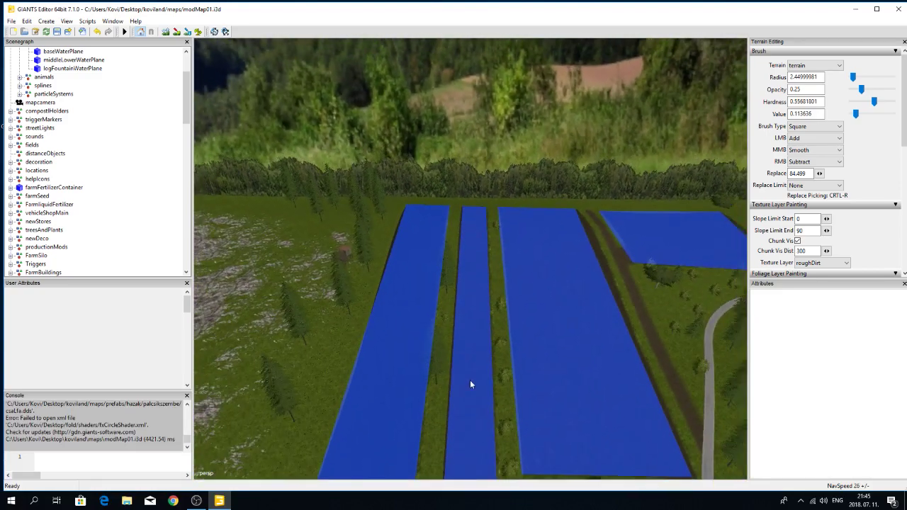
middle_click_drag(434, 307, 689, 363)
middle_click_drag(370, 316, 512, 314)
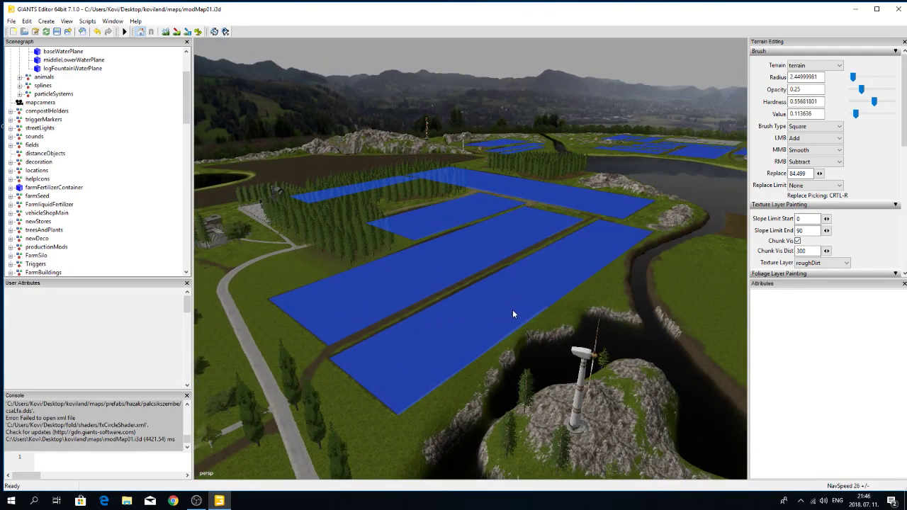
middle_click_drag(450, 310, 454, 282)
right_click_drag(550, 277, 455, 367)
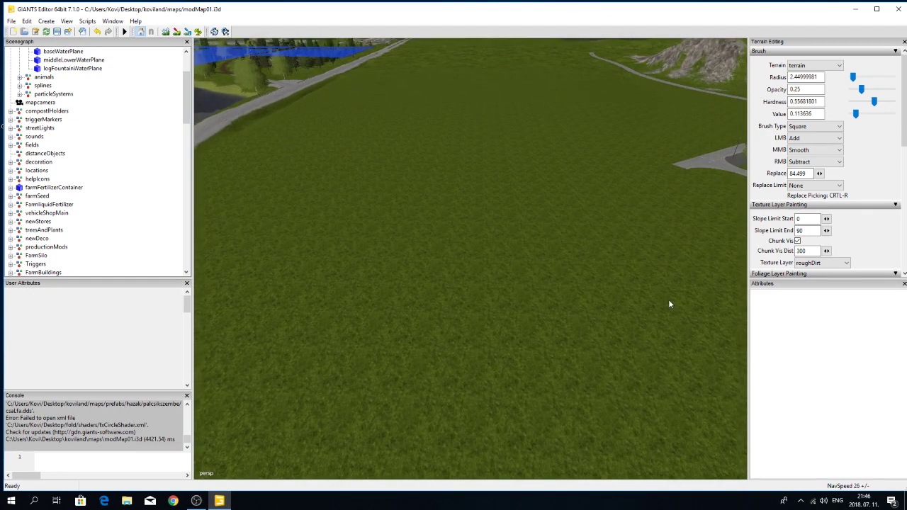
Set the foliage layer to terrainDetail with foliage channels 0 and 7 enabled.
scroll(884, 170, "down", 4)
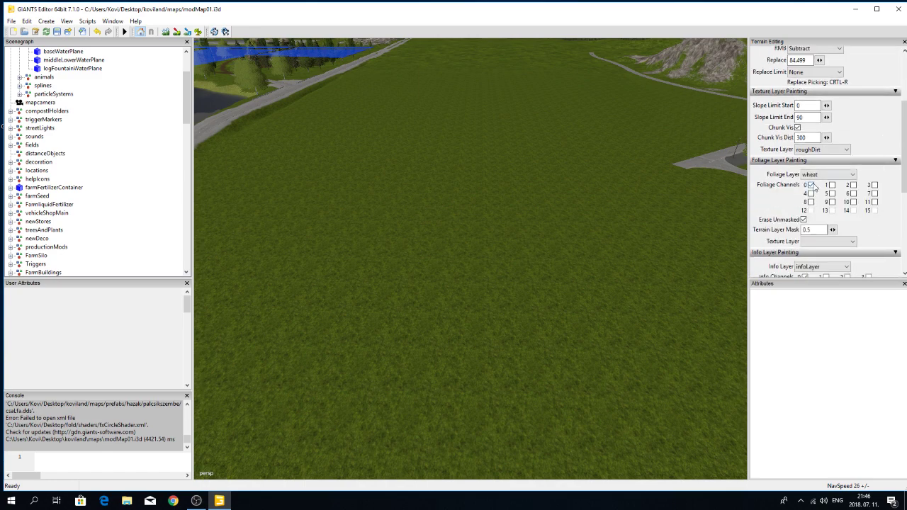
left_click(852, 176)
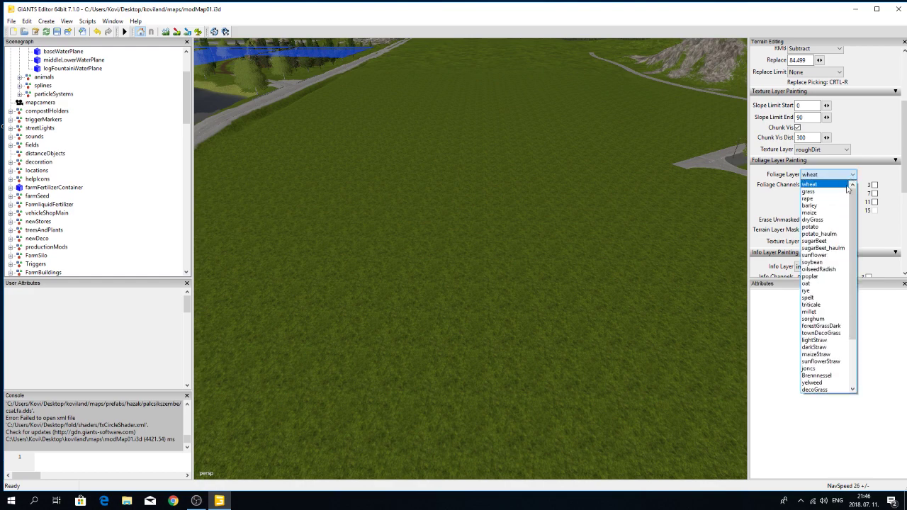
scroll(846, 336, "down", 3)
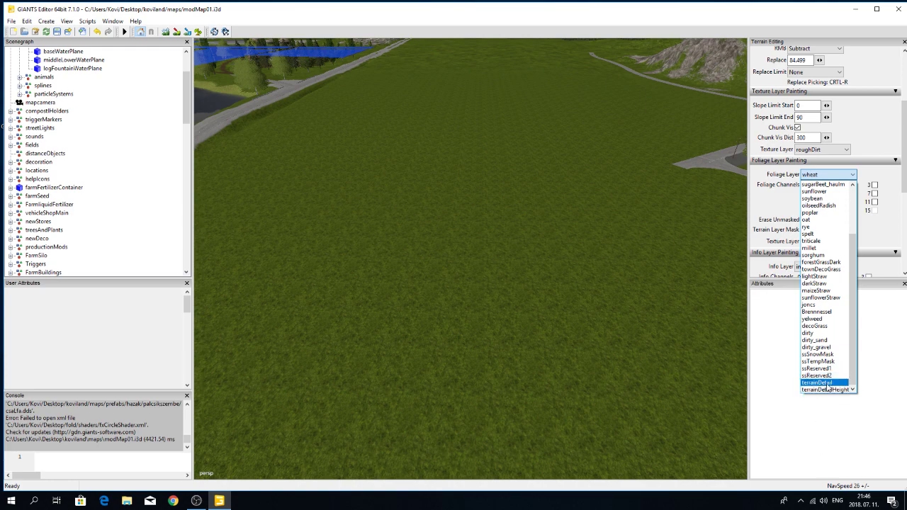
left_click(834, 384)
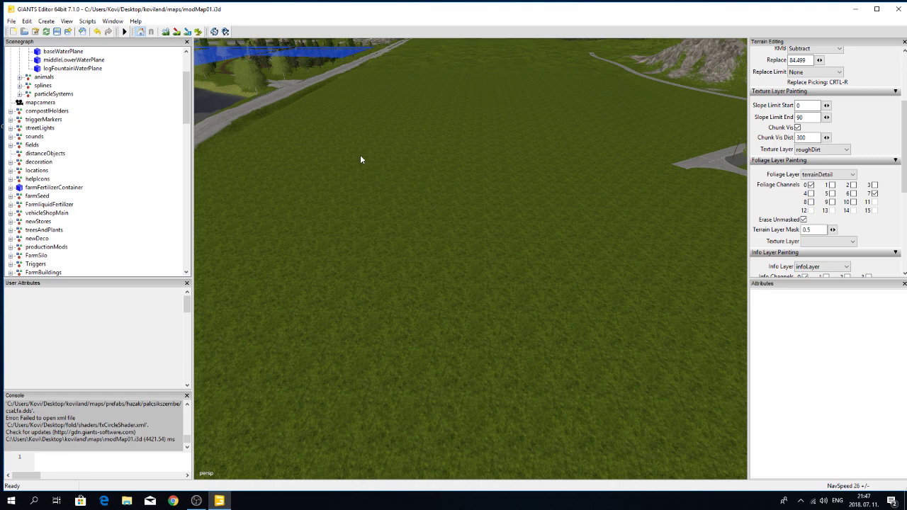
Activate foliage layer painting and set the brush radius to about 8.2.
left_click(199, 32)
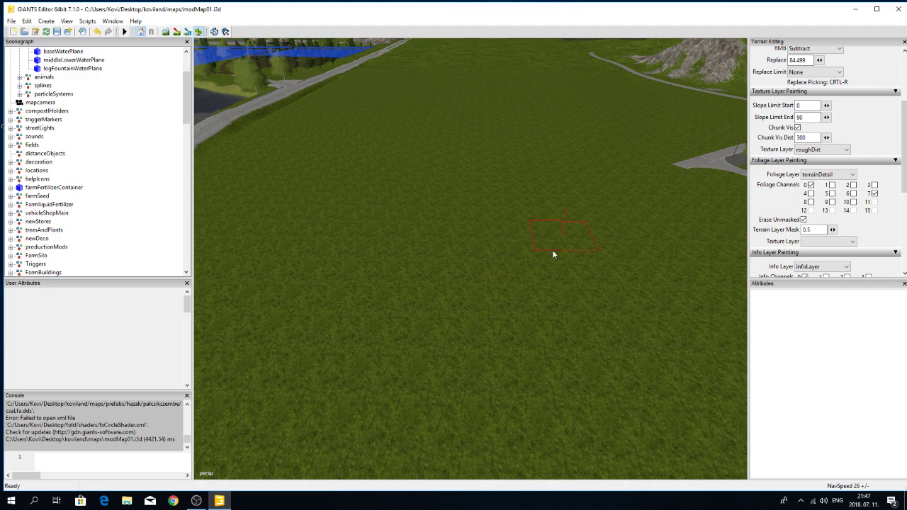
scroll(882, 127, "up", 1)
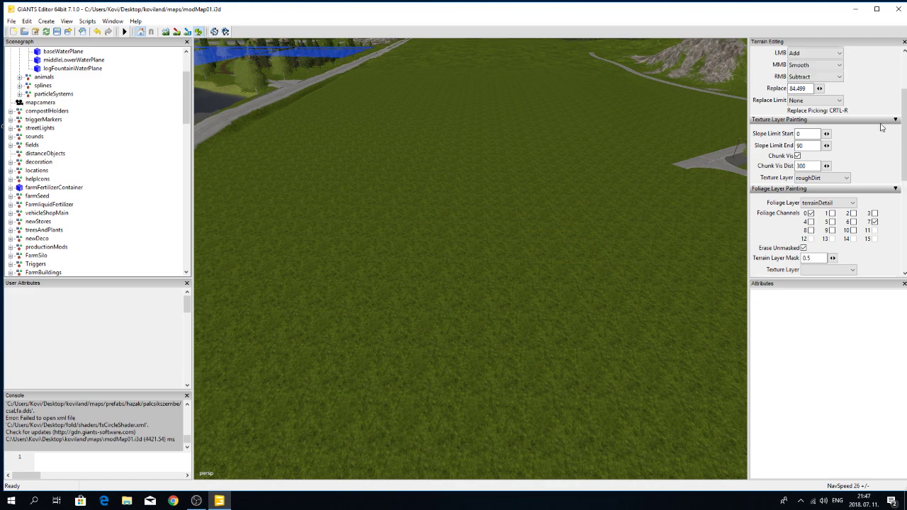
scroll(877, 98, "up", 3)
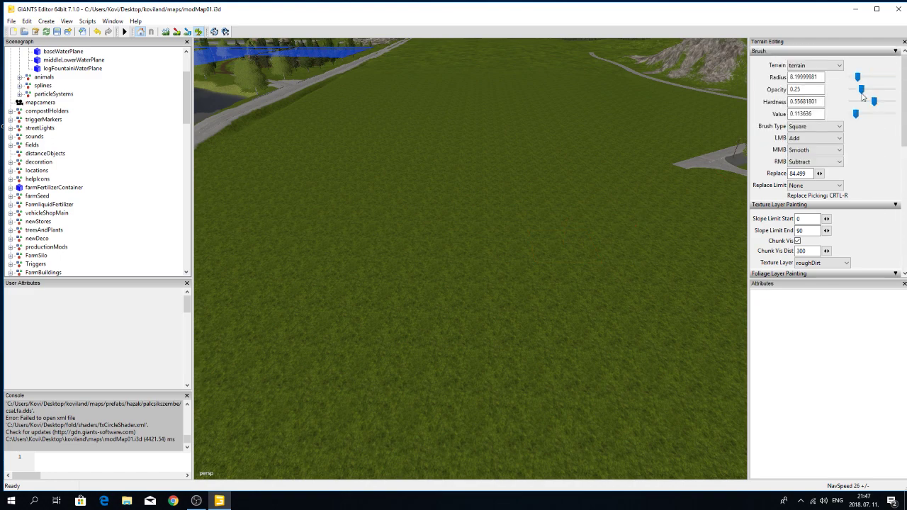
Try the Round brush type over the meadow and return to the Square brush type.
left_click(823, 129)
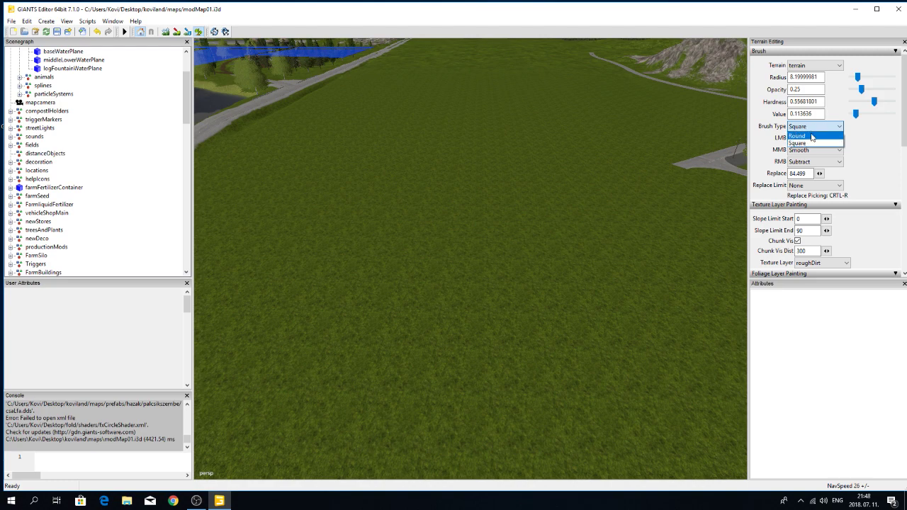
left_click(813, 137)
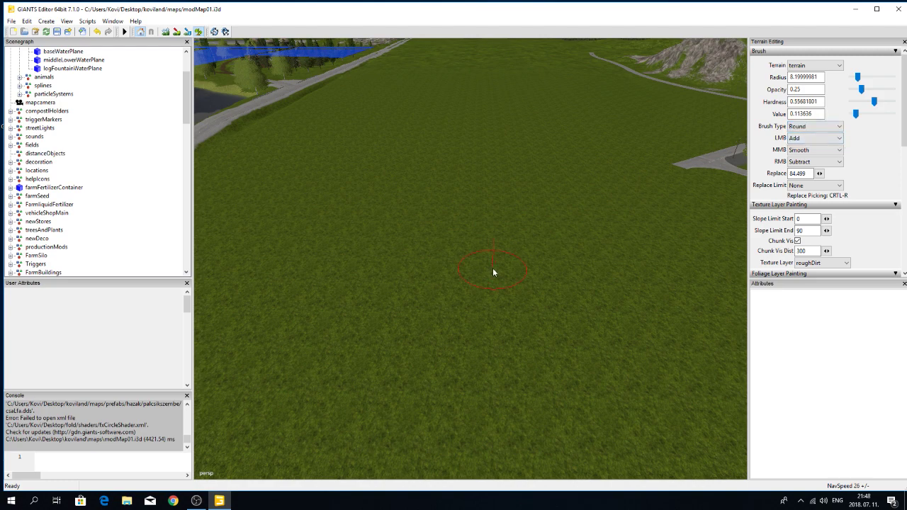
left_click(812, 126)
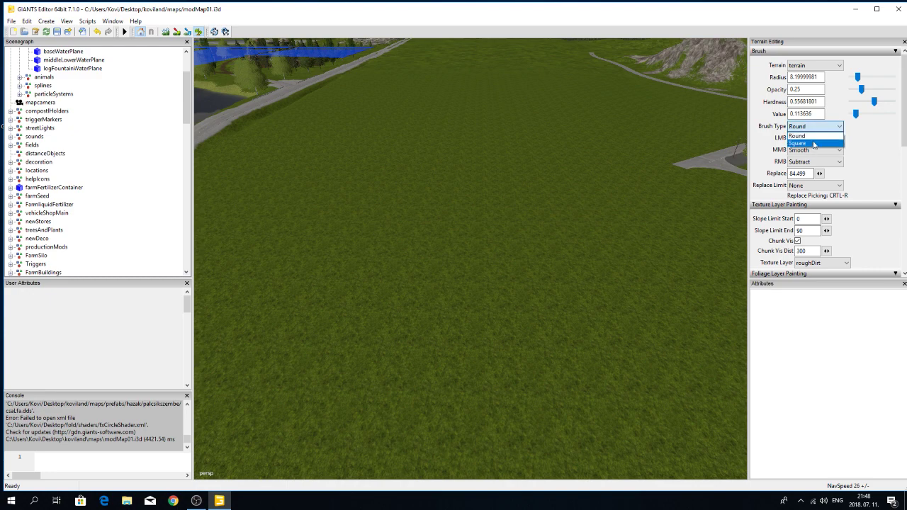
left_click(813, 146)
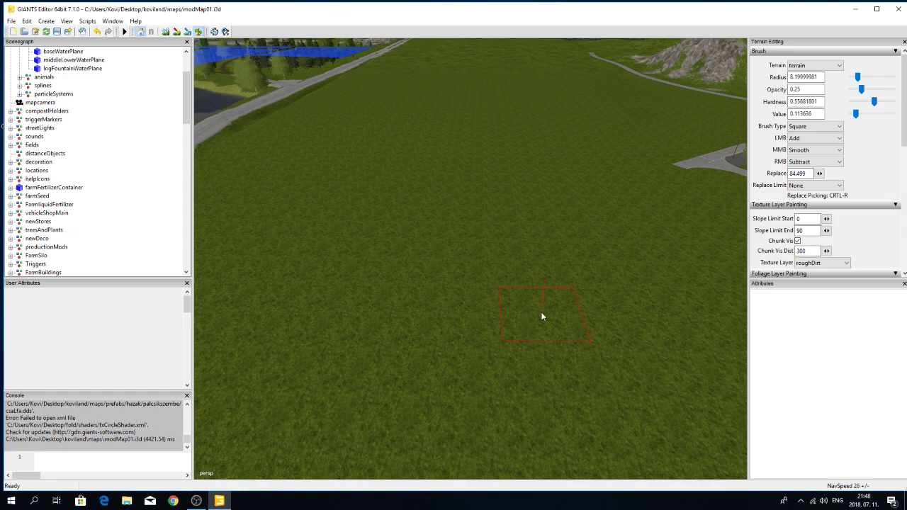
Paint a long rectangular field of bare soil on the meadow, erasing and repainting along its ragged side to widen it.
mouse_move(541, 312)
left_mouse_down()
mouse_move(526, 199)
mouse_move(530, 205)
mouse_move(506, 201)
mouse_move(527, 191)
mouse_move(553, 316)
mouse_move(543, 278)
left_mouse_up()
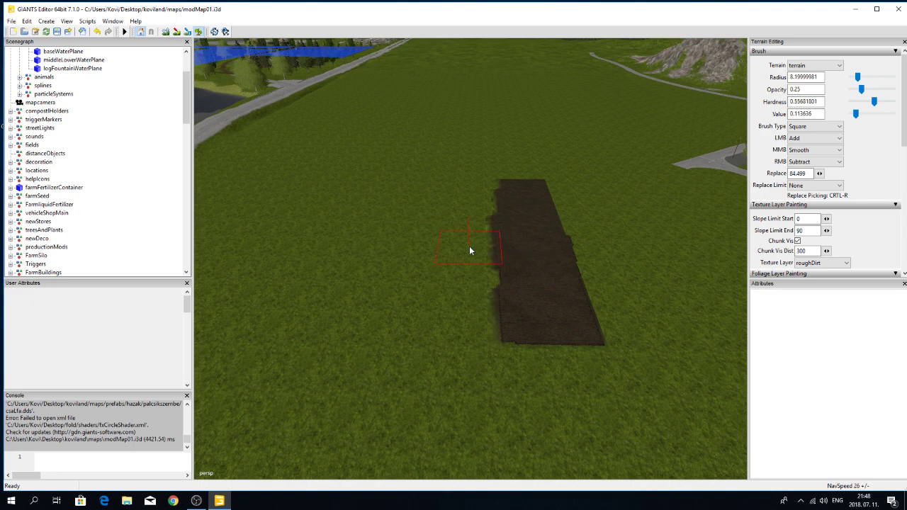
mouse_move(480, 218)
right_mouse_down()
mouse_move(483, 189)
mouse_move(471, 275)
mouse_move(499, 281)
right_mouse_up()
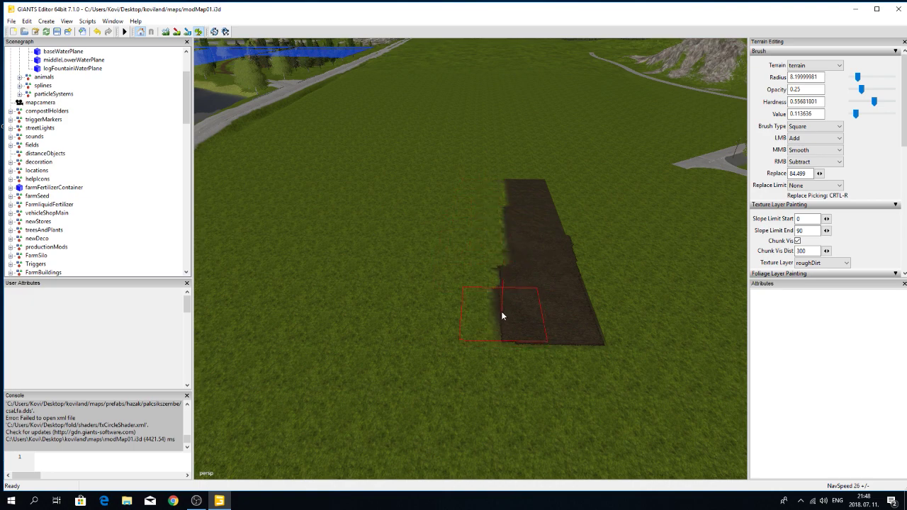
mouse_move(501, 313)
left_mouse_down()
mouse_move(492, 189)
mouse_move(495, 319)
left_mouse_up()
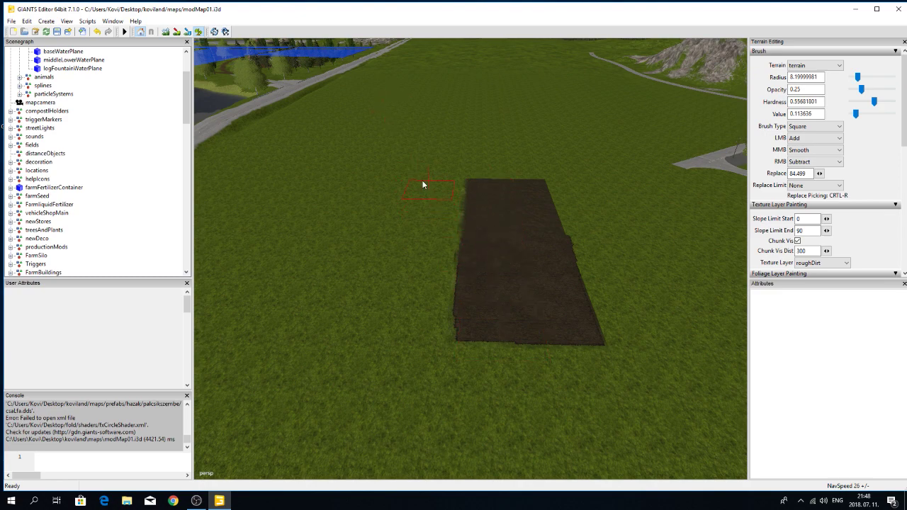
Straighten the near corner and long side of the painted field with additional terrainDetail strokes.
right_click_drag(269, 200, 281, 254)
scroll(281, 251, "up", 2)
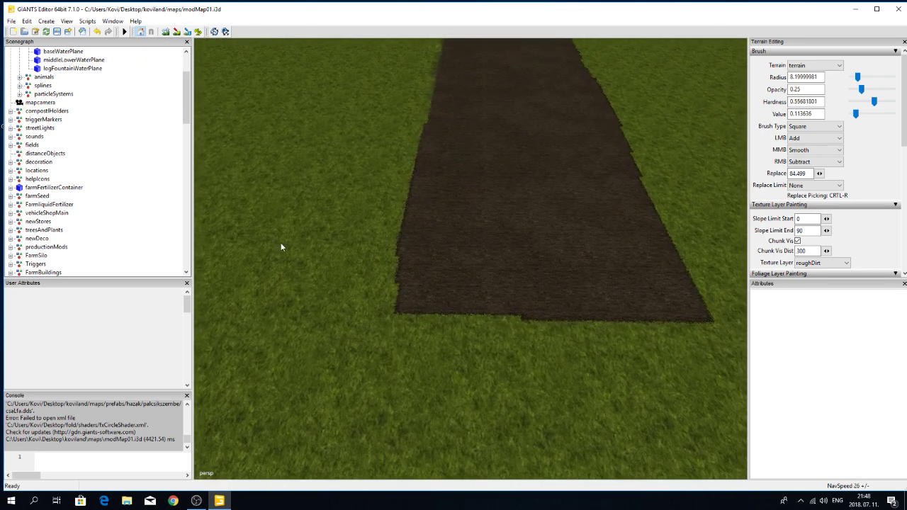
left_click(198, 31)
left_click_drag(494, 252, 478, 253)
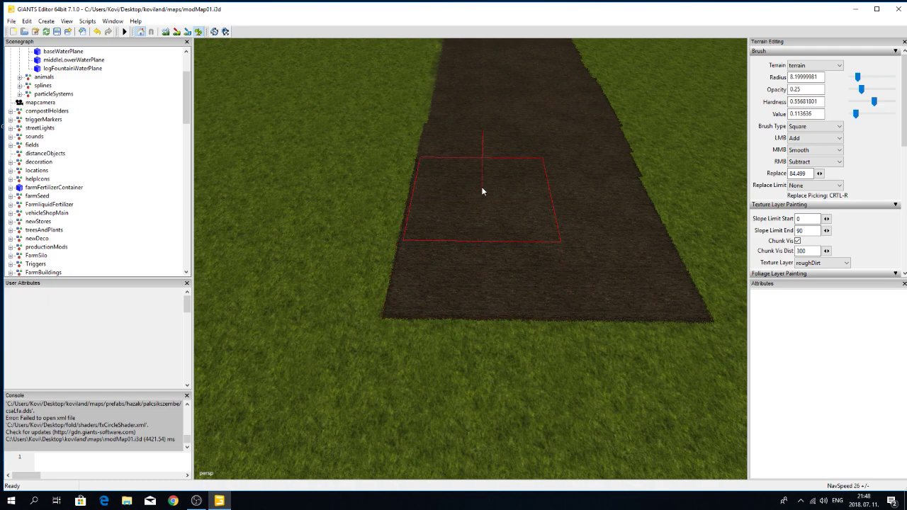
mouse_move(560, 143)
left_mouse_down()
mouse_move(606, 251)
mouse_move(601, 218)
mouse_move(613, 252)
left_mouse_up()
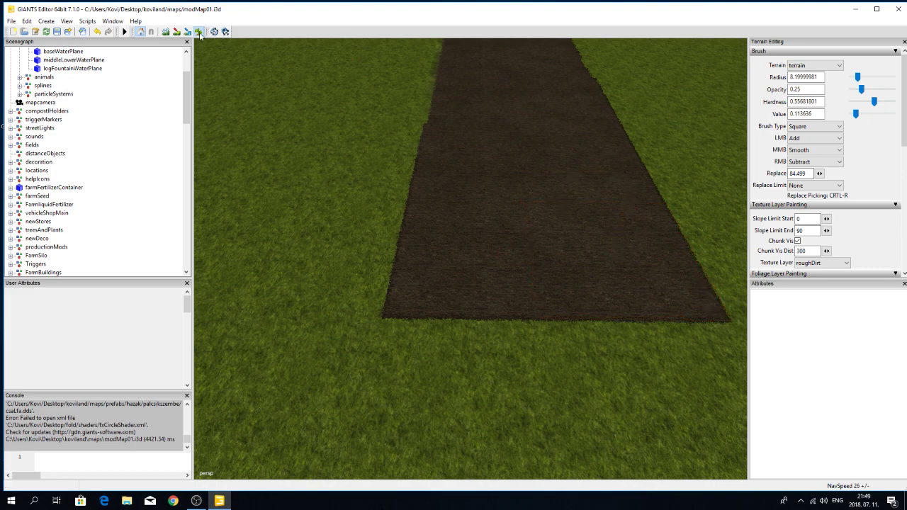
Activate terrain texture painting and reduce the brush radius to about 1.7.
scroll(310, 164, "down", 5)
scroll(311, 164, "down", 5)
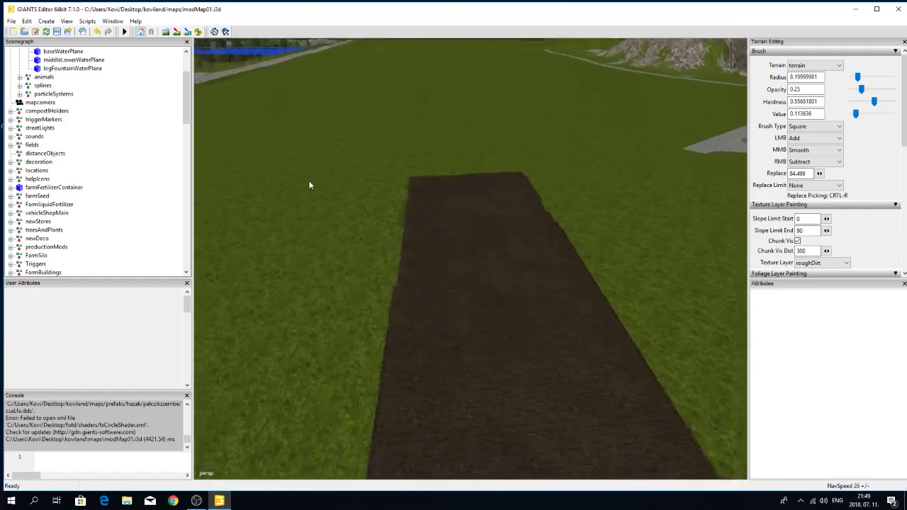
right_click_drag(310, 186, 330, 210)
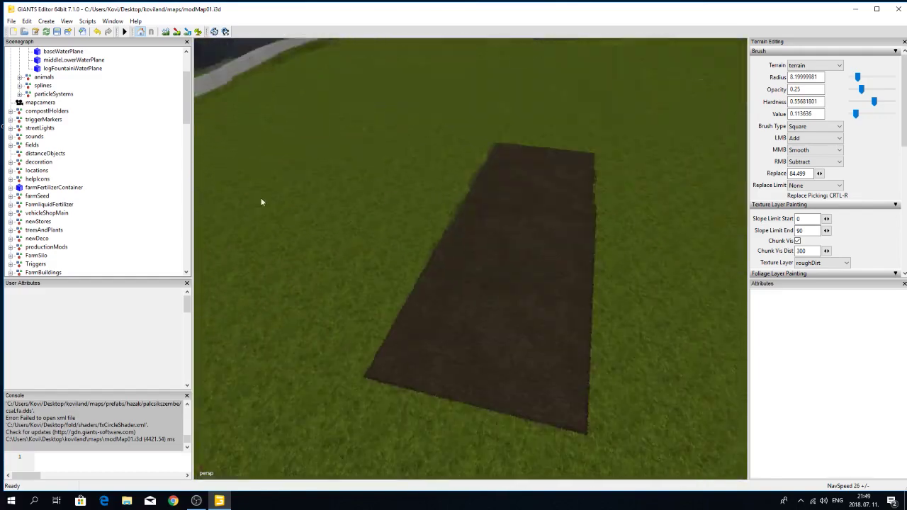
scroll(325, 205, "up", 3)
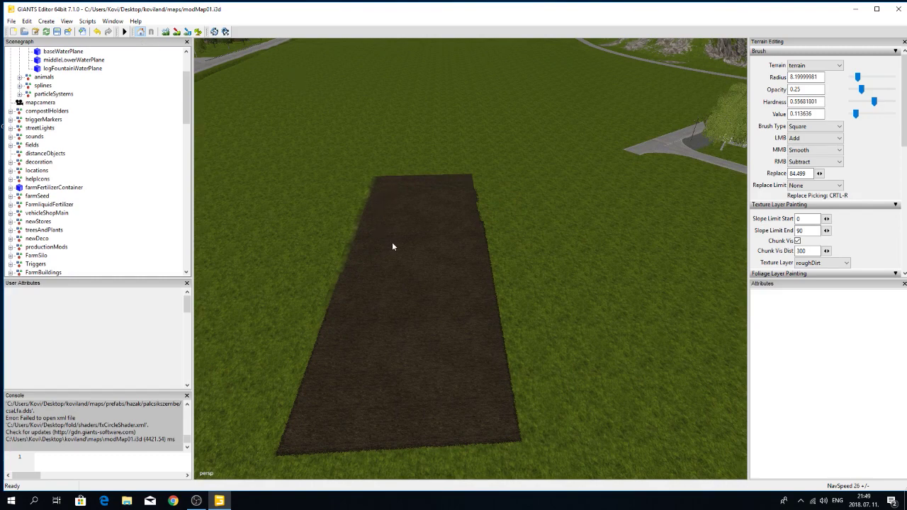
right_click_drag(392, 246, 395, 289)
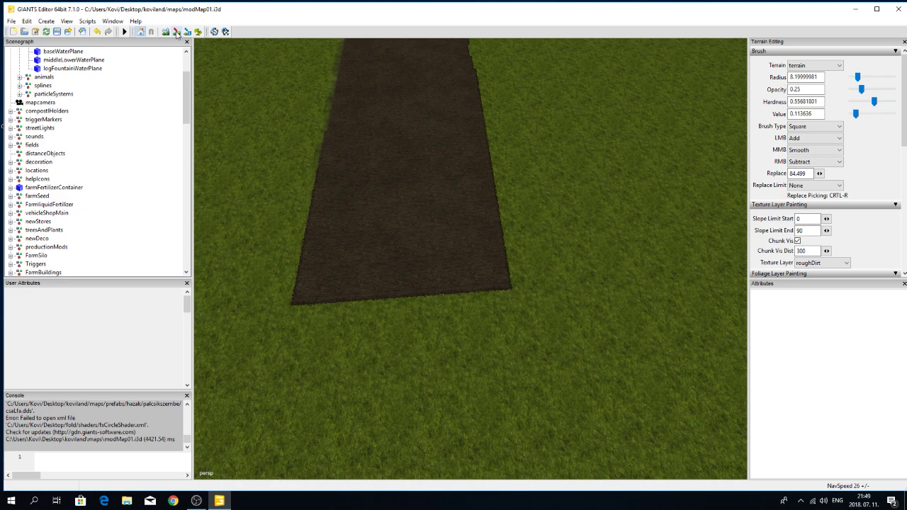
left_click(176, 33)
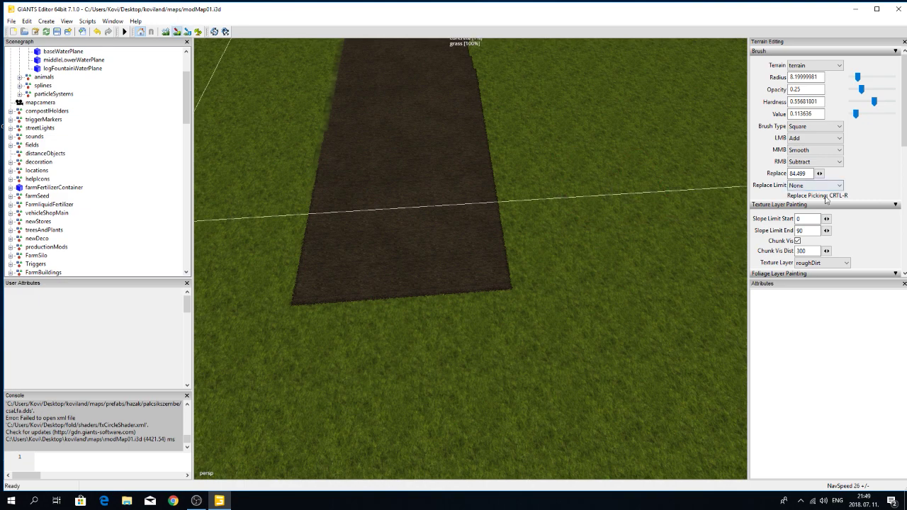
scroll(867, 182, "down", 1)
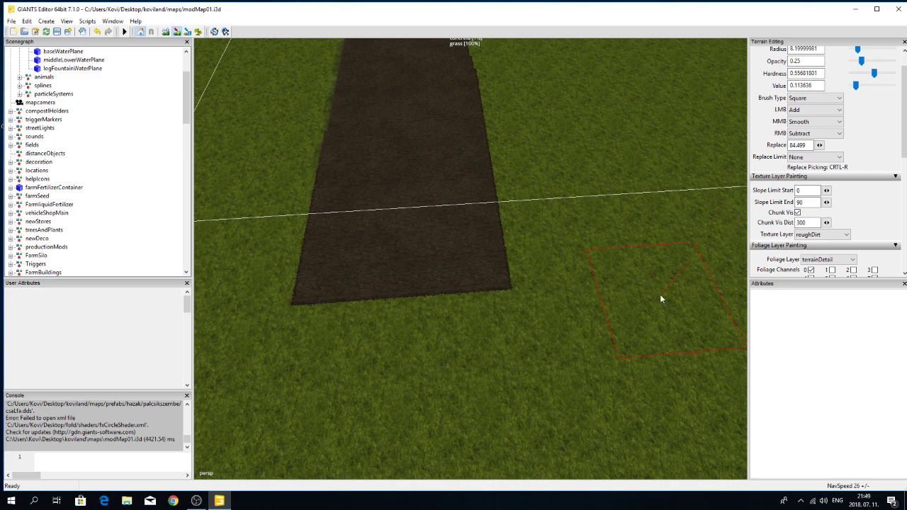
scroll(485, 317, "down", 5)
scroll(484, 320, "down", 3)
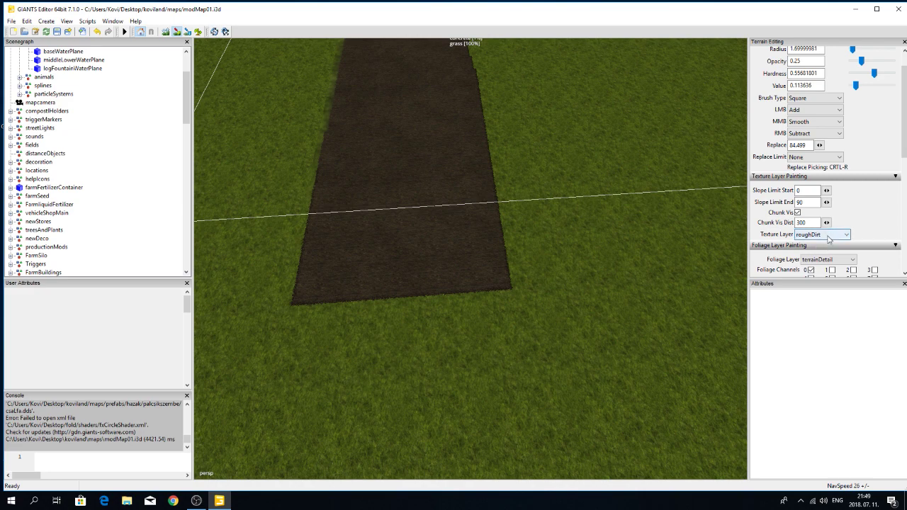
Paint a small roughDirt patch just outside the soil field's near corner, keeping the Square brush.
left_click(832, 238)
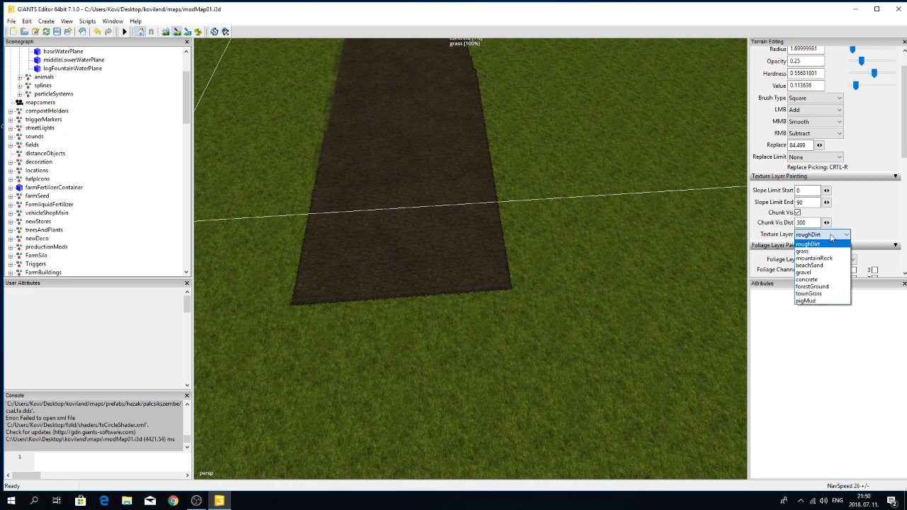
left_click(826, 238)
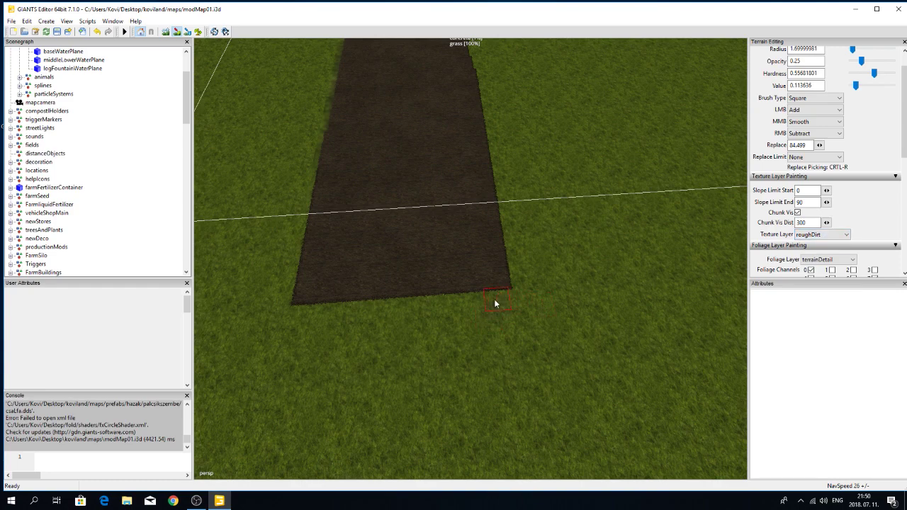
mouse_move(477, 307)
left_mouse_down()
mouse_move(513, 300)
mouse_move(508, 287)
mouse_move(475, 296)
left_mouse_up()
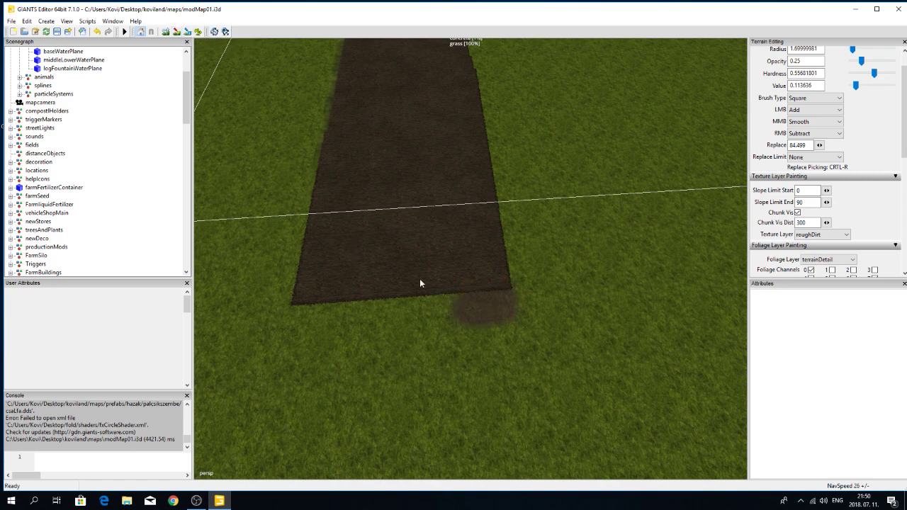
Expand the fields group in the scenegraph and select field37.
right_click_drag(419, 283, 461, 283)
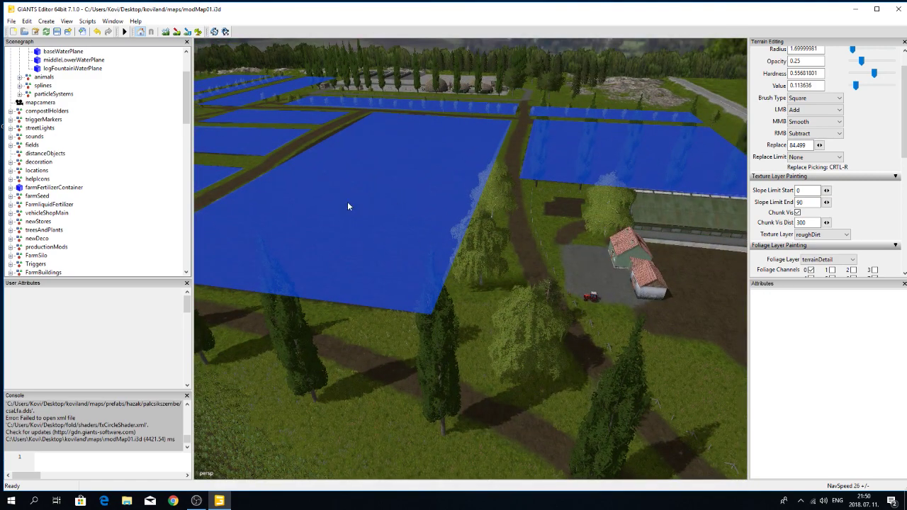
right_click_drag(365, 331, 554, 327)
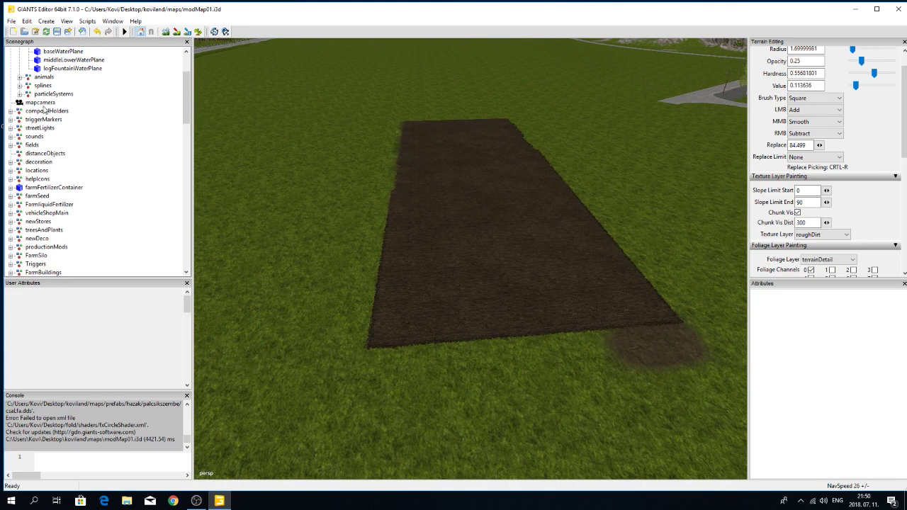
left_click(11, 146)
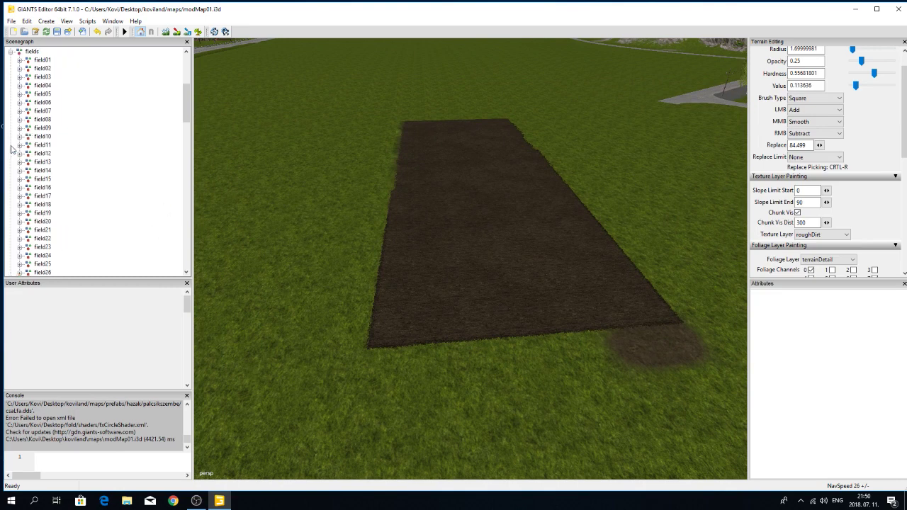
scroll(42, 205, "down", 5)
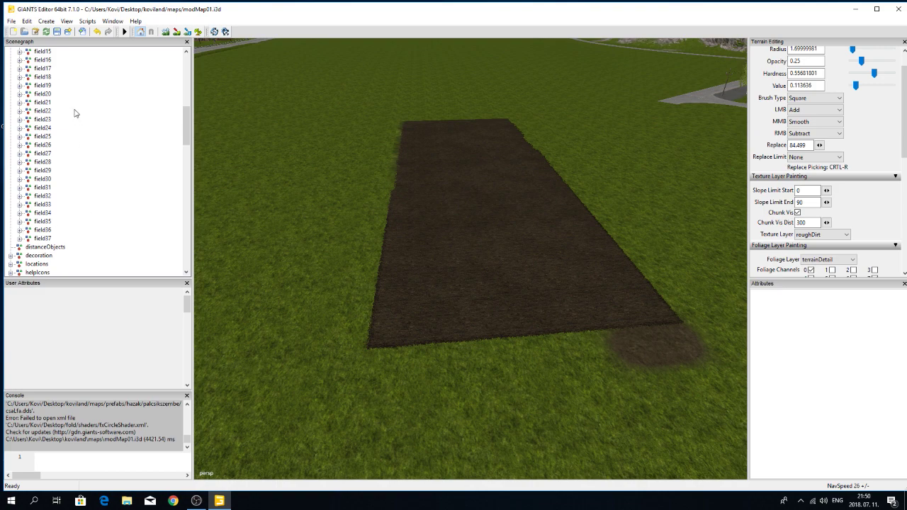
left_click(42, 238)
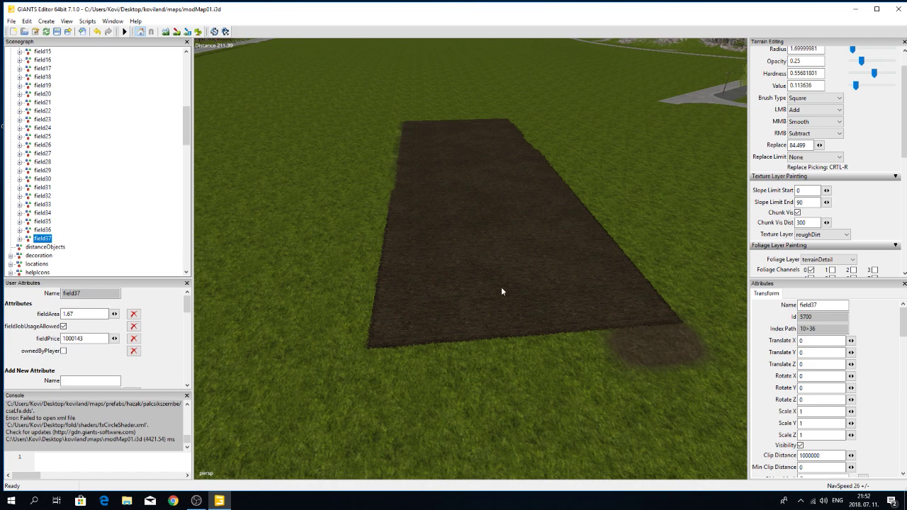
Examine field37's user attributes, including fieldArea, fieldJobUsageAllowed, fieldPrice and ownedByPlayer.
left_click(64, 328)
left_click(64, 327)
left_click(64, 351)
left_click(63, 351)
left_click(133, 351)
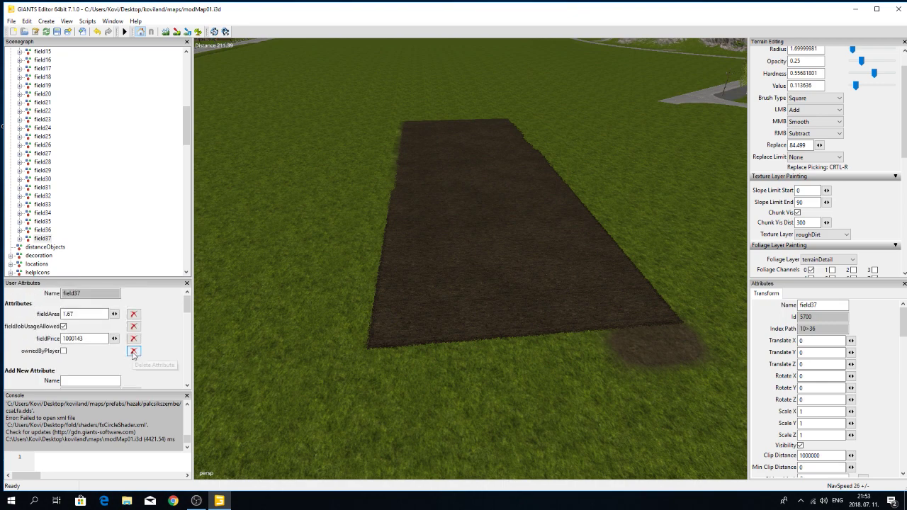
scroll(133, 354, "down", 2)
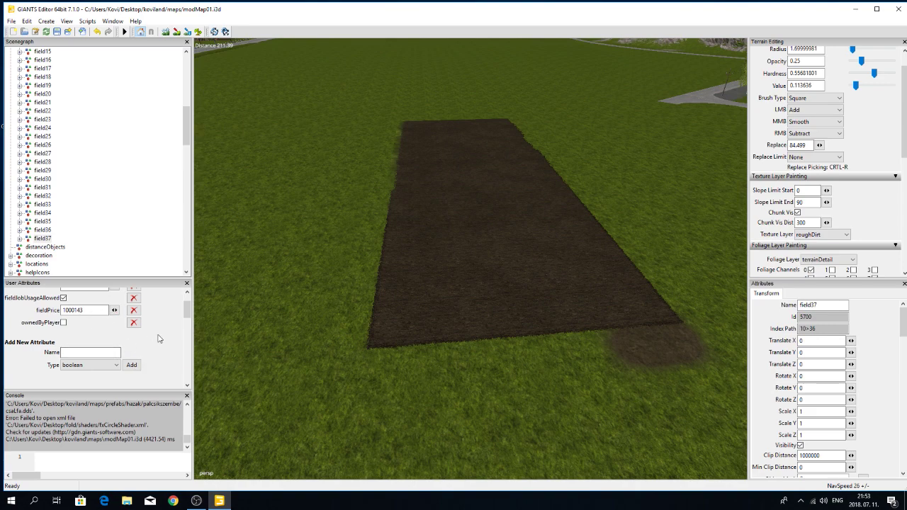
scroll(159, 338, "up", 2)
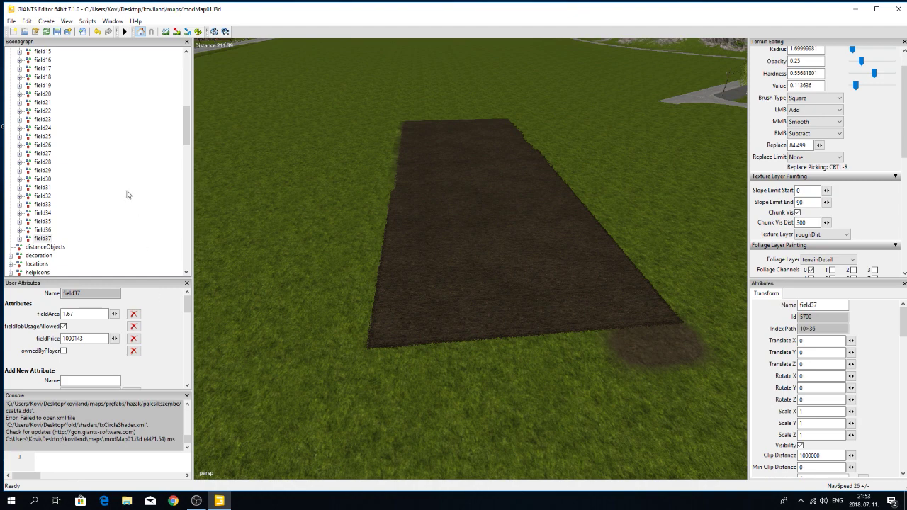
Duplicate the field37 transform group within the fields group.
left_click(42, 240)
left_click(25, 21)
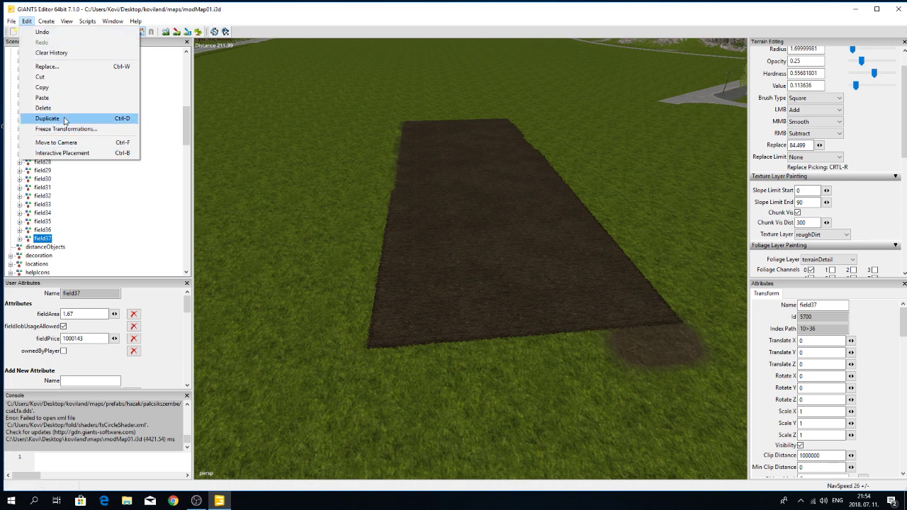
left_click(115, 120)
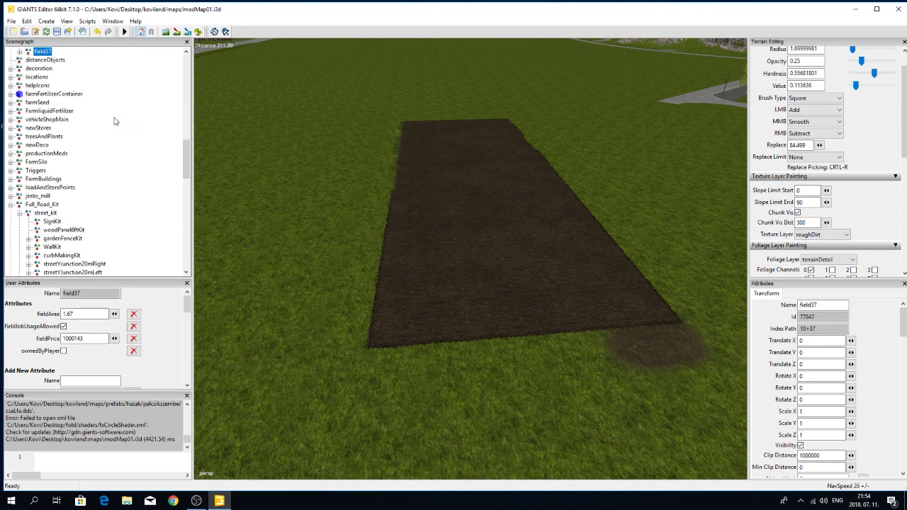
scroll(115, 122, "up", 2)
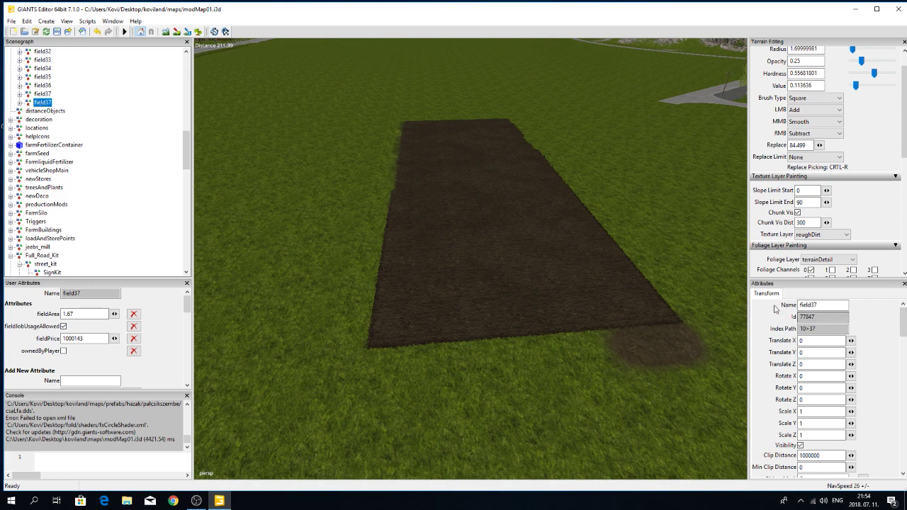
Detach the Attributes window from its dock and rename the duplicated field as field38.
left_click(822, 305)
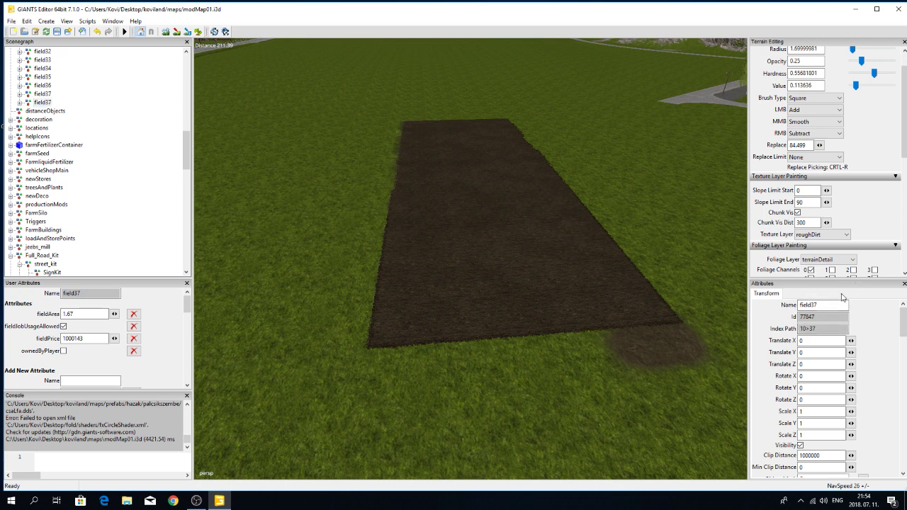
left_click_drag(838, 286, 633, 234)
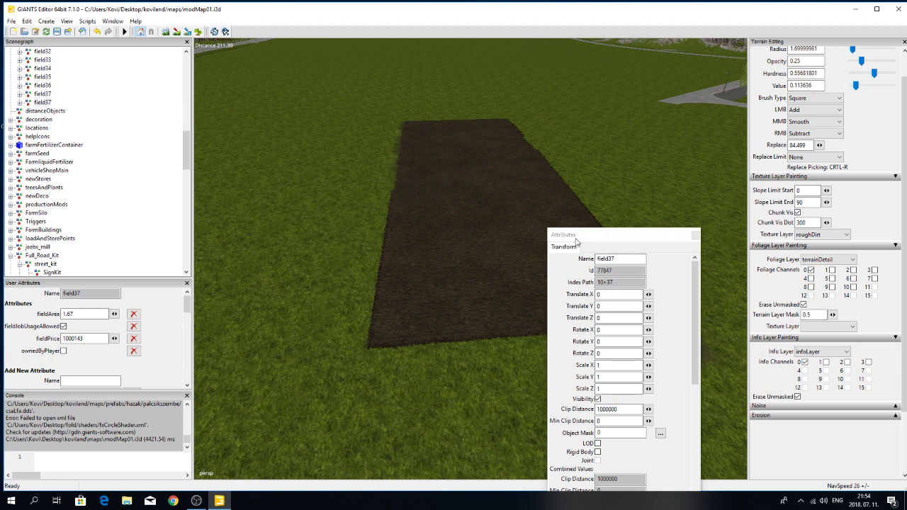
left_click_drag(618, 258, 613, 258)
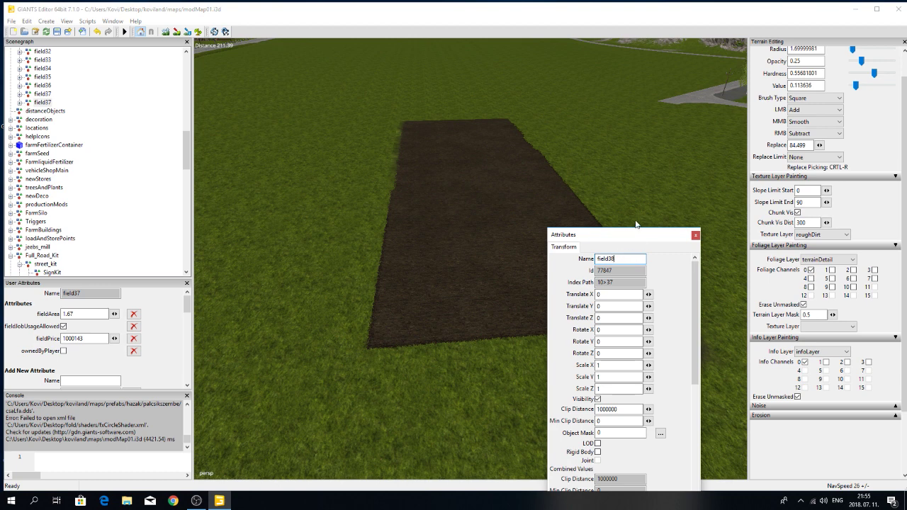
key("Return")
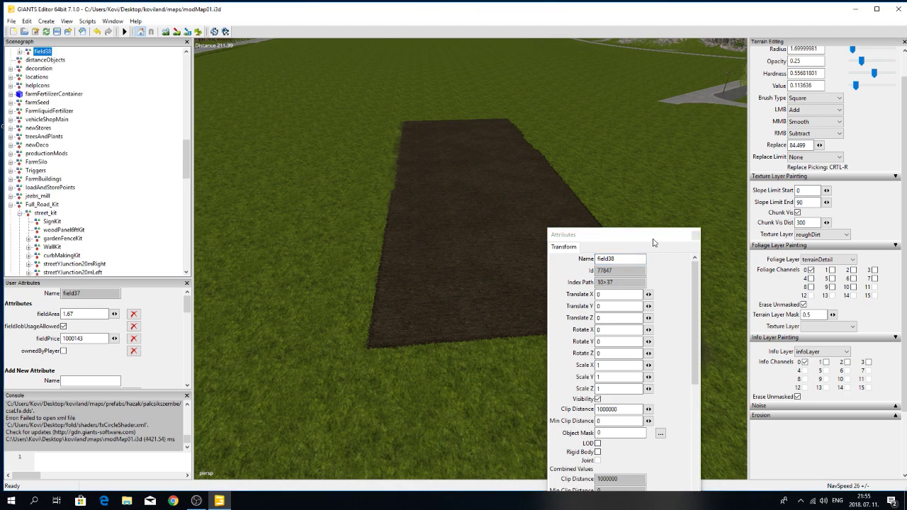
Dock the floating Attributes window above the Terrain Editing window.
scroll(149, 178, "up", 1)
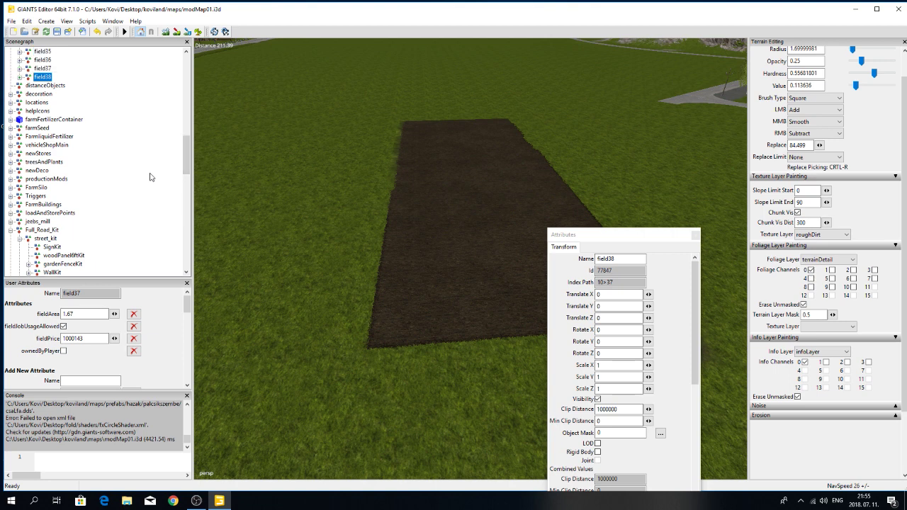
scroll(150, 177, "up", 1)
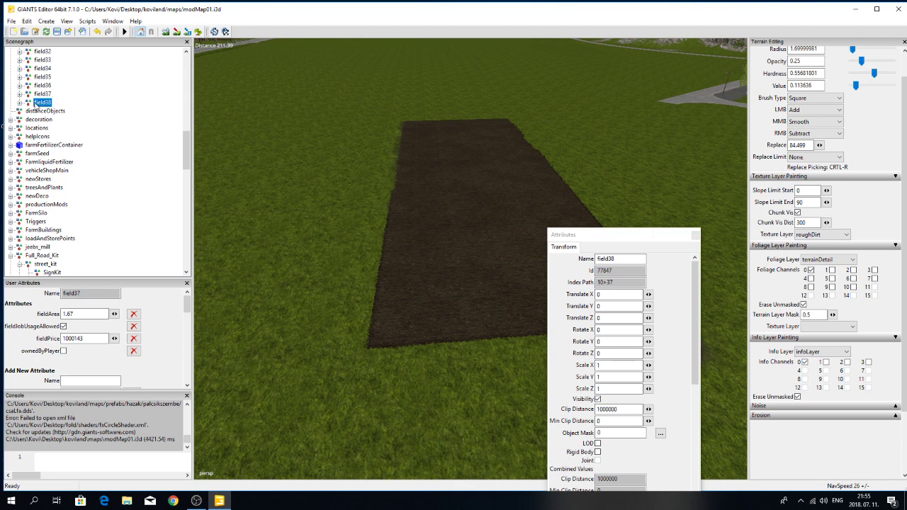
left_click(631, 240)
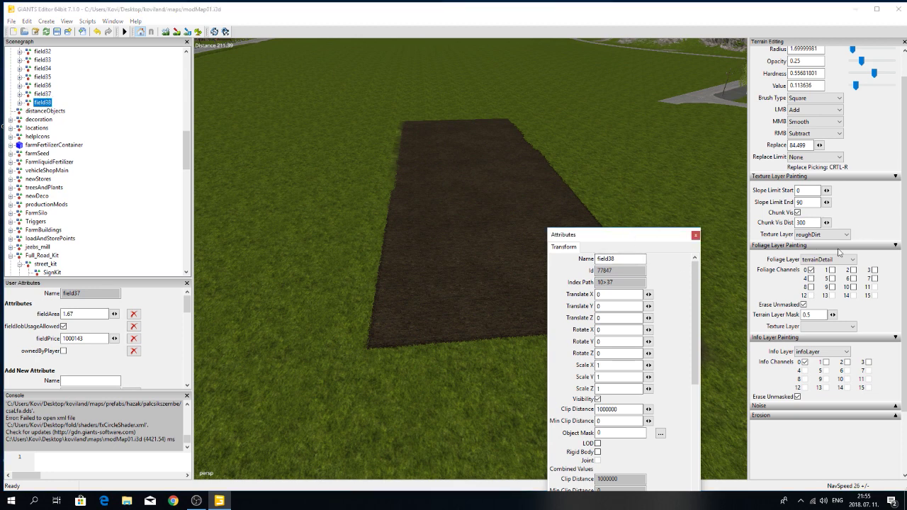
left_click_drag(838, 252, 765, 91)
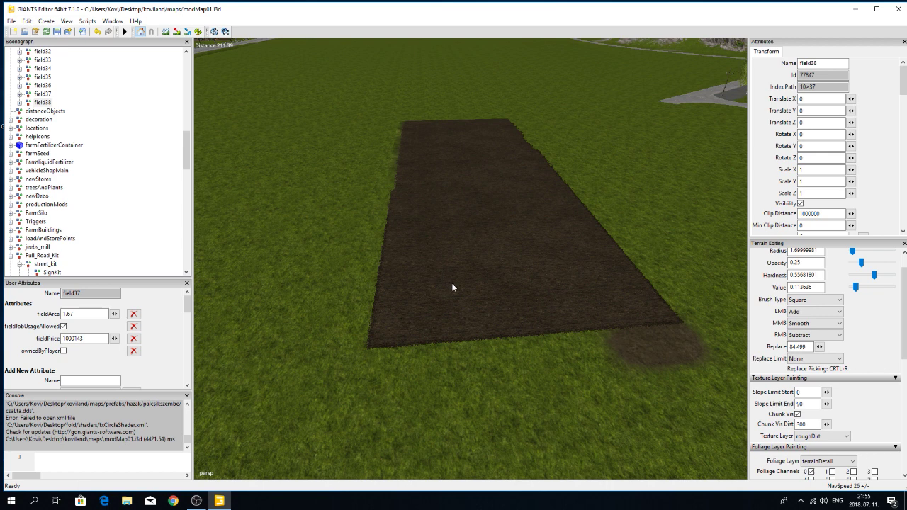
Place field38's fieldBuyTrigger on the roughDirt patch at the field's near corner and rotate it roughly 90° about its vertical axis.
left_click(20, 103)
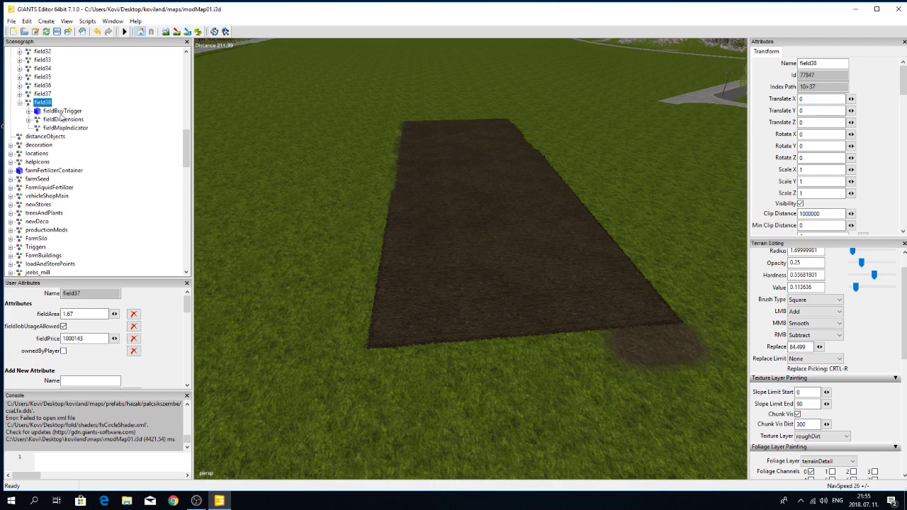
left_click(61, 113)
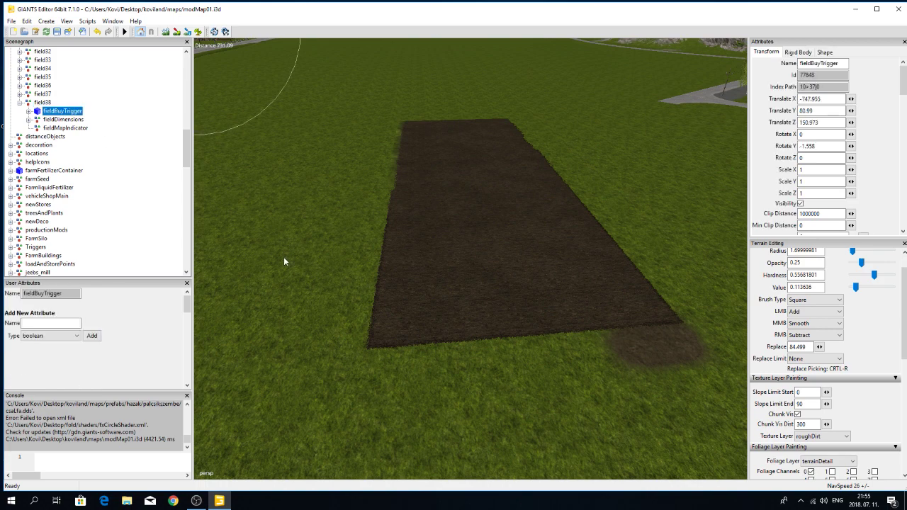
right_click_drag(284, 257, 421, 258)
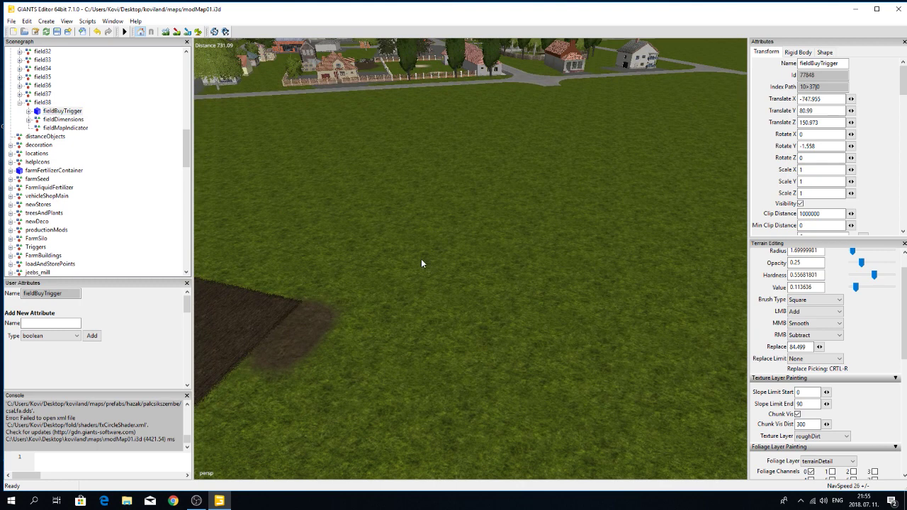
left_click(296, 328, "ctrl+shift")
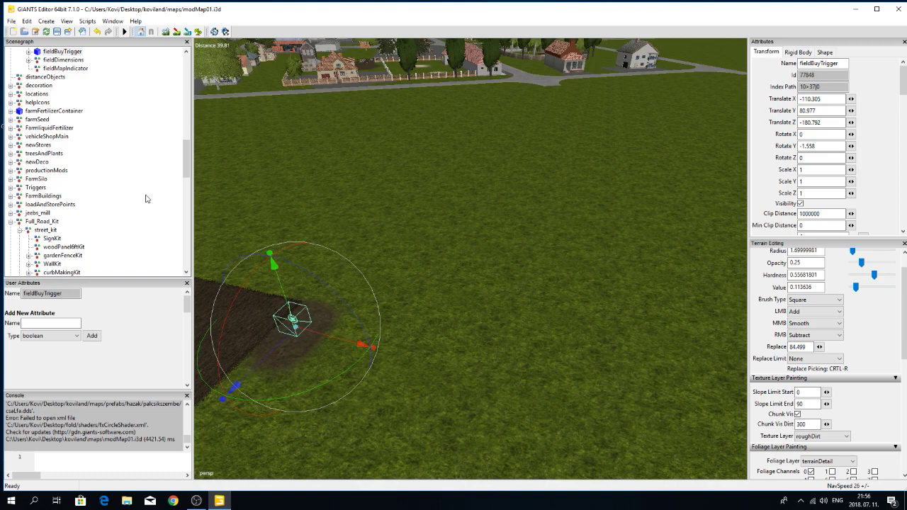
right_click_drag(609, 310, 620, 380)
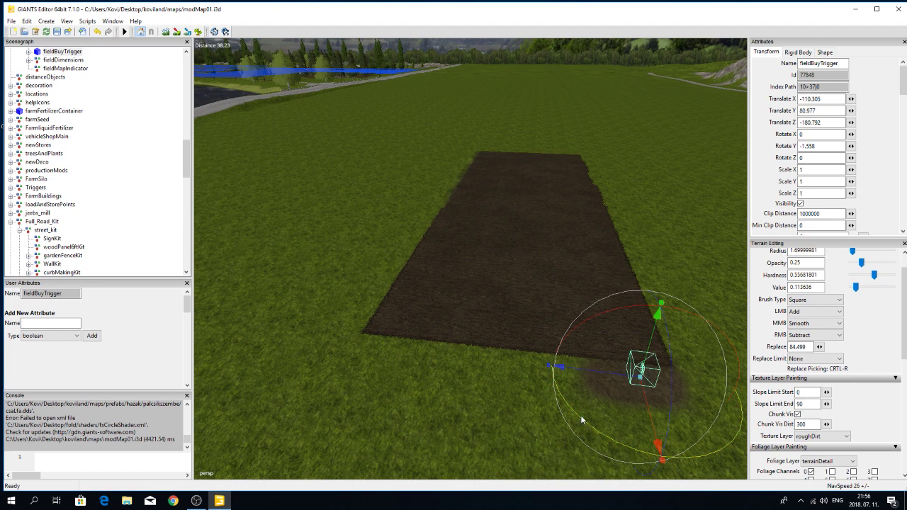
left_click_drag(581, 429, 724, 437)
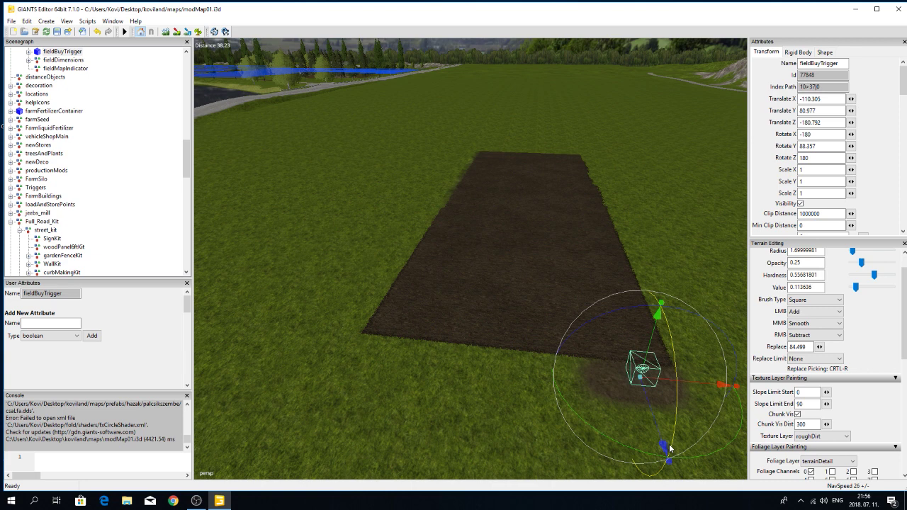
Readjust the rotation of field38's fieldBuyTrigger about its vertical axis to about 87°.
left_click_drag(637, 445, 657, 252)
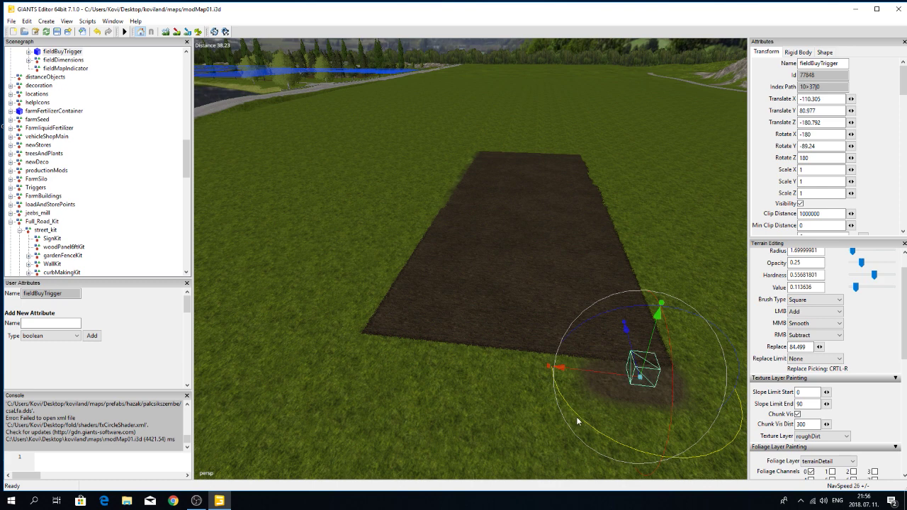
left_click_drag(579, 413, 691, 338)
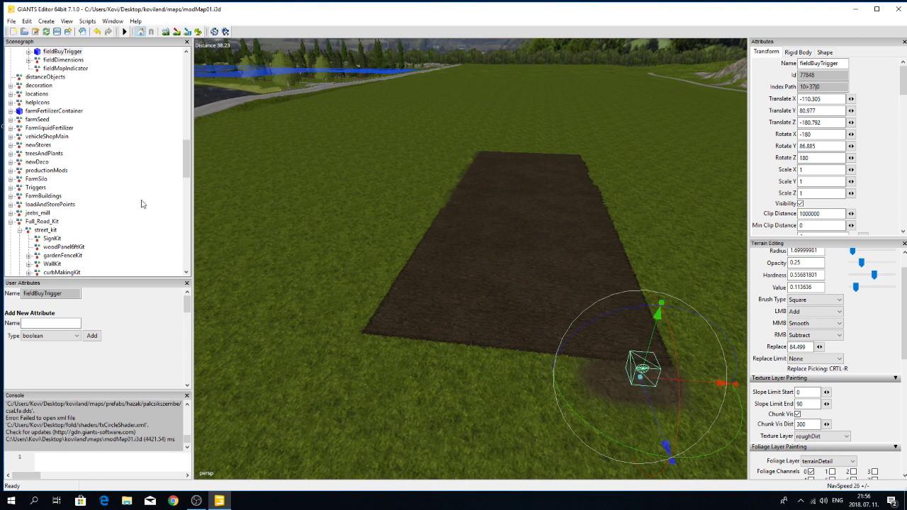
Place field38's fieldMapIndicator in the middle of the new soil field.
scroll(113, 168, "up", 3)
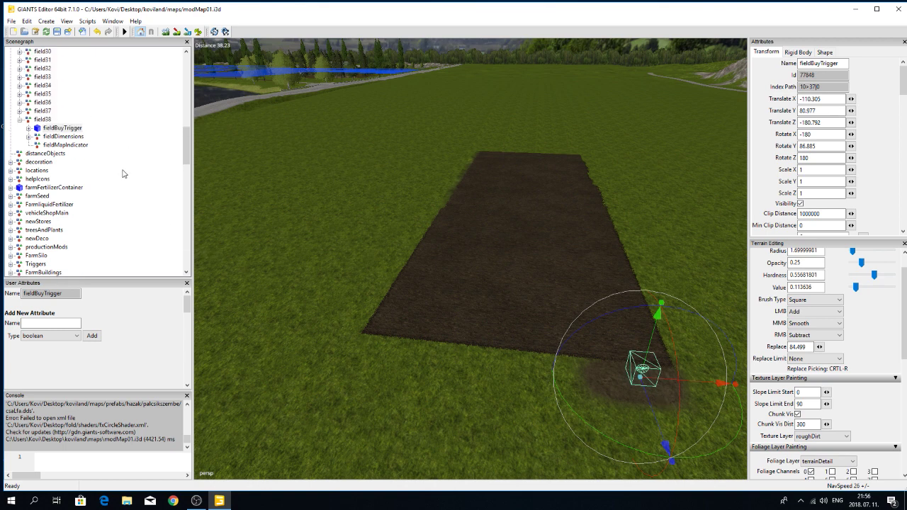
left_click(60, 146)
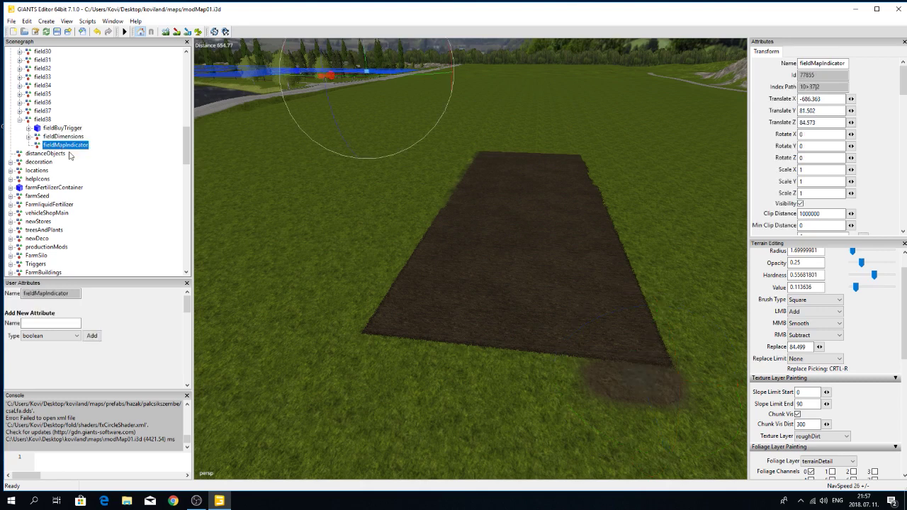
right_click_drag(298, 248, 263, 182)
scroll(263, 182, "up", 5)
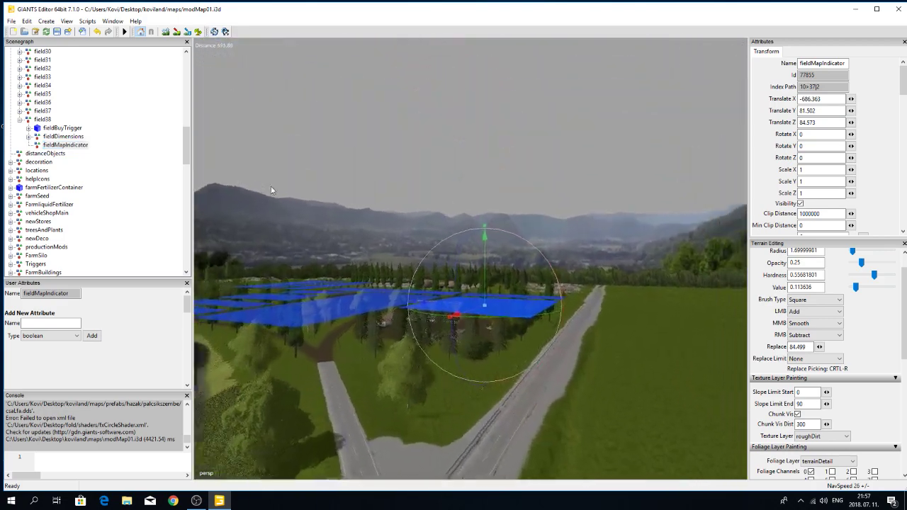
scroll(270, 181, "up", 5)
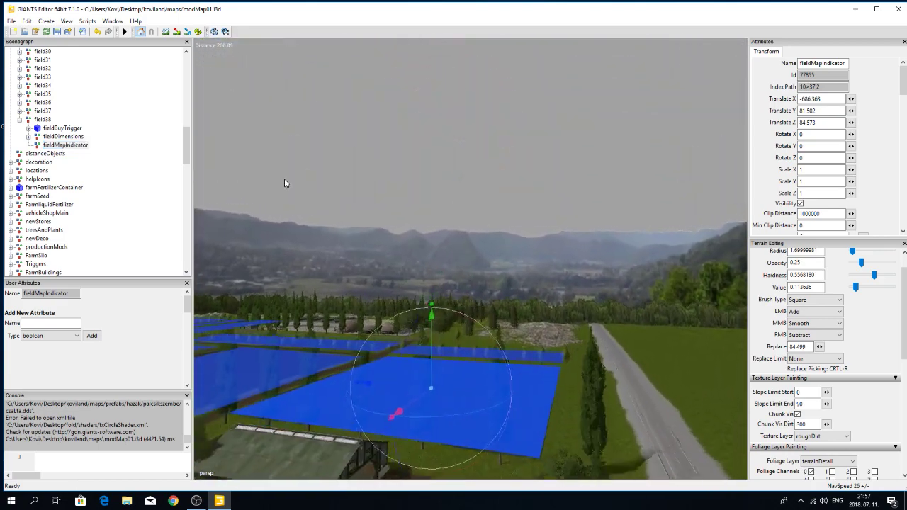
right_click_drag(282, 187, 443, 241)
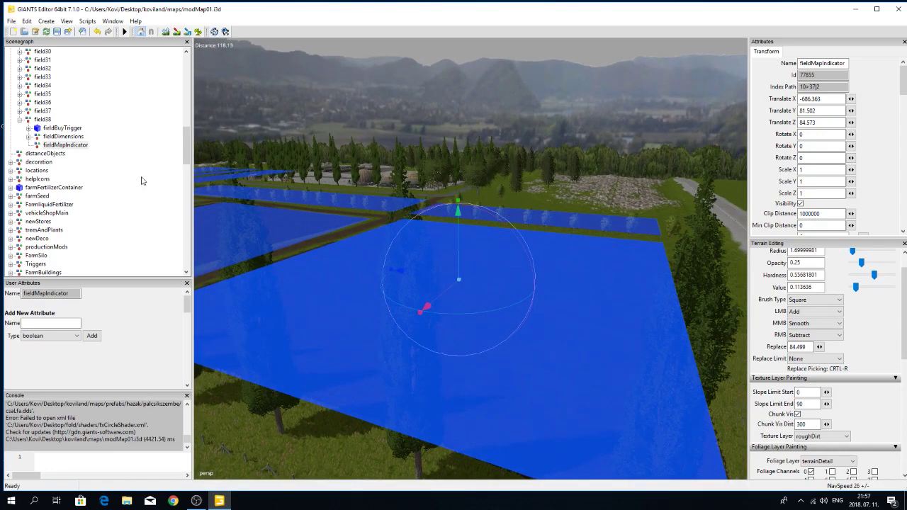
left_click(42, 111)
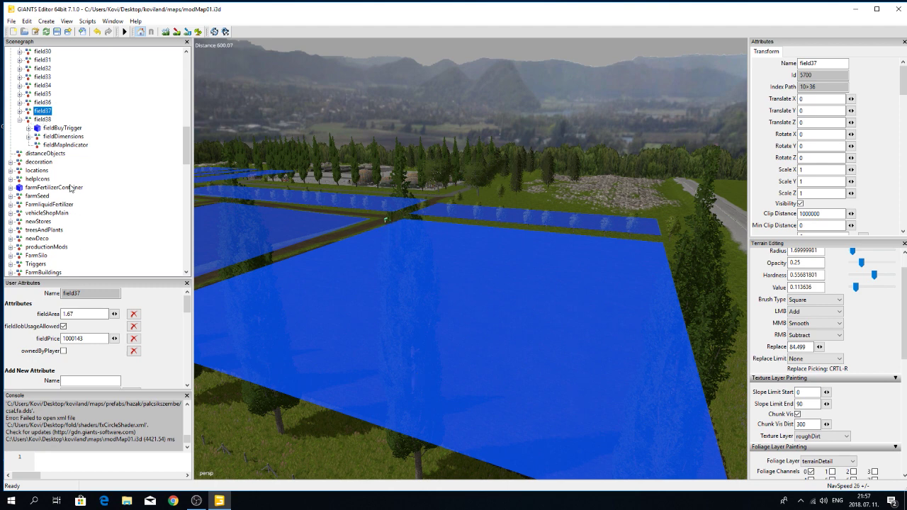
left_click(76, 146)
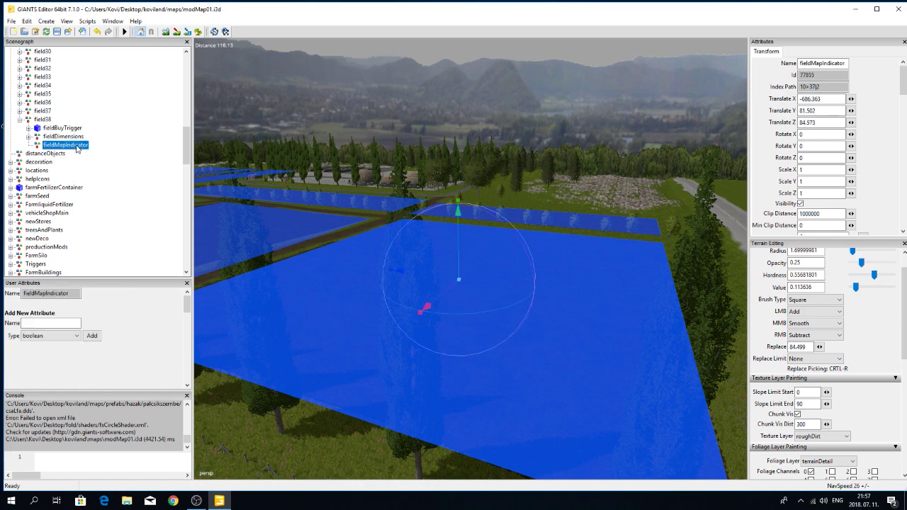
left_click(450, 331)
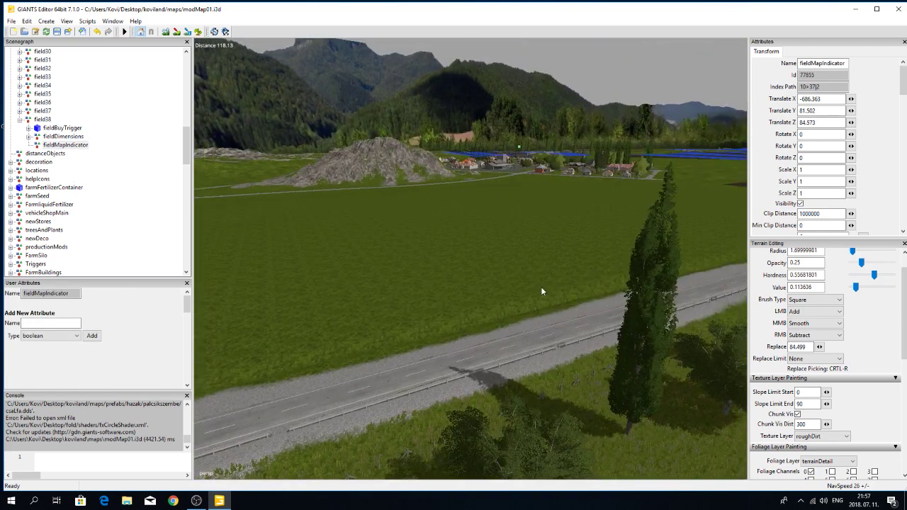
right_click_drag(538, 292, 439, 358)
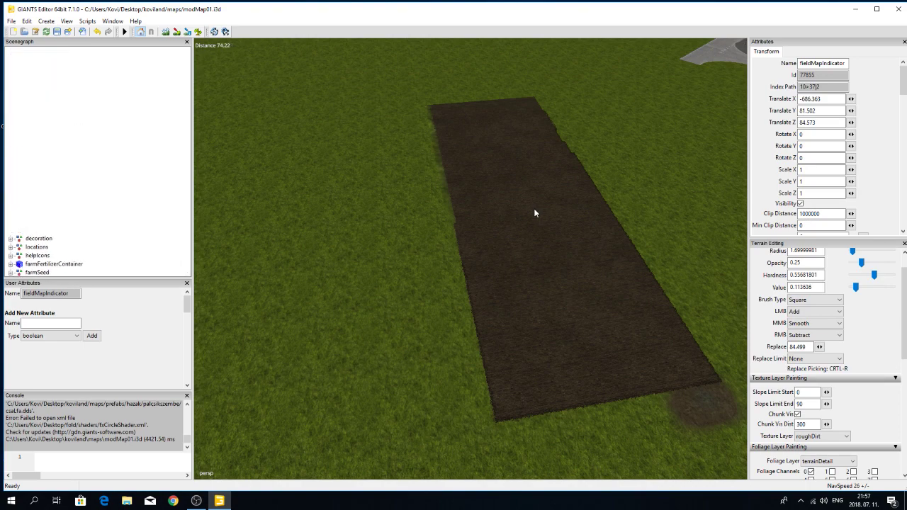
key("ctrl+m")
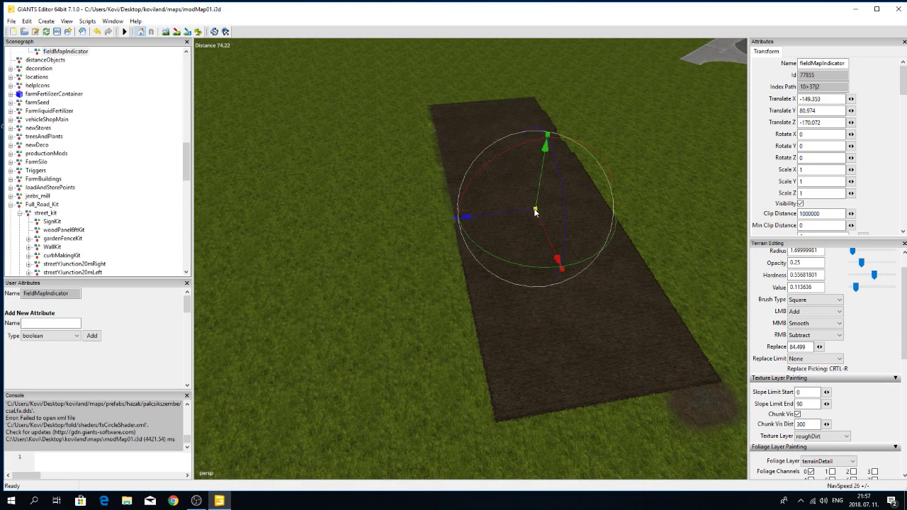
Place field38's fieldDimensions group at the centre of the new soil field.
scroll(91, 169, "up", 3)
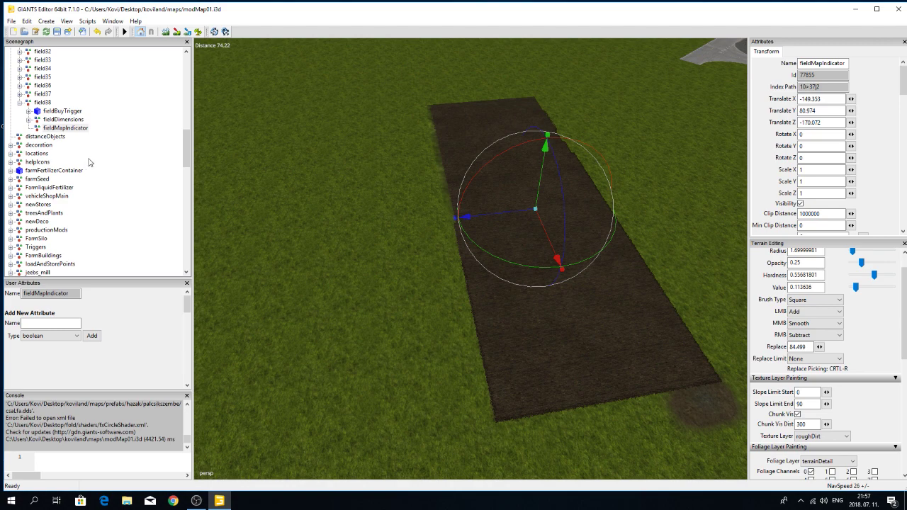
left_click(63, 119)
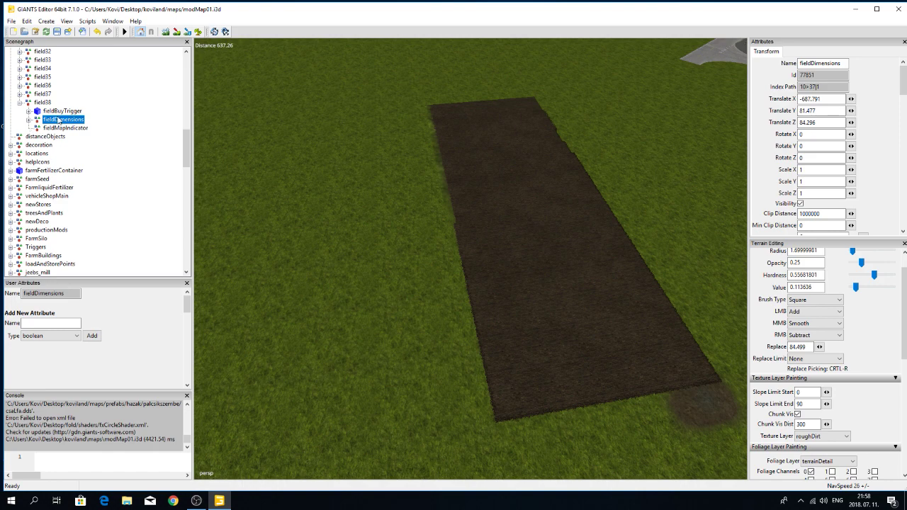
key("f")
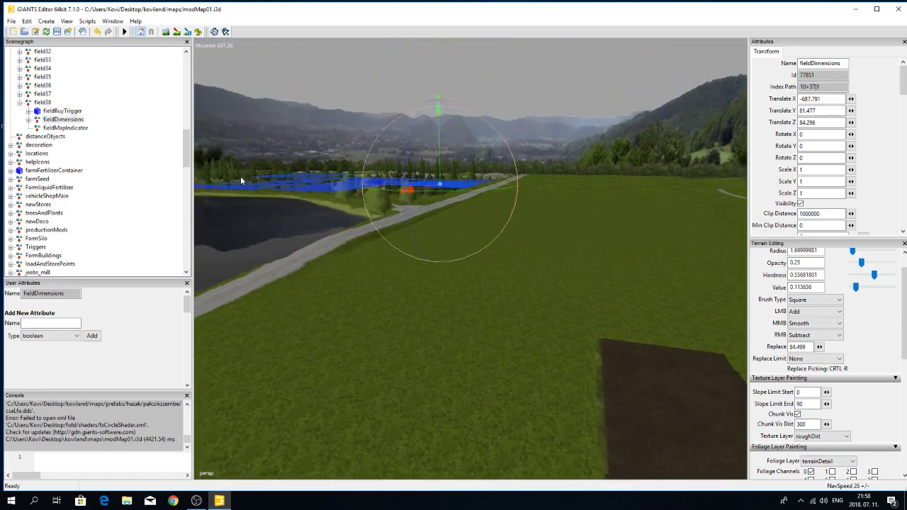
left_click_drag(432, 291, 465, 327)
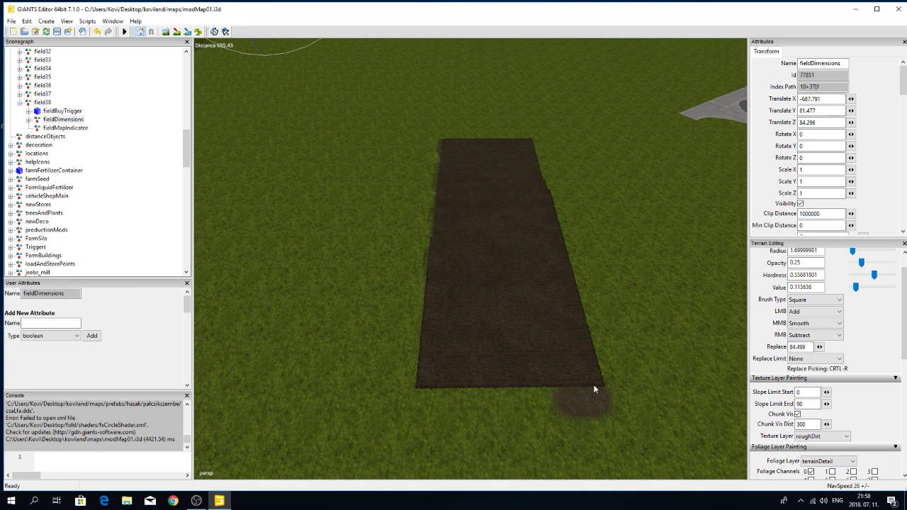
left_click_drag(439, 383, 362, 311)
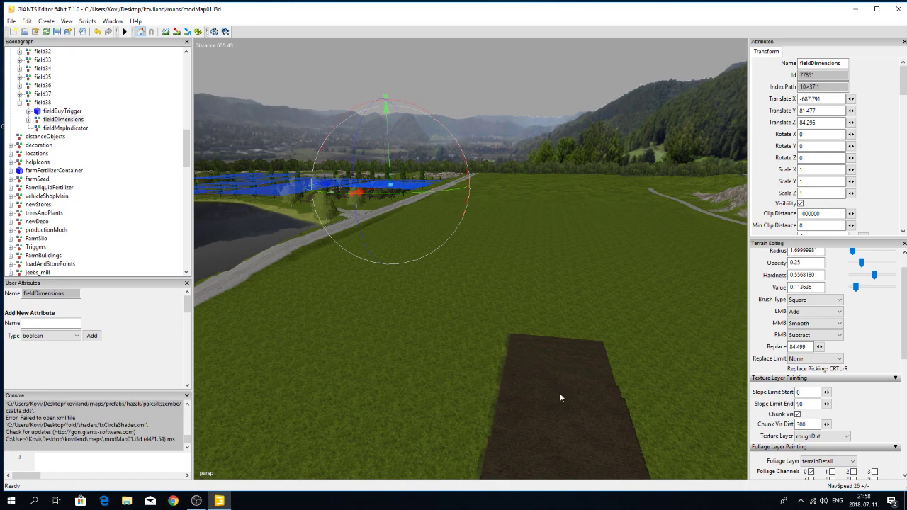
right_click_drag(559, 392, 558, 438)
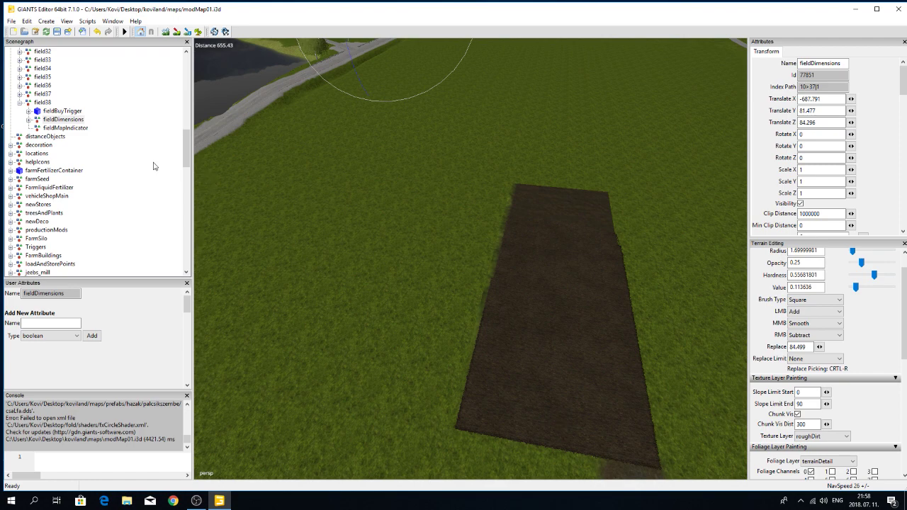
left_click(80, 121)
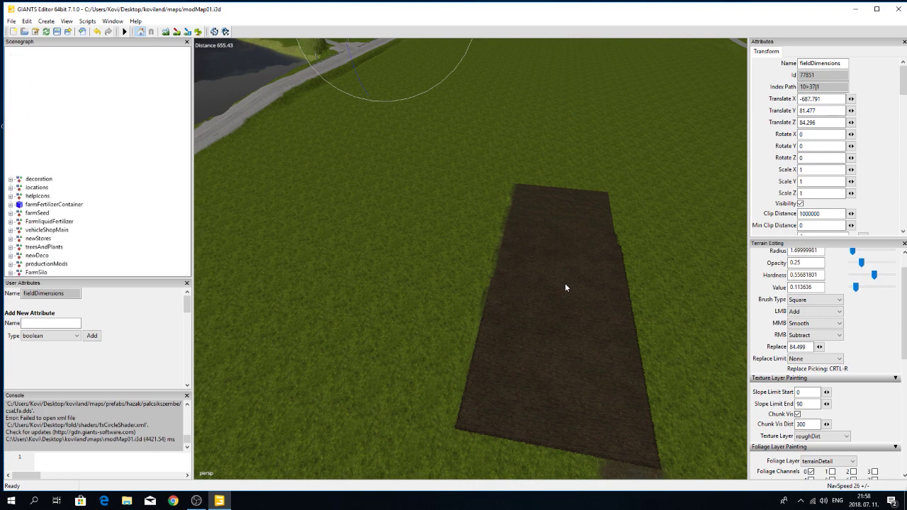
key("space")
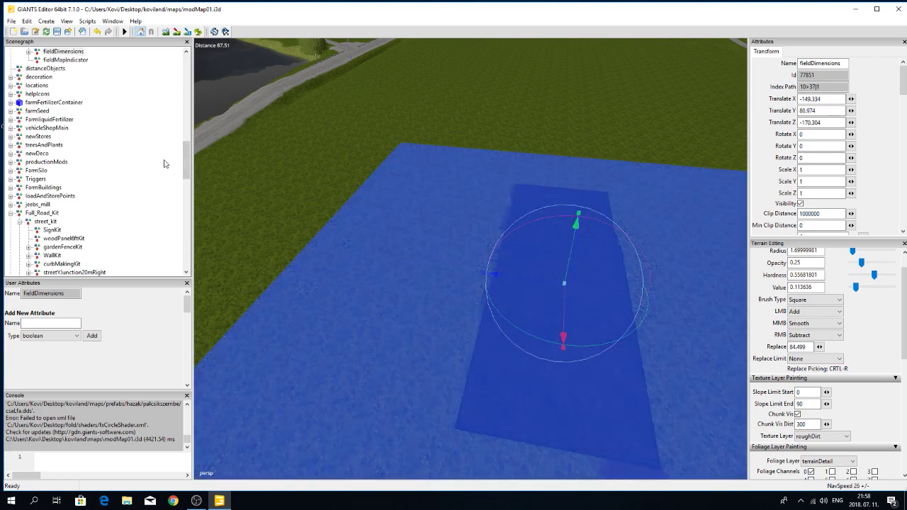
Expand field38's fieldDimensions and its corner01_1 to list the nested corner points.
scroll(425, 291, "down", 3)
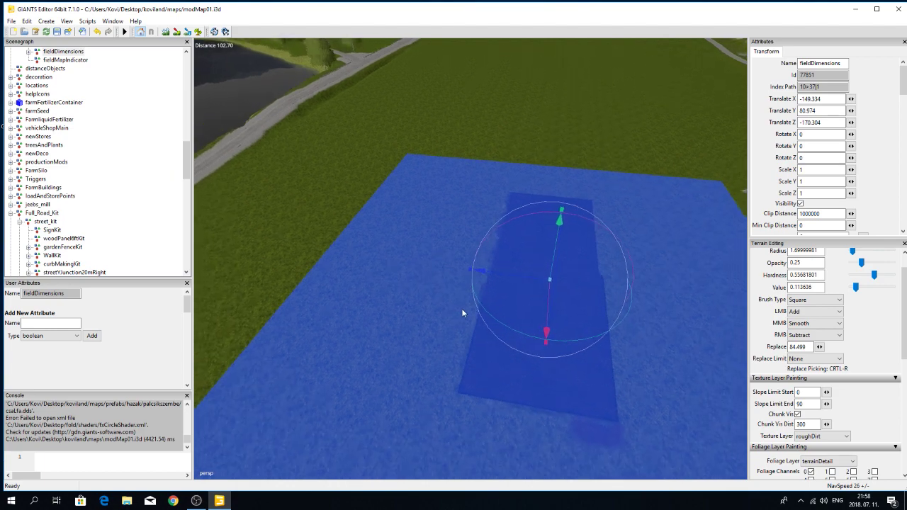
middle_click_drag(415, 316, 403, 253)
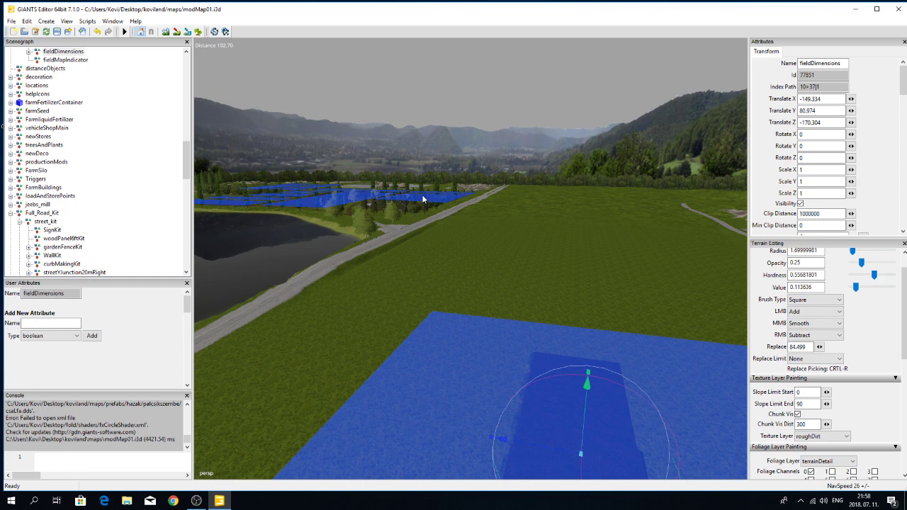
scroll(163, 160, "up", 5)
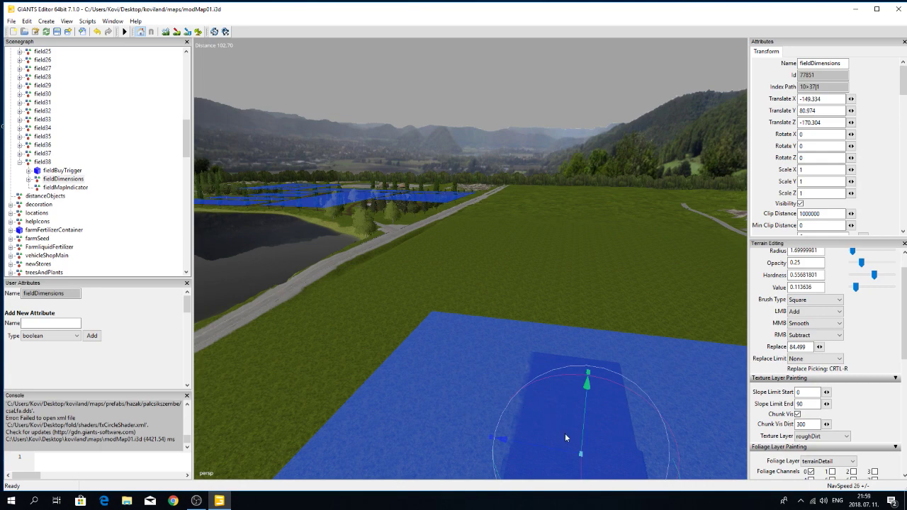
right_click_drag(381, 303, 350, 330)
scroll(437, 386, "up", 5)
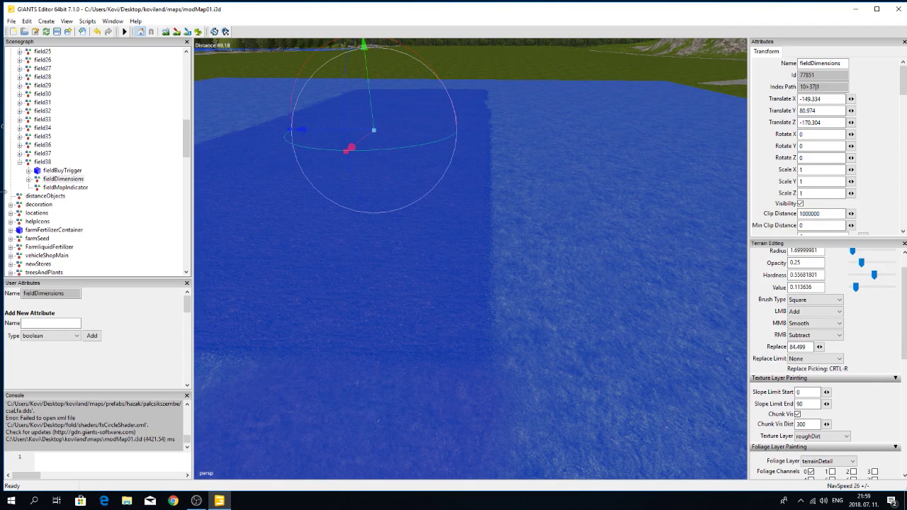
left_click(29, 179)
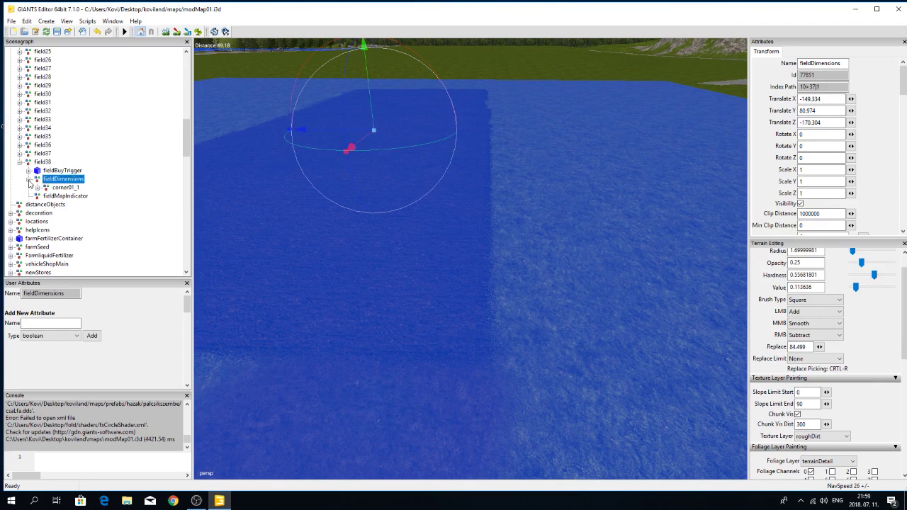
left_click(38, 187)
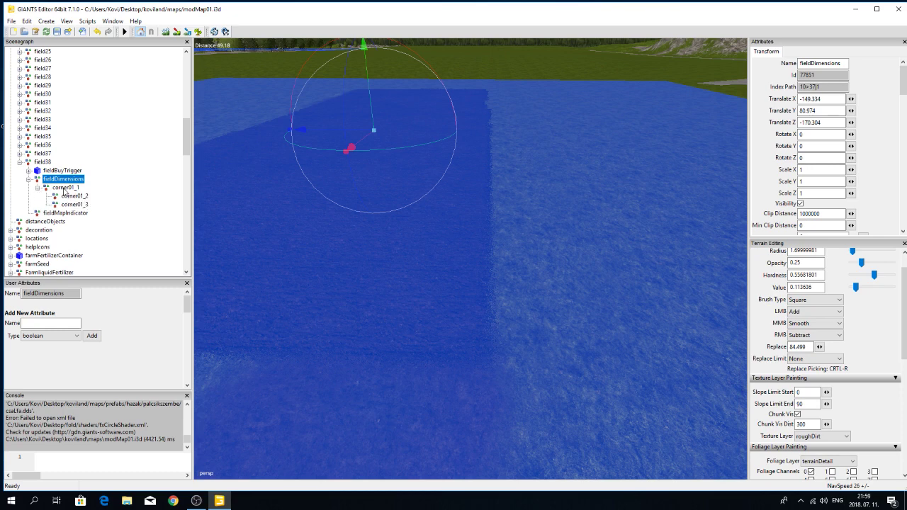
Place corner01_1 at the soil field's near corner beside the roughDirt patch and nudge it flush with the soil's long edge.
left_click(66, 188)
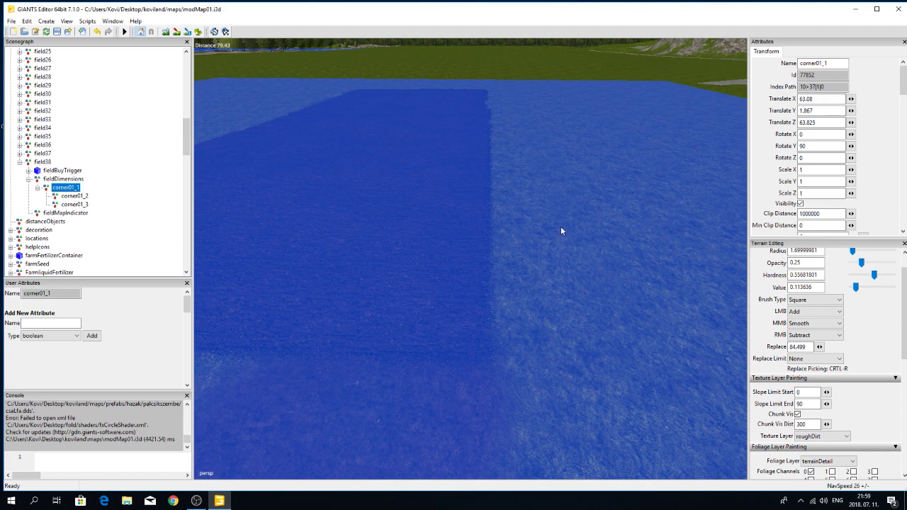
middle_click_drag(560, 231, 561, 283)
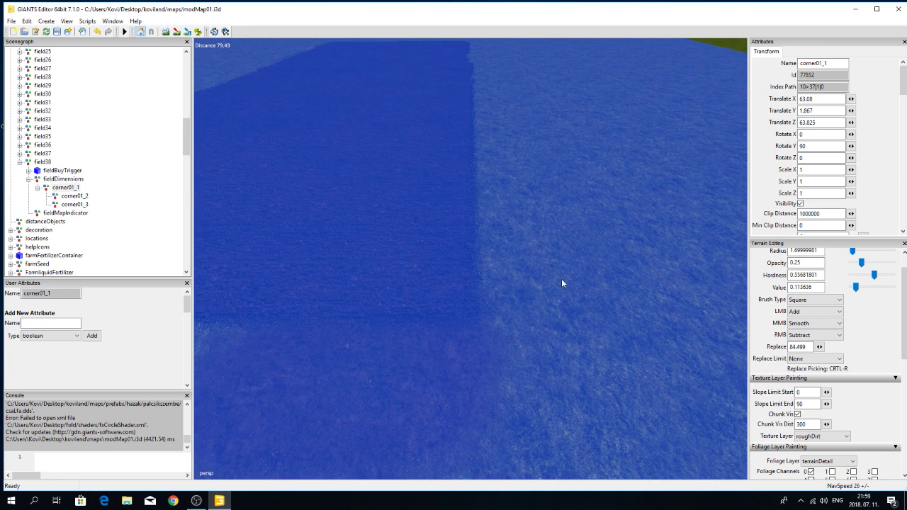
left_click(61, 188)
left_click(479, 326)
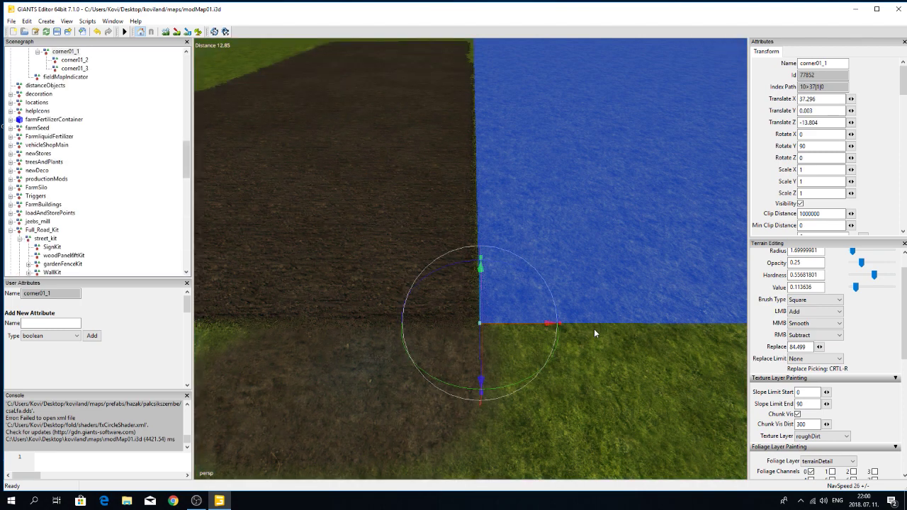
right_click_drag(606, 413, 587, 374)
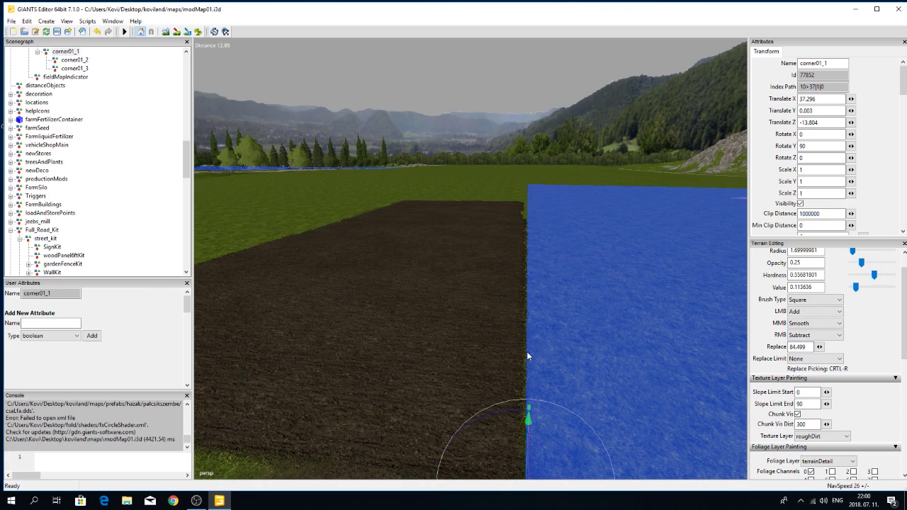
right_click_drag(517, 356, 494, 375)
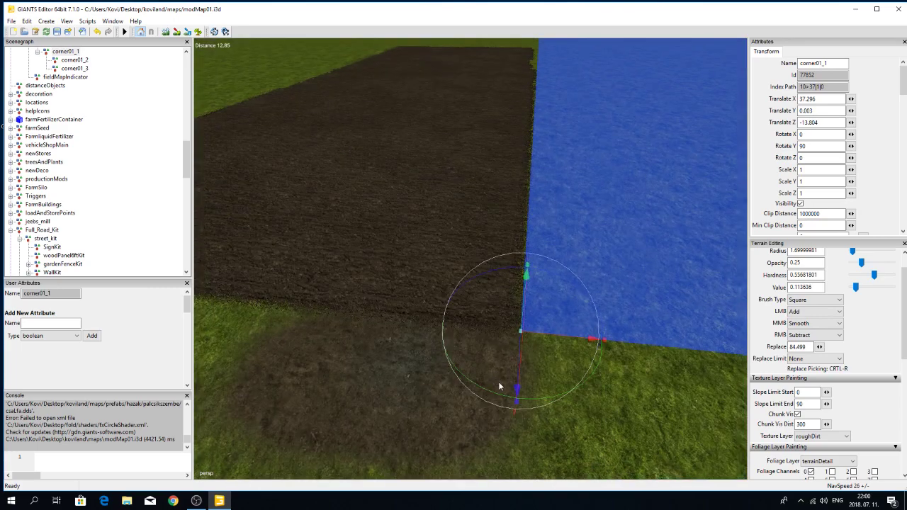
mouse_move(547, 338)
left_mouse_down()
mouse_move(453, 316)
mouse_move(625, 322)
mouse_move(394, 280)
mouse_move(741, 333)
mouse_move(428, 301)
mouse_move(600, 335)
mouse_move(561, 325)
mouse_move(545, 331)
left_mouse_up()
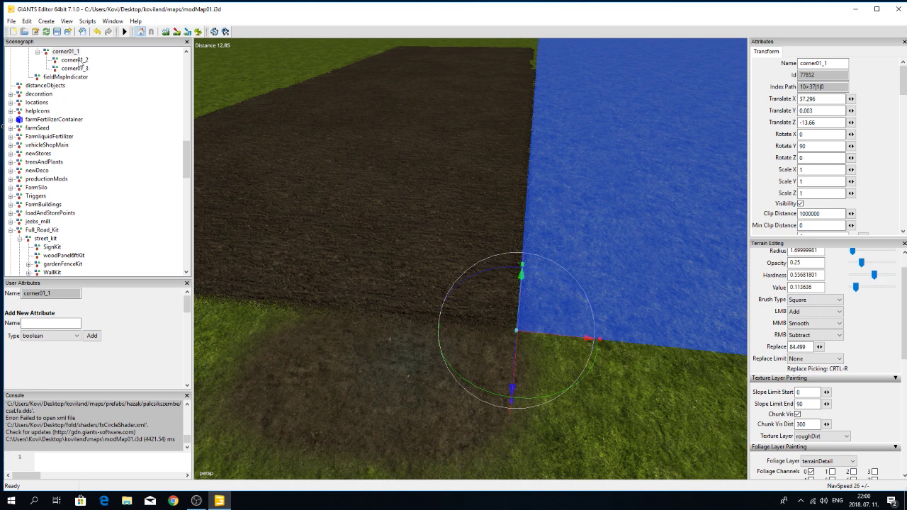
Place field38's corner01_2 at the soil field's other near corner, across the short edge from corner01_1.
left_click(74, 60)
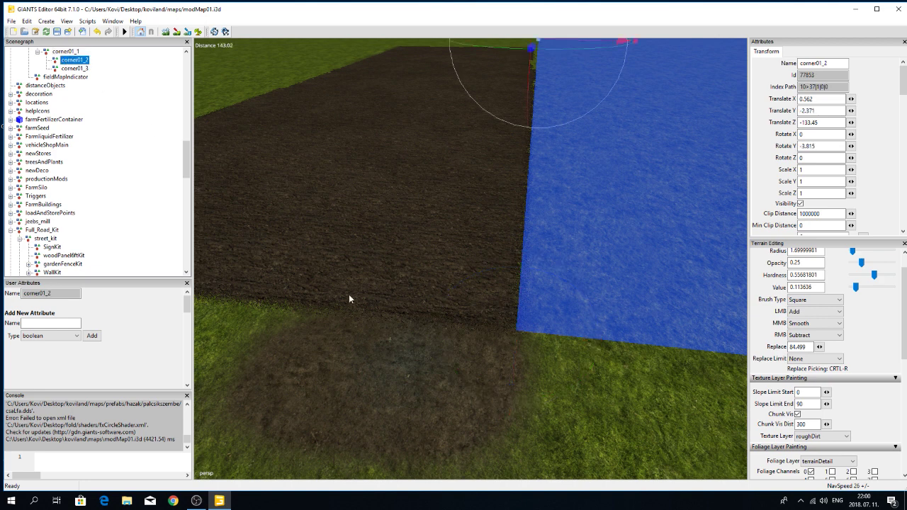
key("f")
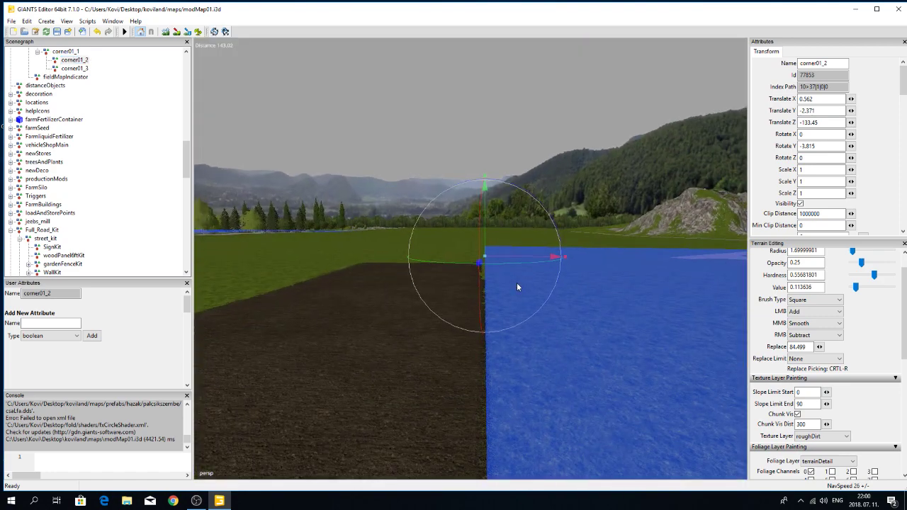
right_click_drag(516, 287, 498, 358)
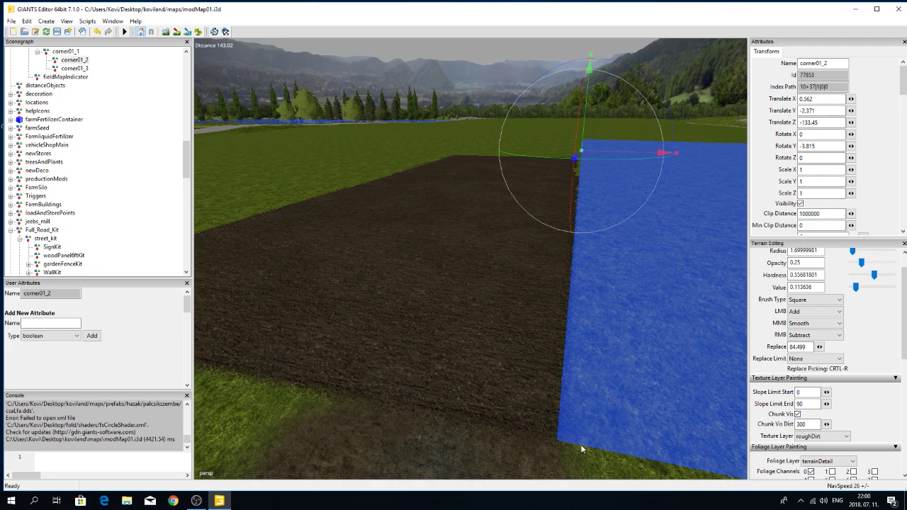
right_click_drag(581, 444, 593, 478)
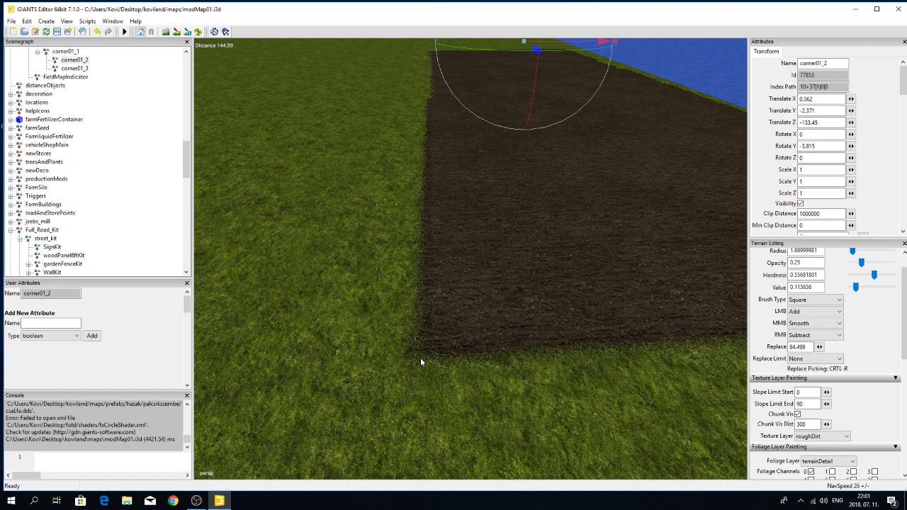
key("ctrl+shift+space")
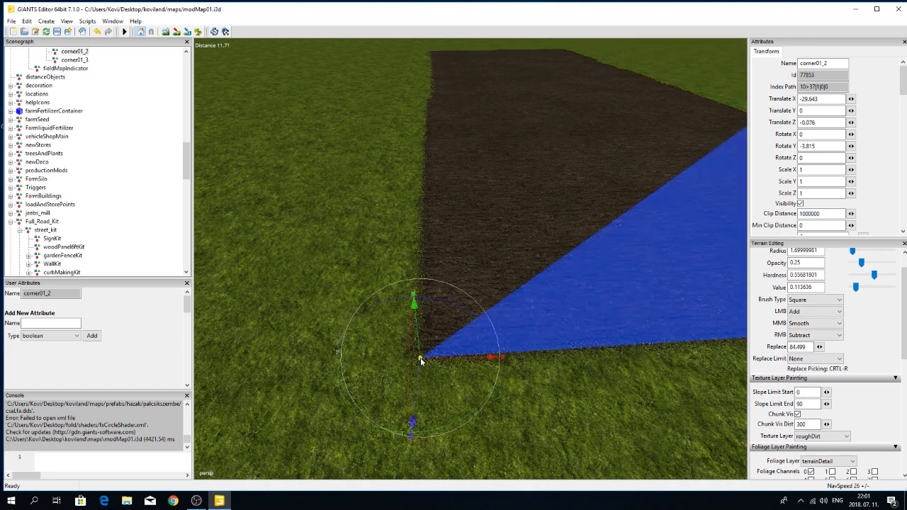
right_click_drag(420, 358, 438, 163)
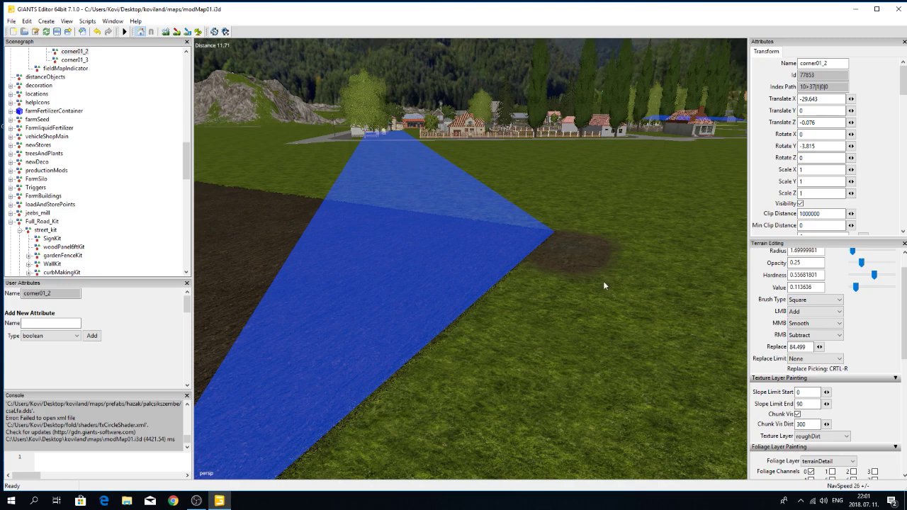
key("f")
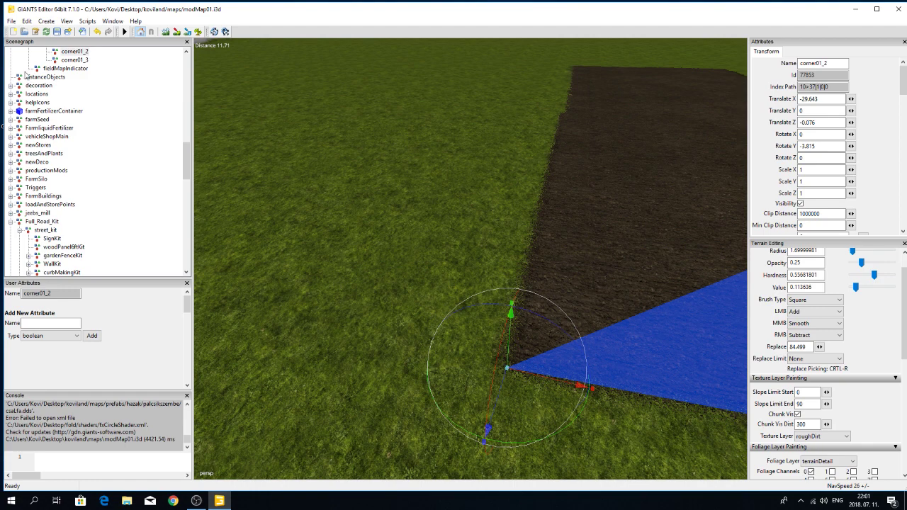
Place corner01_3 at the soil's far corner diagonally opposite corner01_1 and nudge it outward to Translate X of about -29.48.
left_click(71, 59)
scroll(111, 103, "up", 4)
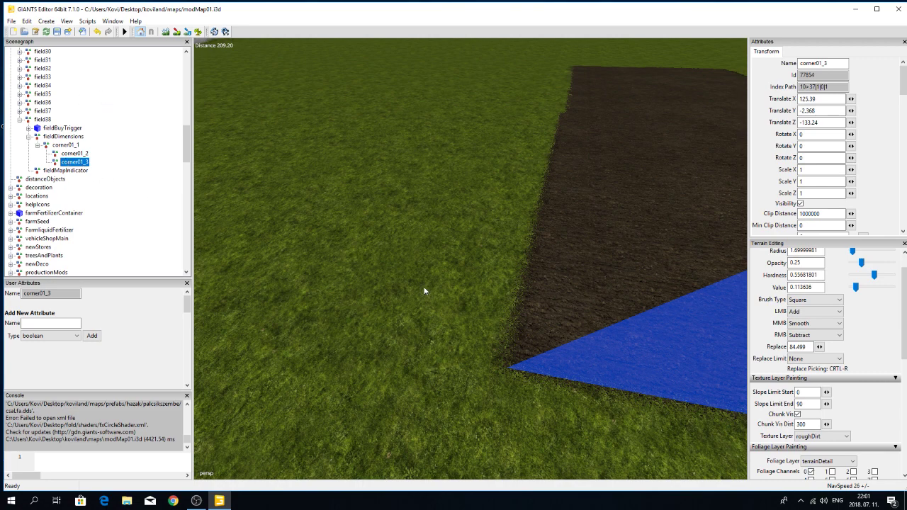
key("f")
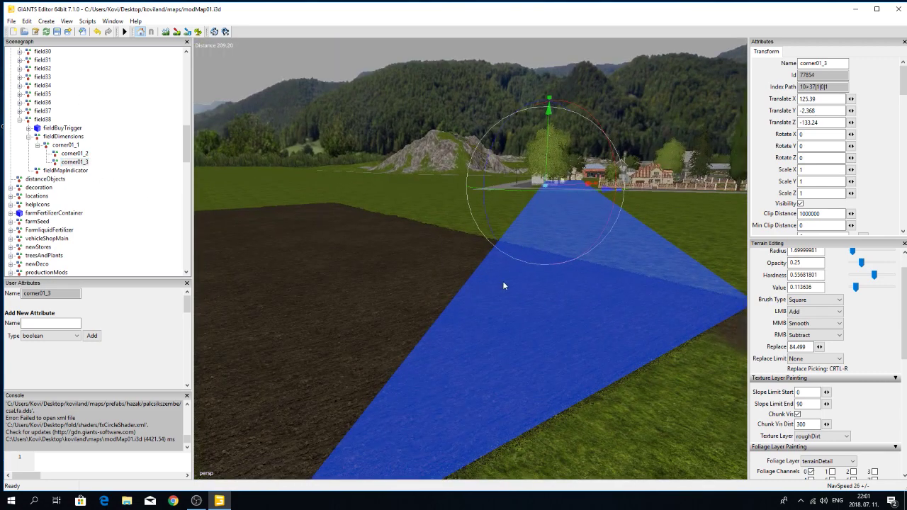
right_click_drag(485, 298, 419, 303)
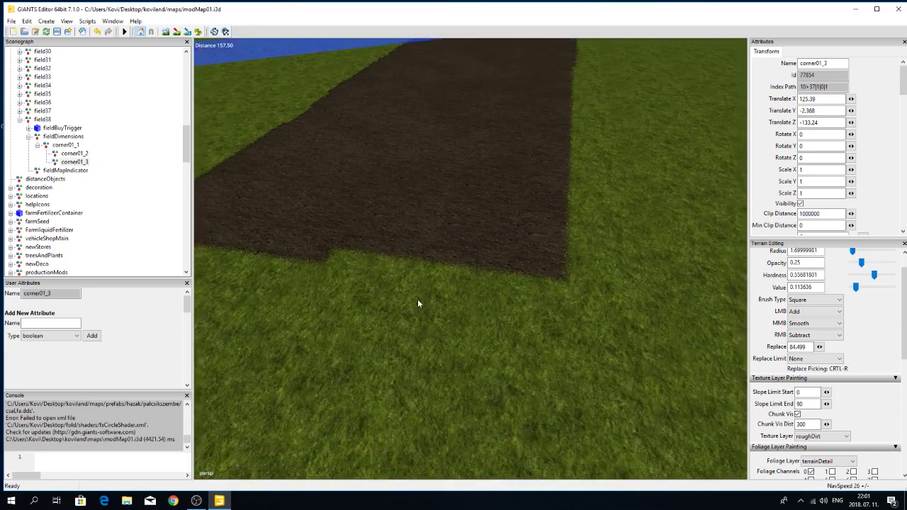
mouse_move(574, 282)
right_mouse_down()
mouse_move(561, 293)
mouse_move(566, 286)
right_mouse_up()
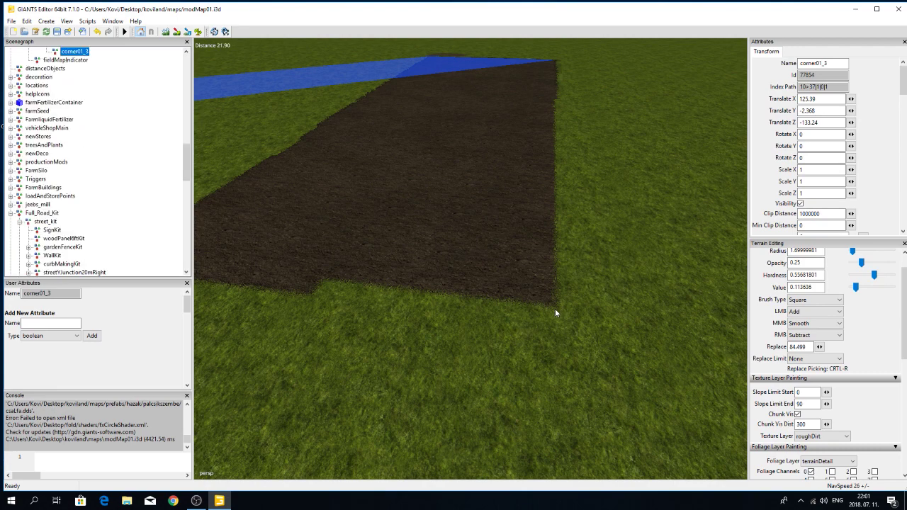
left_click(554, 308)
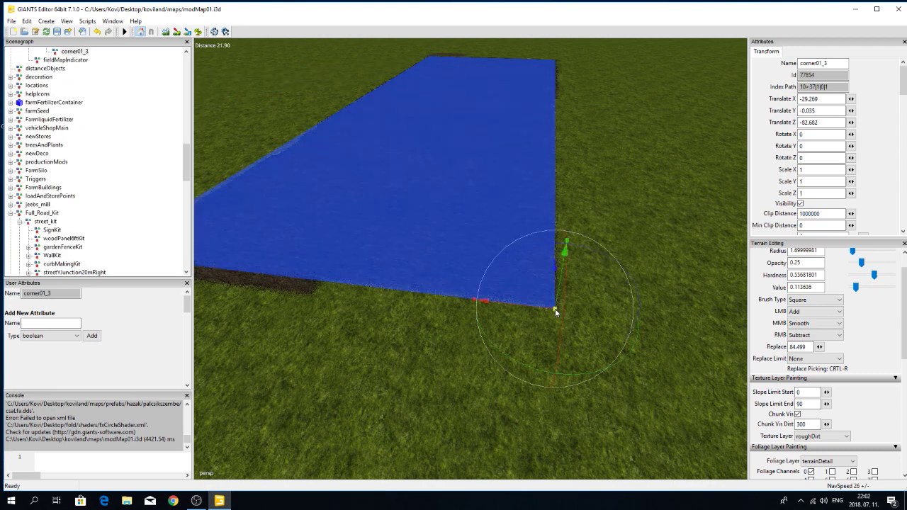
right_click_drag(455, 376, 388, 341)
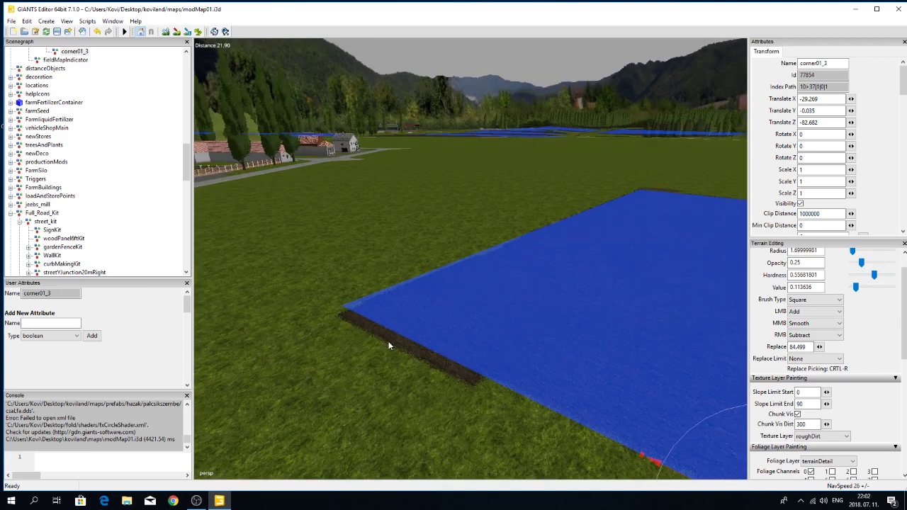
right_click_drag(545, 411, 615, 464)
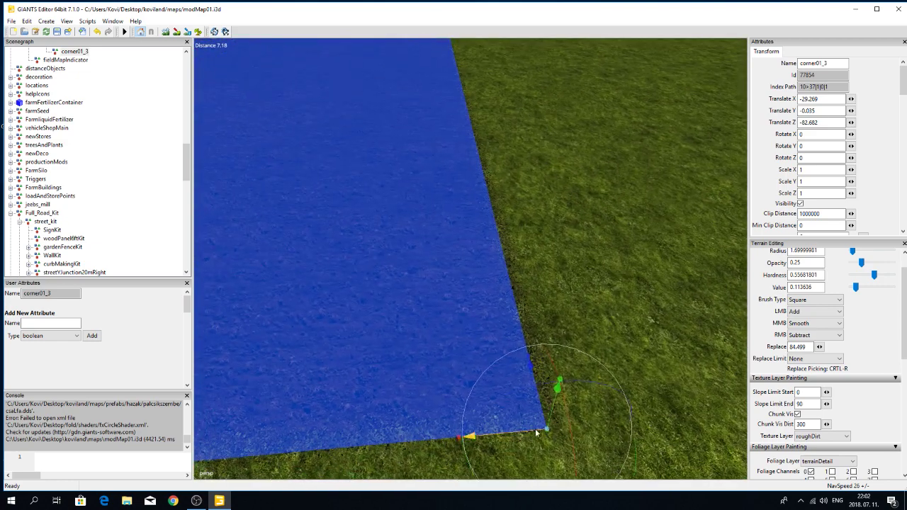
left_click_drag(528, 430, 540, 430)
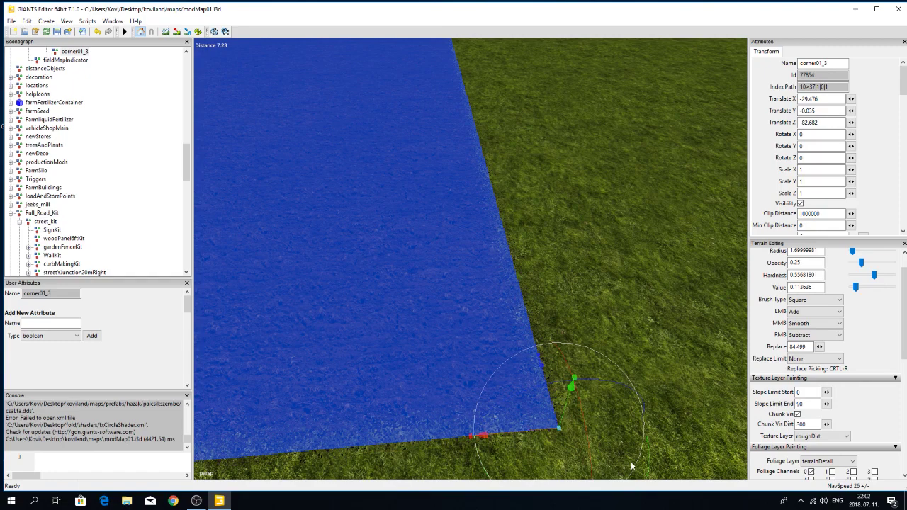
Nudge corner01_1 outward to Translate Z of about -13.85 so the field area covers the soil's long edge.
right_click_drag(664, 431, 573, 319)
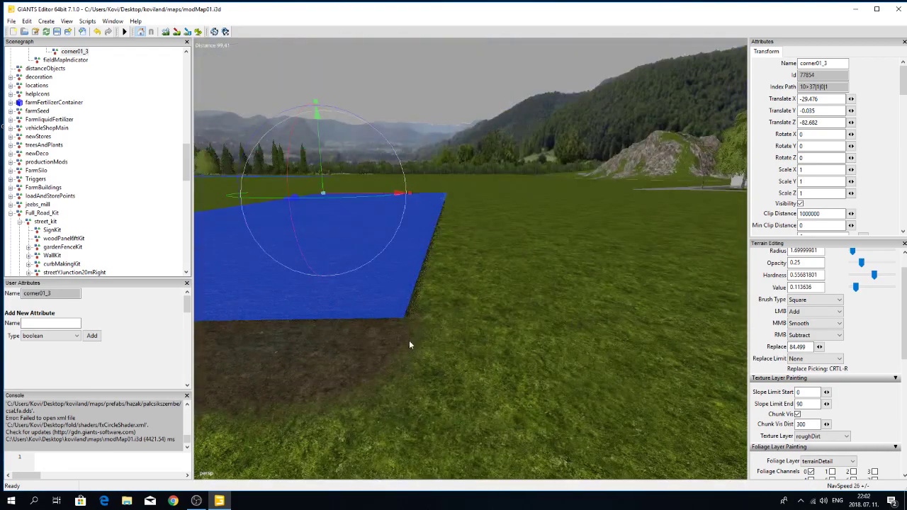
right_click_drag(409, 340, 408, 376)
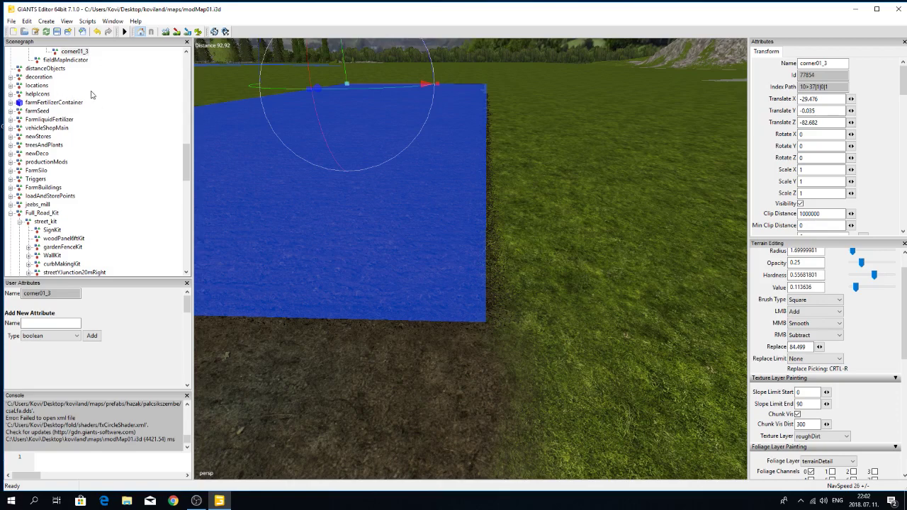
scroll(92, 94, "up", 3)
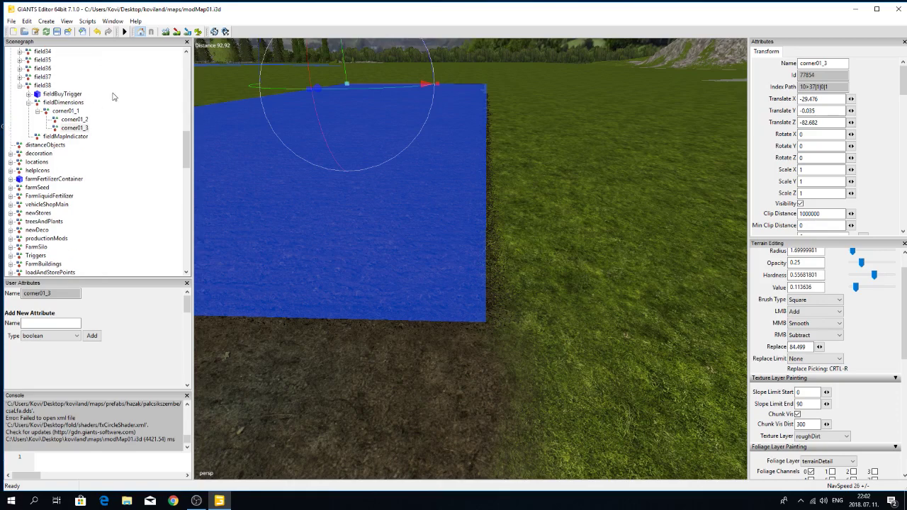
left_click(71, 111)
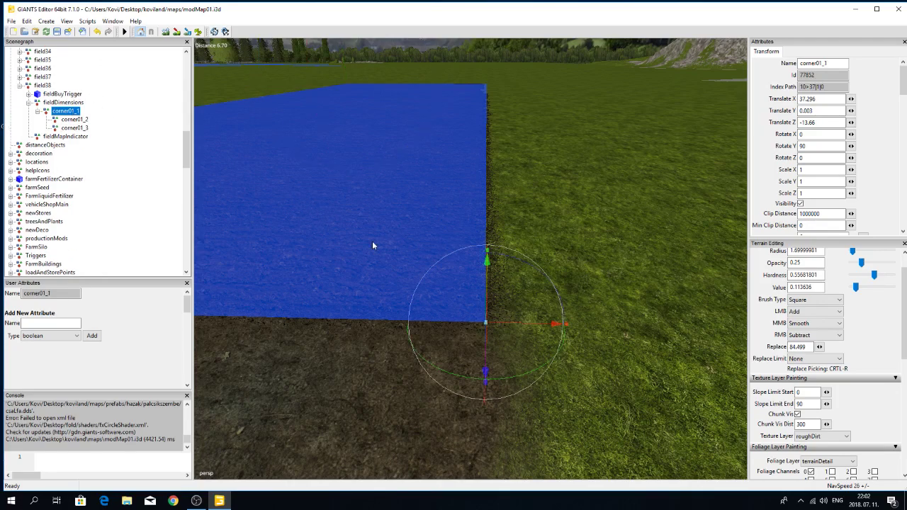
left_click_drag(509, 321, 519, 322)
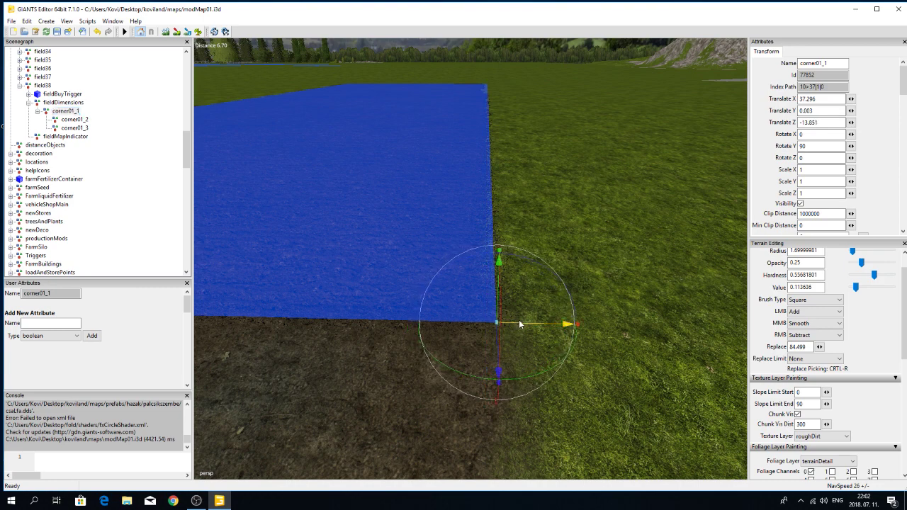
right_click_drag(415, 388, 268, 397)
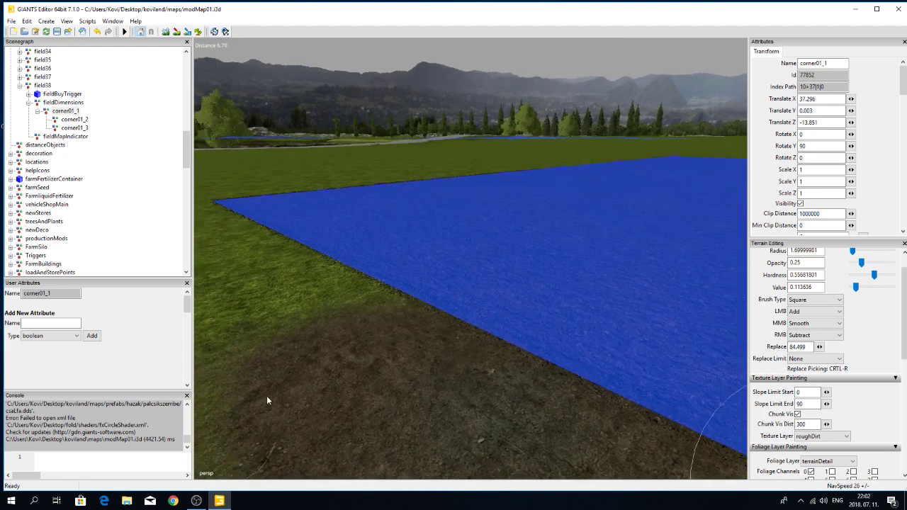
right_click_drag(325, 395, 418, 382)
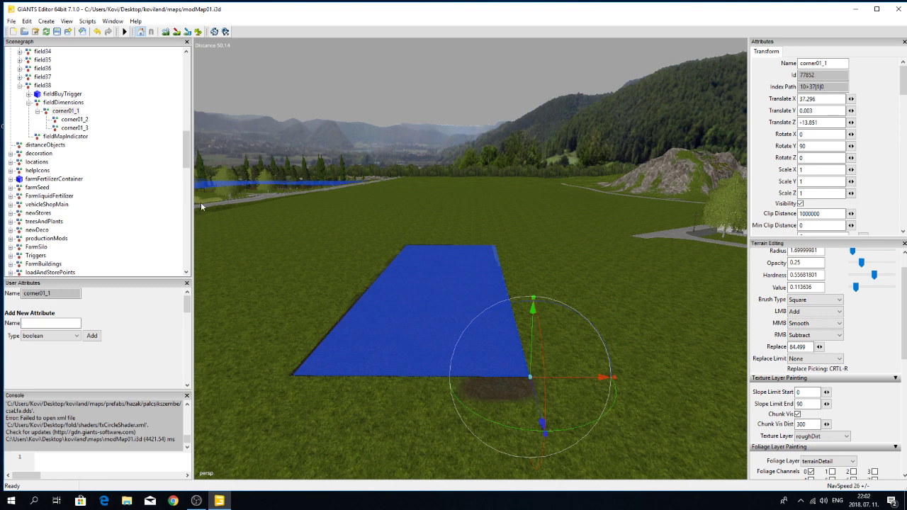
Collapse corner01_1, fieldDimensions, field38 and the whole fields group in the scene hierarchy.
left_click(37, 112)
left_click(28, 103)
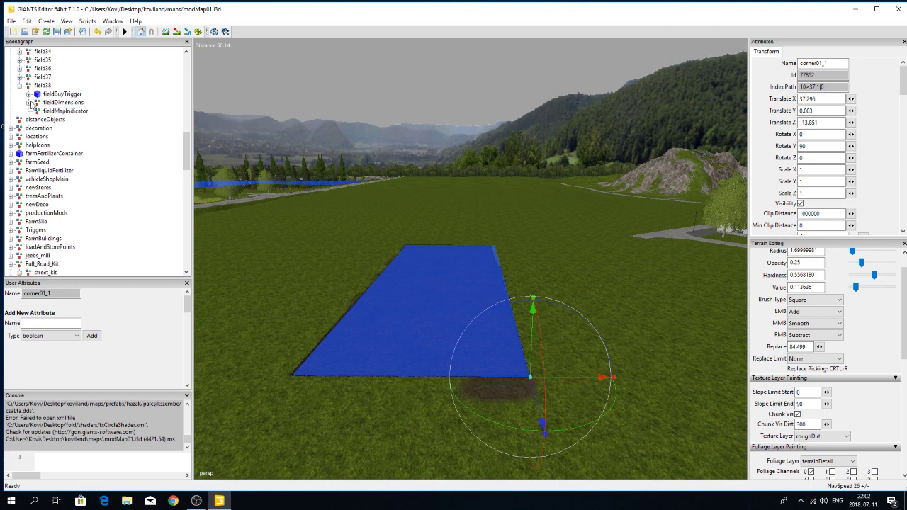
left_click(20, 85)
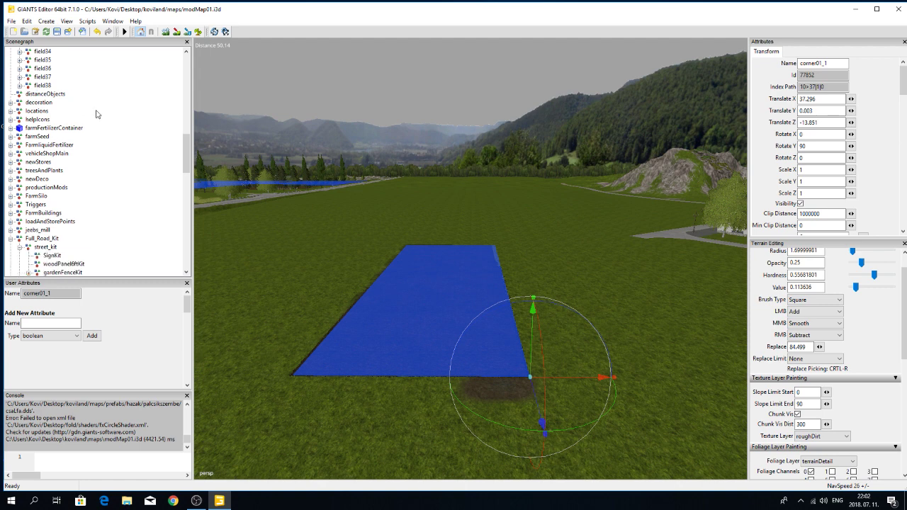
scroll(92, 114, "up", 7)
scroll(92, 113, "up", 8)
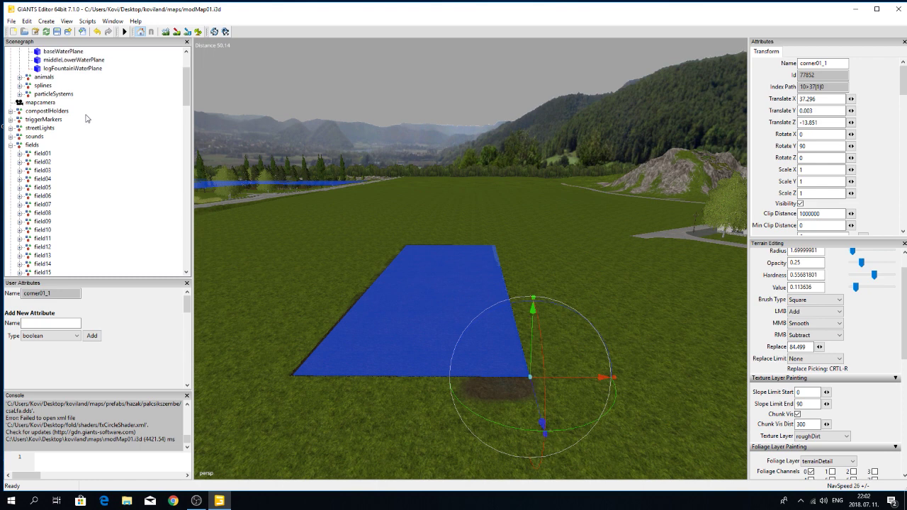
left_click(10, 145)
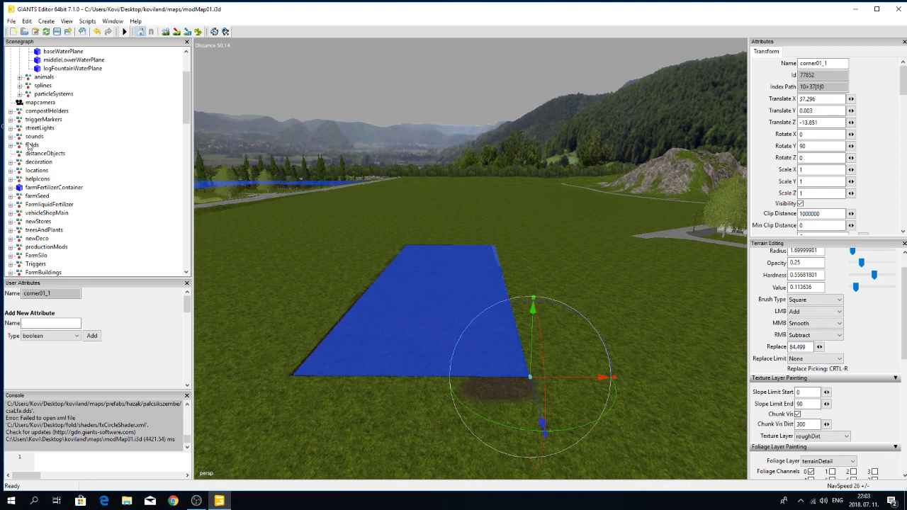
Select the fields group and run the FS17 map script Toggle Render Field Areas to hide the blue field overlays.
left_click(32, 145)
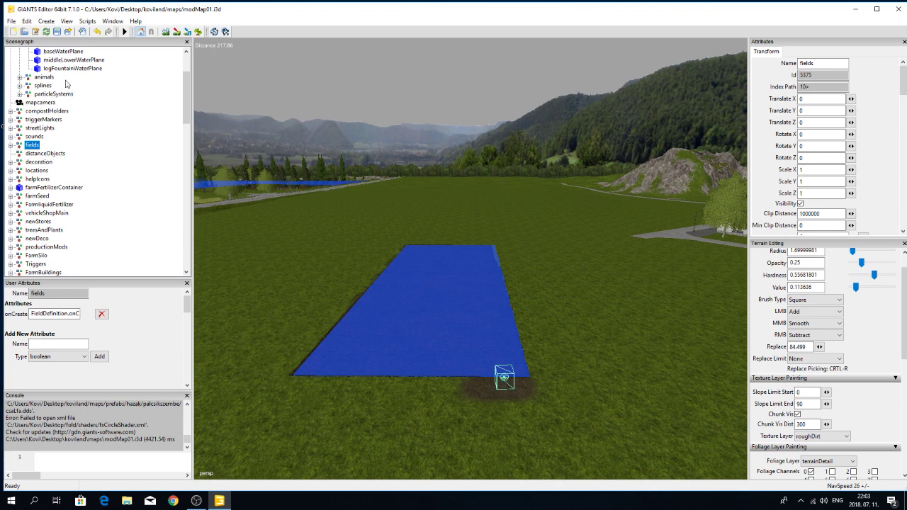
left_click(86, 22)
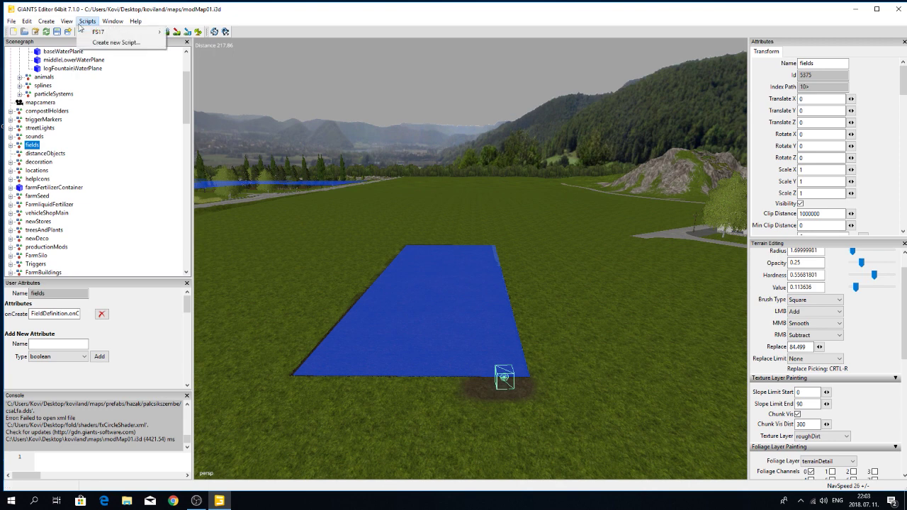
mouse_move(99, 32)
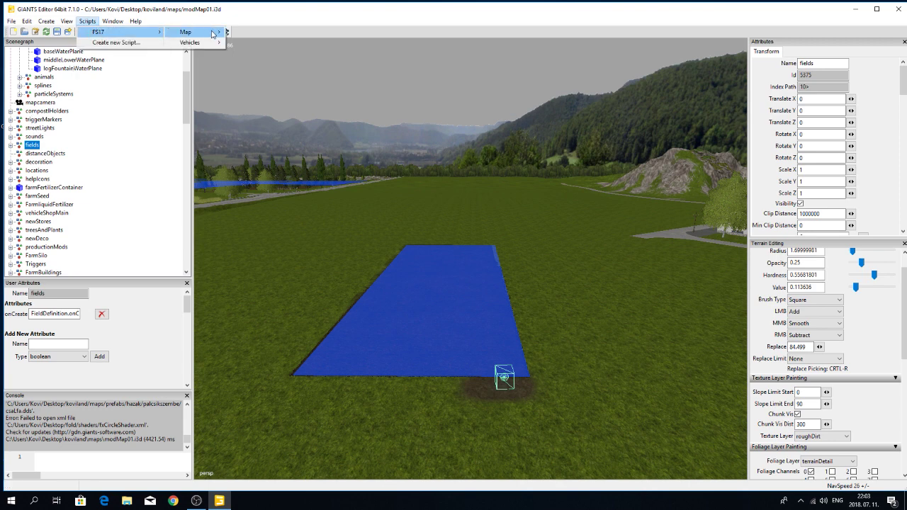
mouse_move(213, 34)
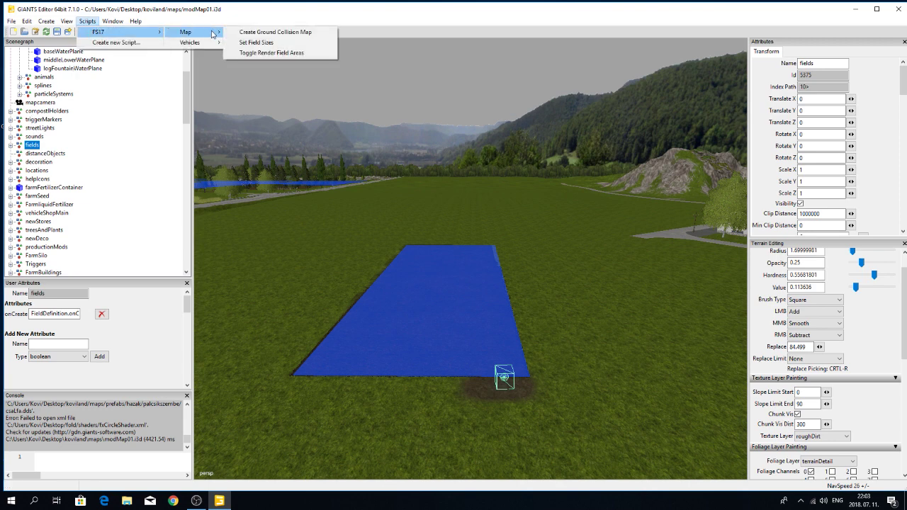
left_click(252, 53)
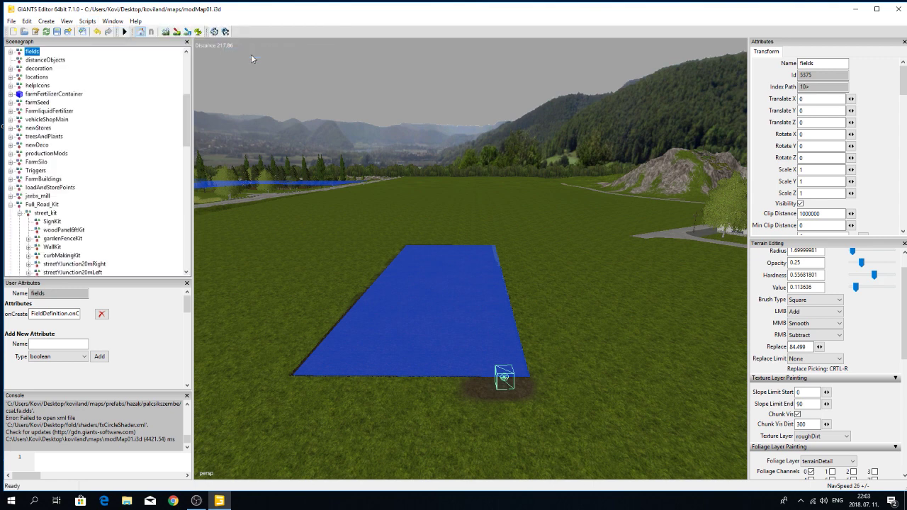
left_click(536, 240)
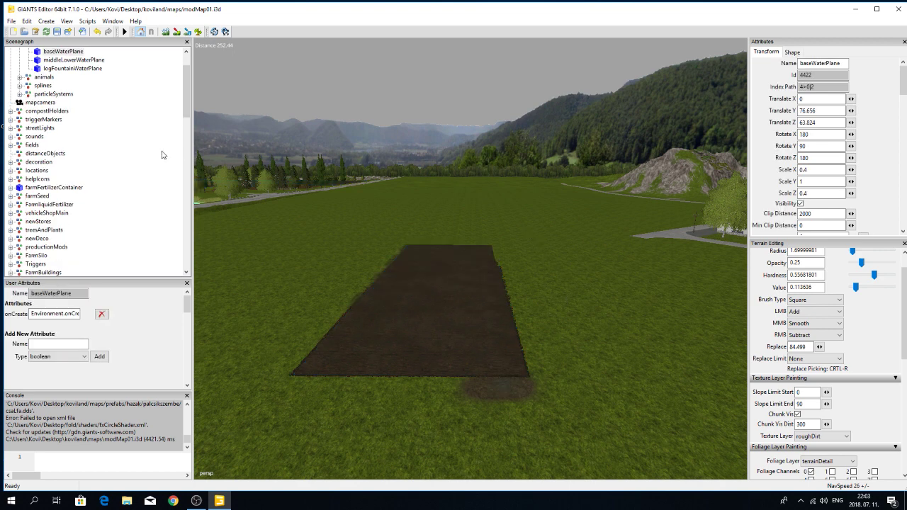
scroll(164, 156, "up", 3)
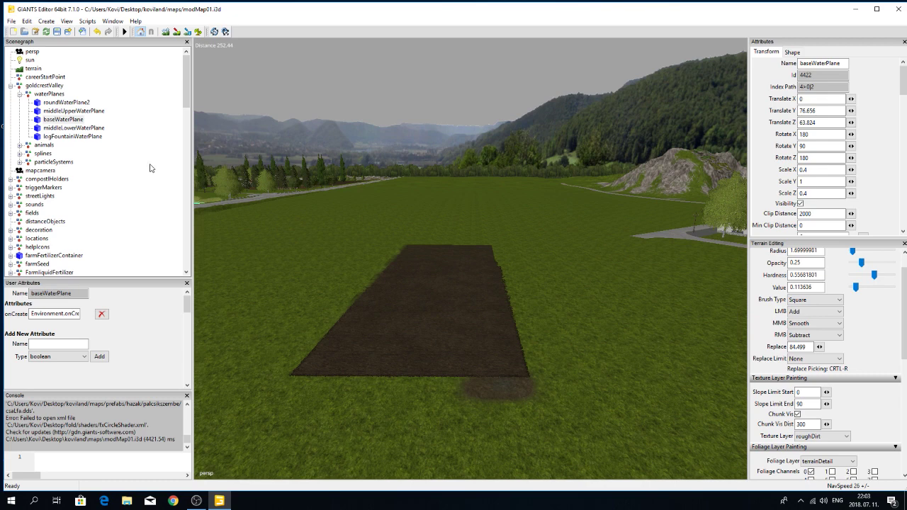
scroll(149, 168, "down", 8)
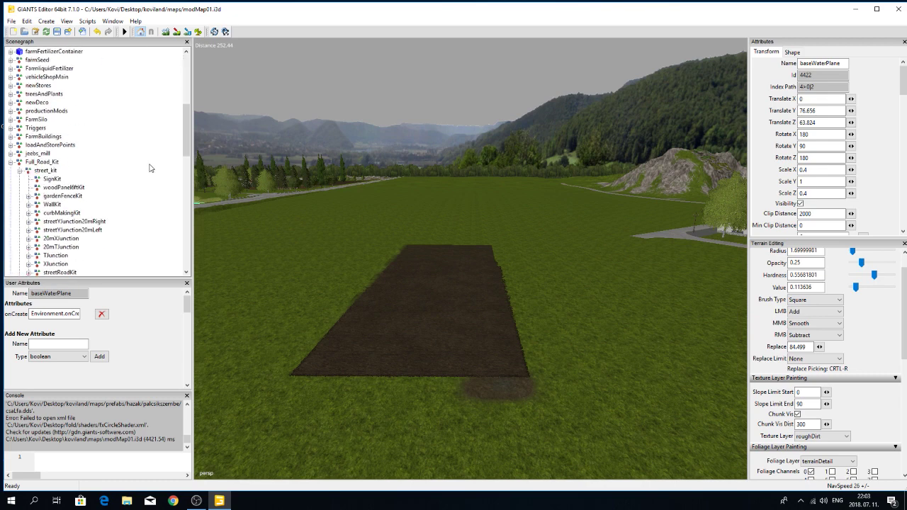
scroll(150, 168, "up", 3)
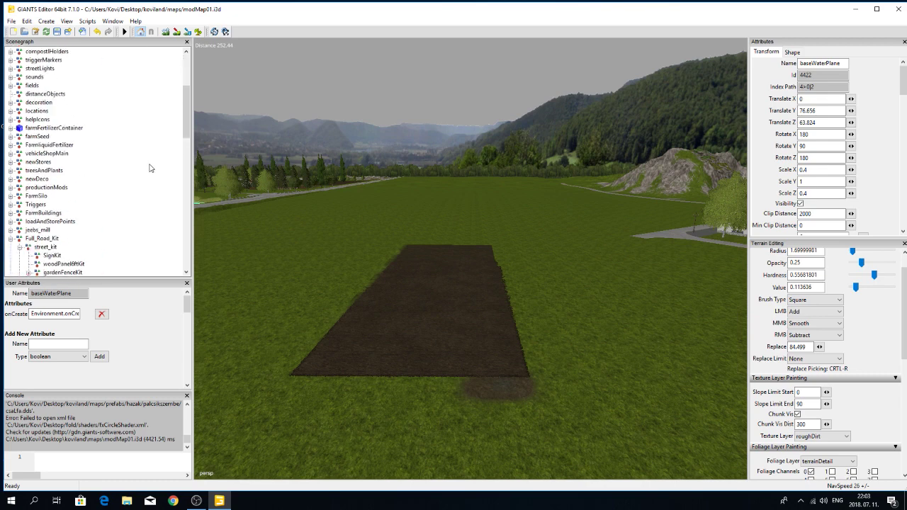
Expand the fields group in the scene hierarchy, clear the baseWaterPlane selection and check the list down to field38.
scroll(150, 168, "up", 2)
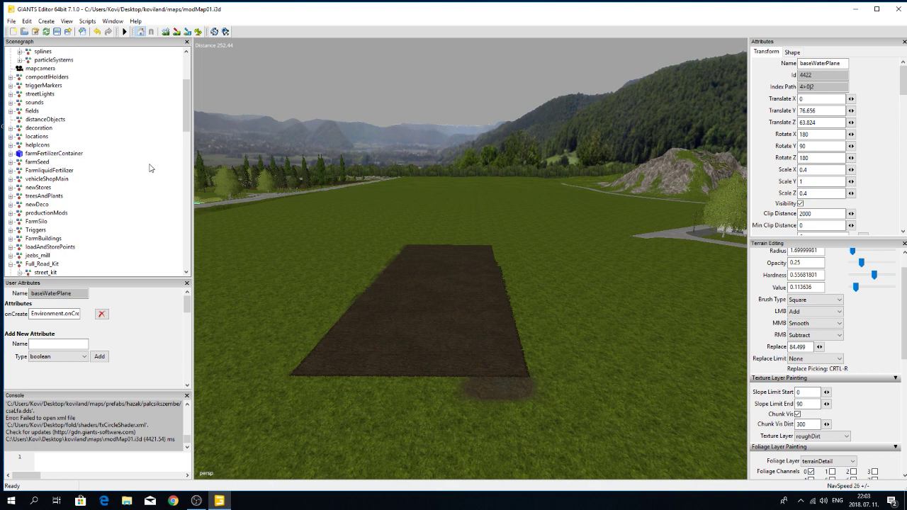
left_click(11, 137)
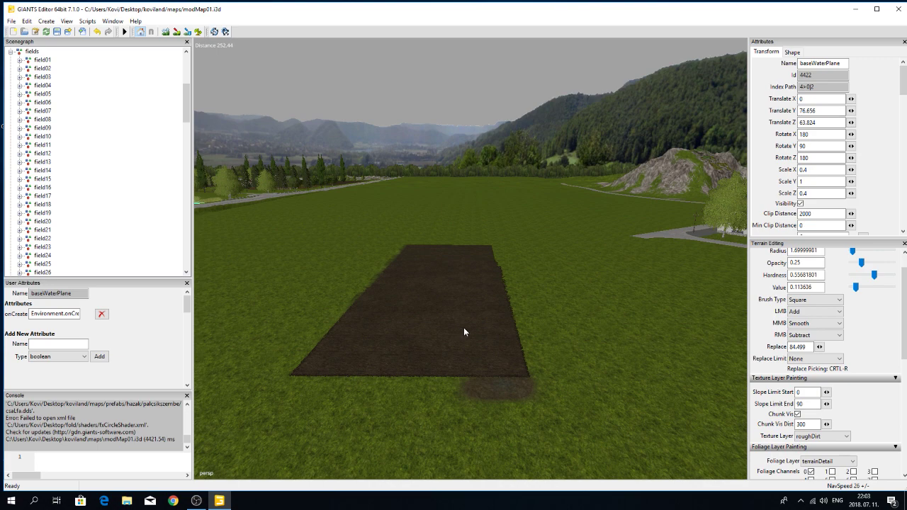
right_click_drag(501, 433, 463, 423)
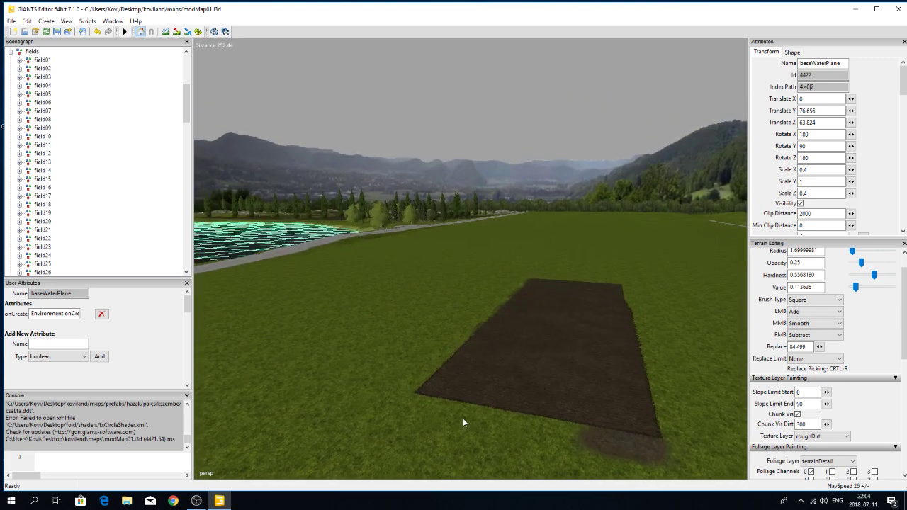
left_click(95, 123)
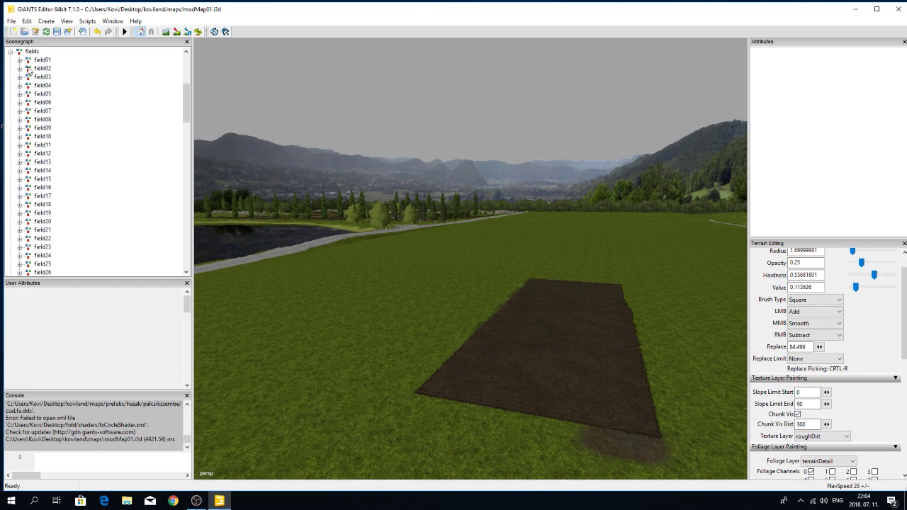
left_click(10, 52)
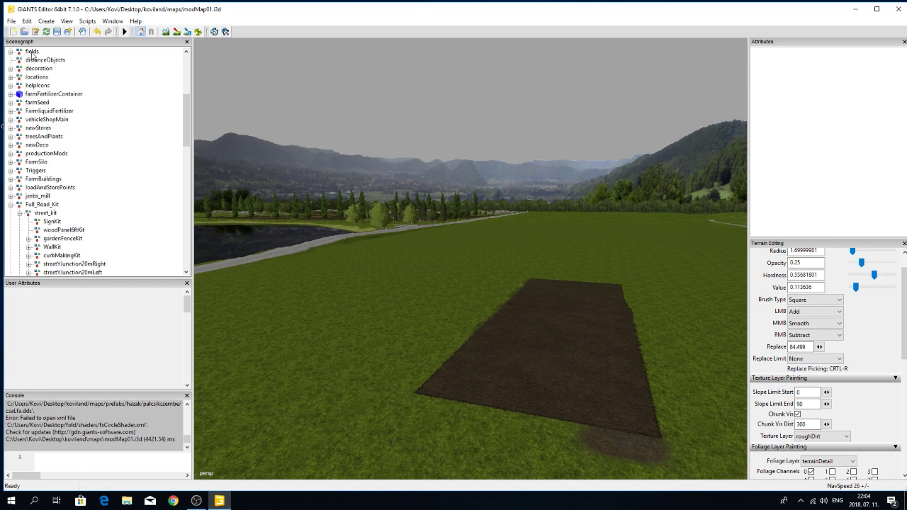
left_click(11, 52)
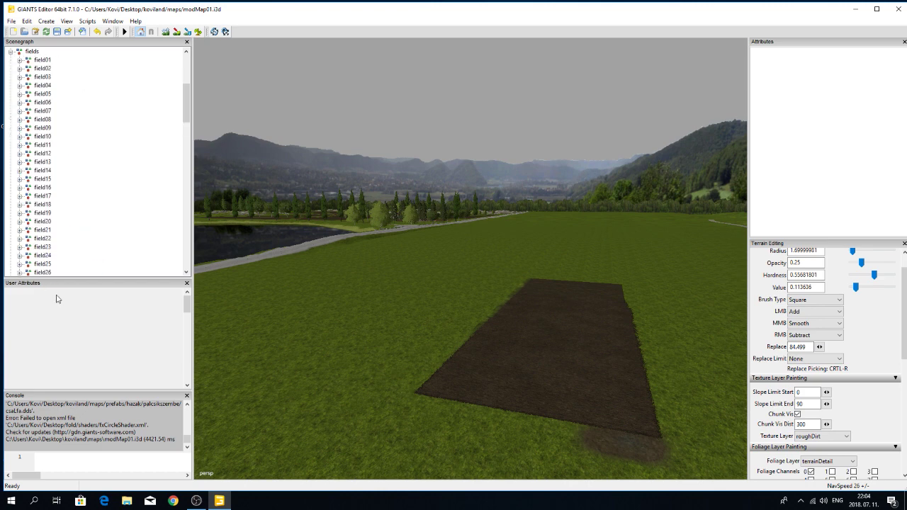
scroll(62, 147, "down", 3)
scroll(34, 239, "down", 4)
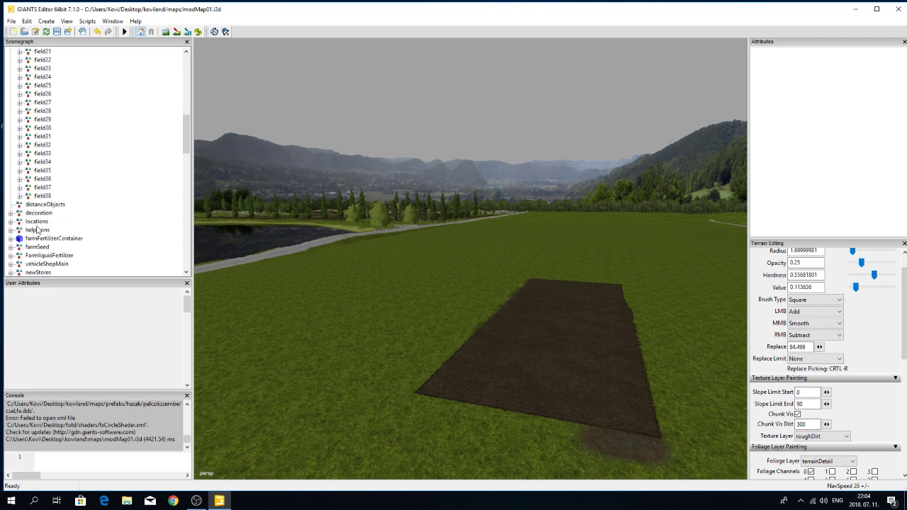
scroll(50, 193, "up", 5)
scroll(50, 193, "up", 4)
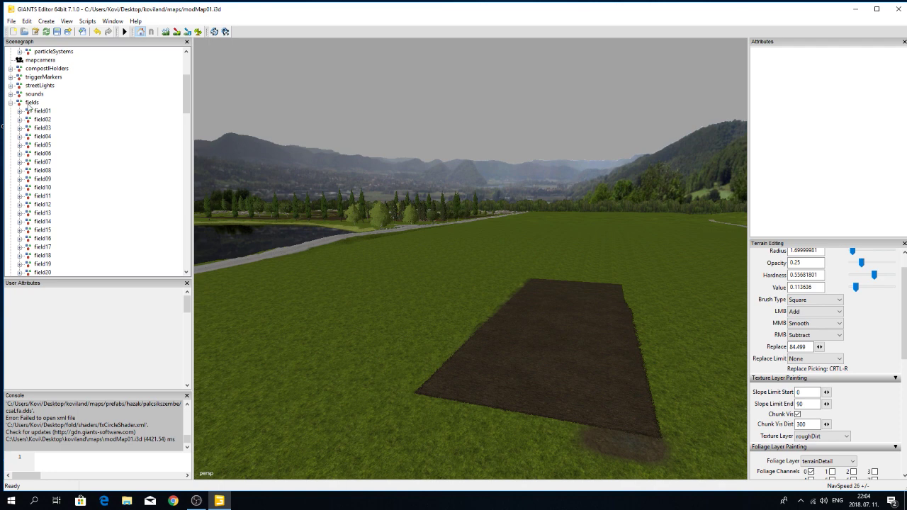
Select the fields group and run the FS17 map script Set Field Sizes.
left_click(31, 103)
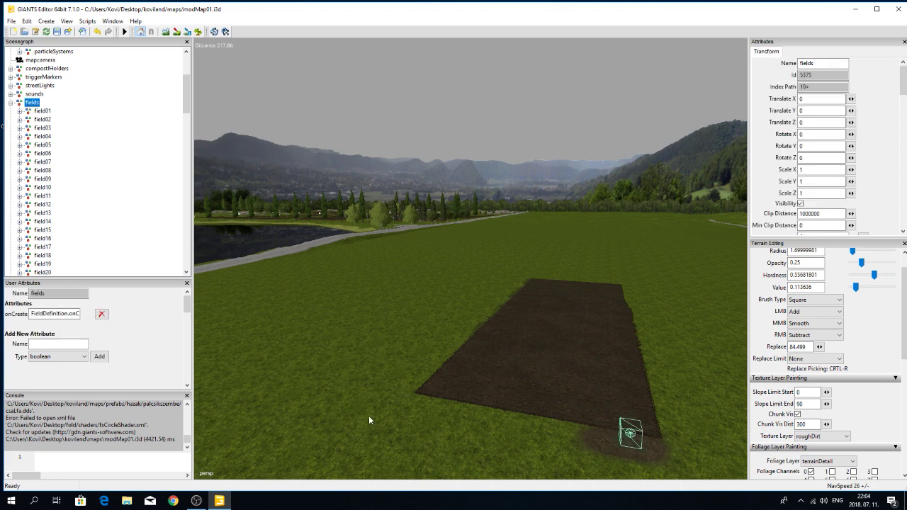
key("f")
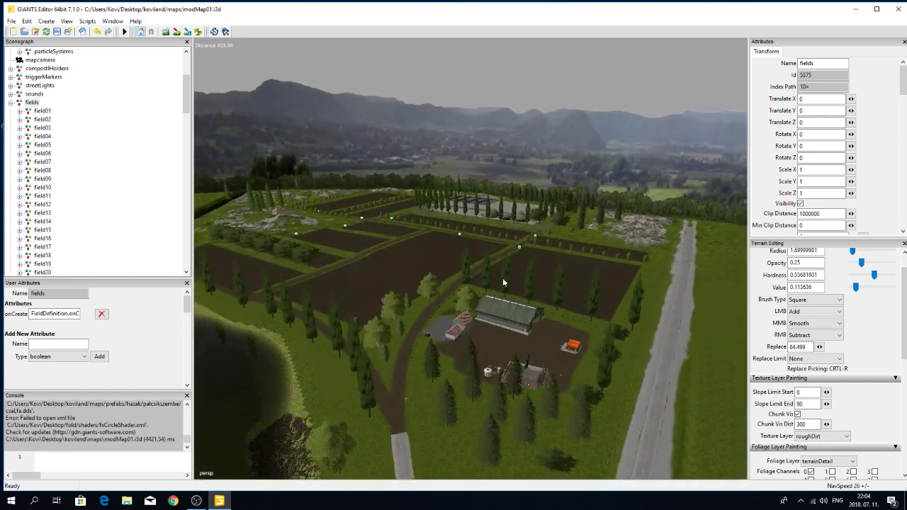
right_click_drag(502, 278, 481, 251)
right_click_drag(644, 257, 419, 249)
right_click_drag(518, 231, 360, 224)
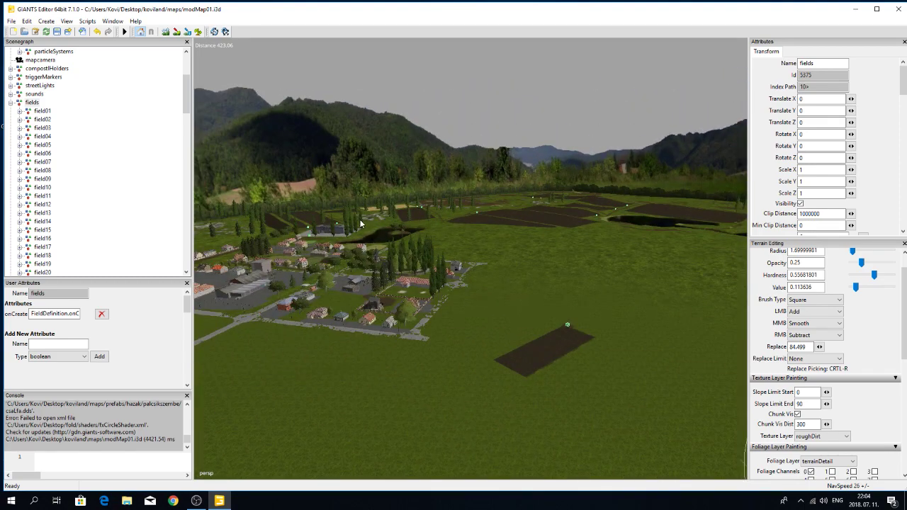
right_click_drag(427, 327, 501, 388)
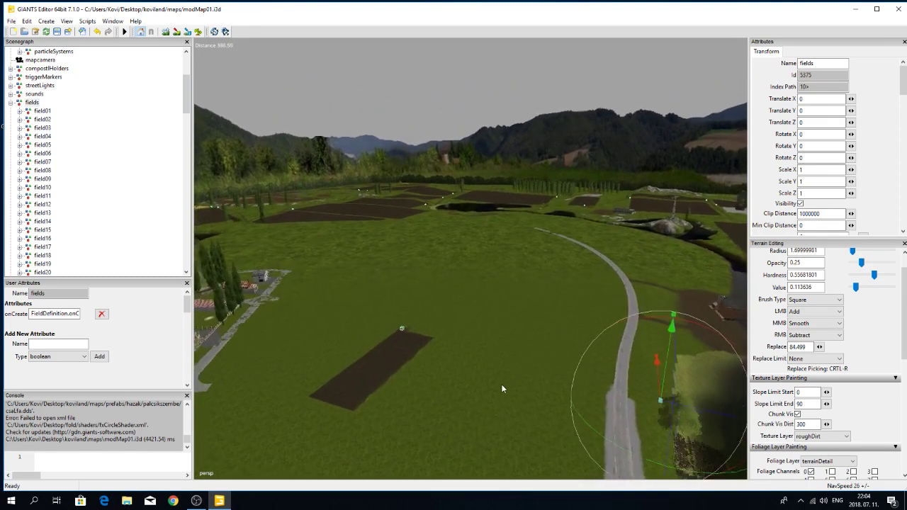
key("w")
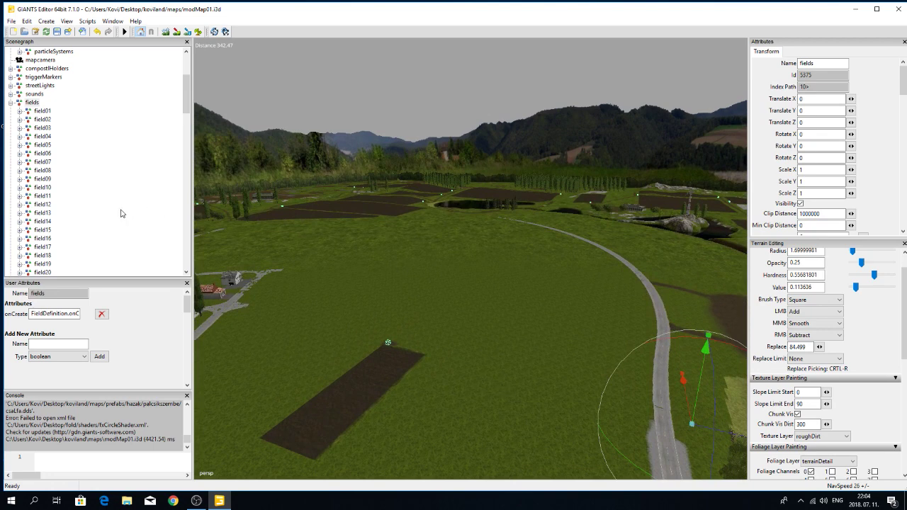
left_click(88, 21)
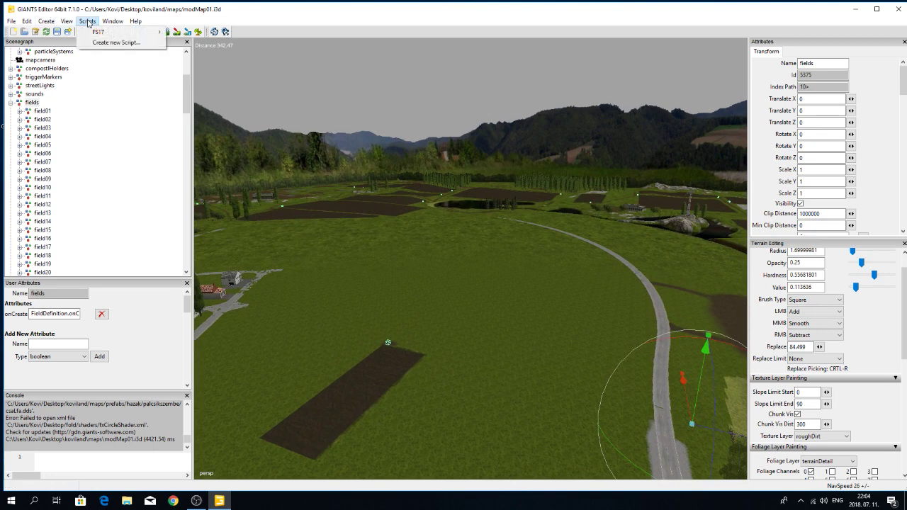
mouse_move(98, 33)
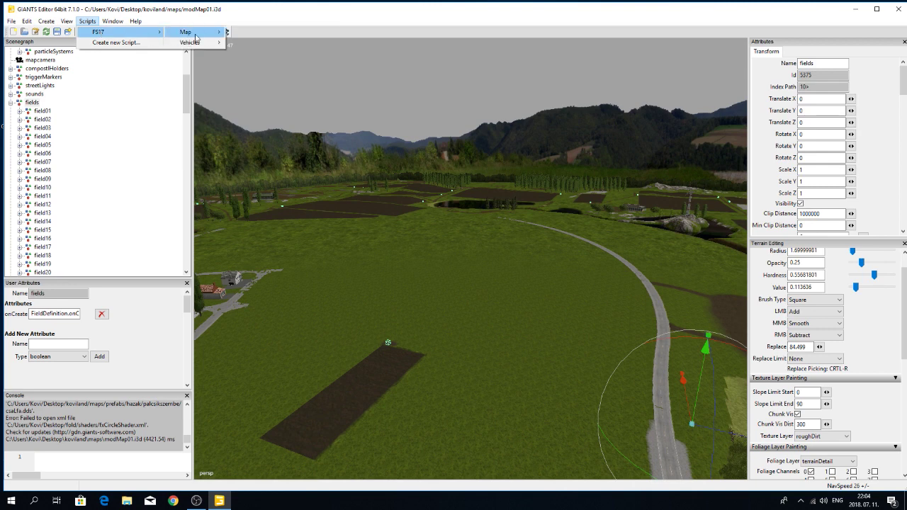
mouse_move(196, 37)
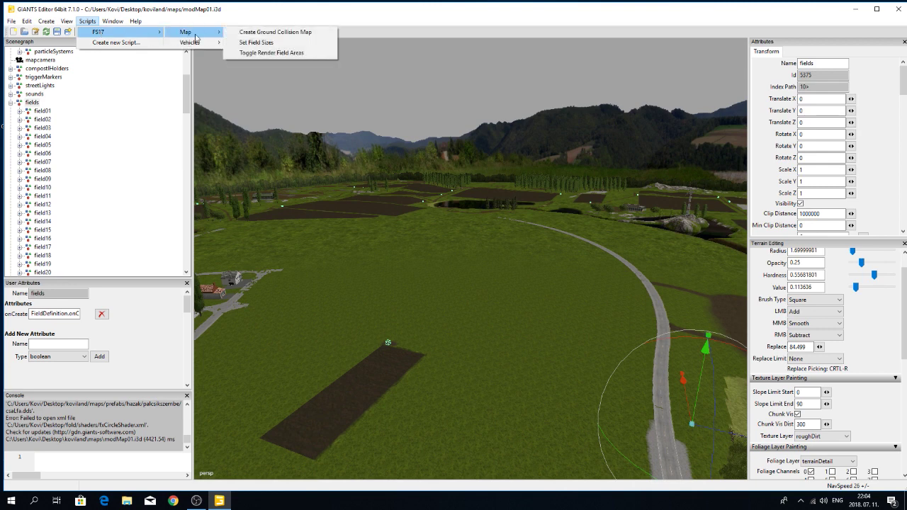
left_click(270, 44)
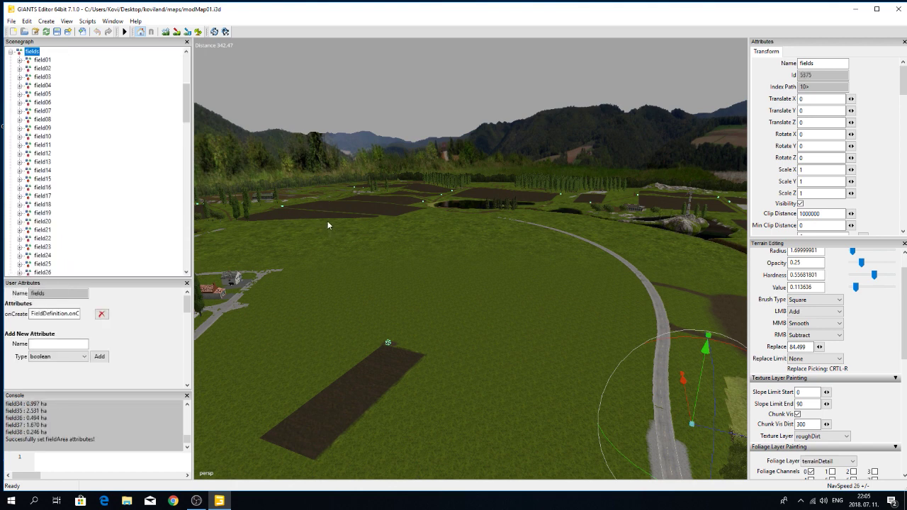
Close the Console and bring it back into the window layout.
key("f")
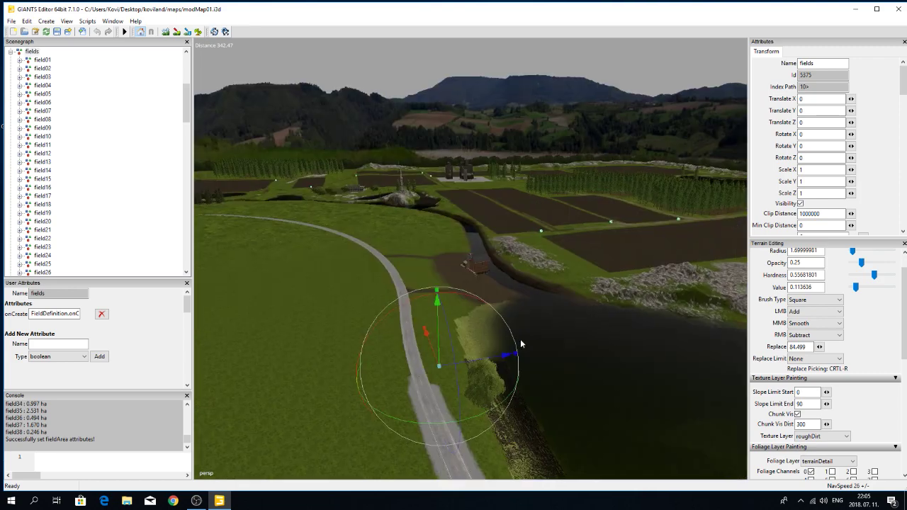
middle_click_drag(527, 341, 451, 359)
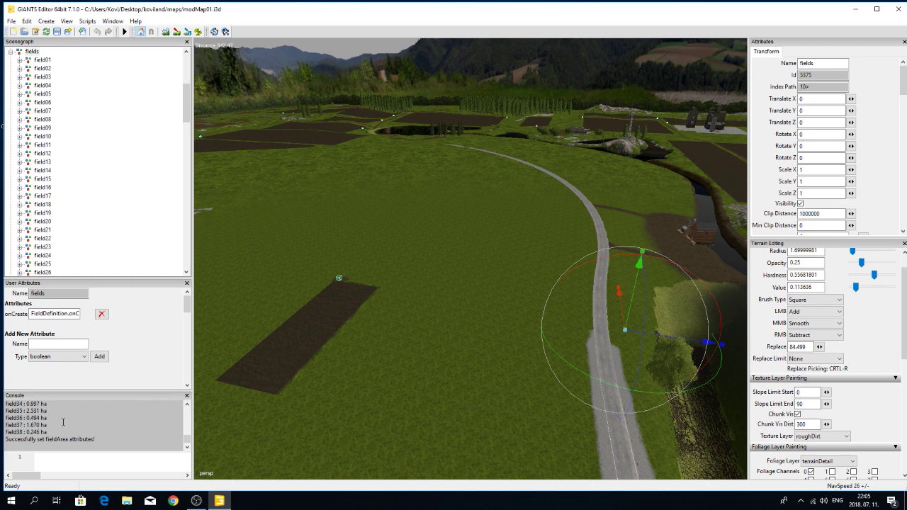
left_click(187, 396)
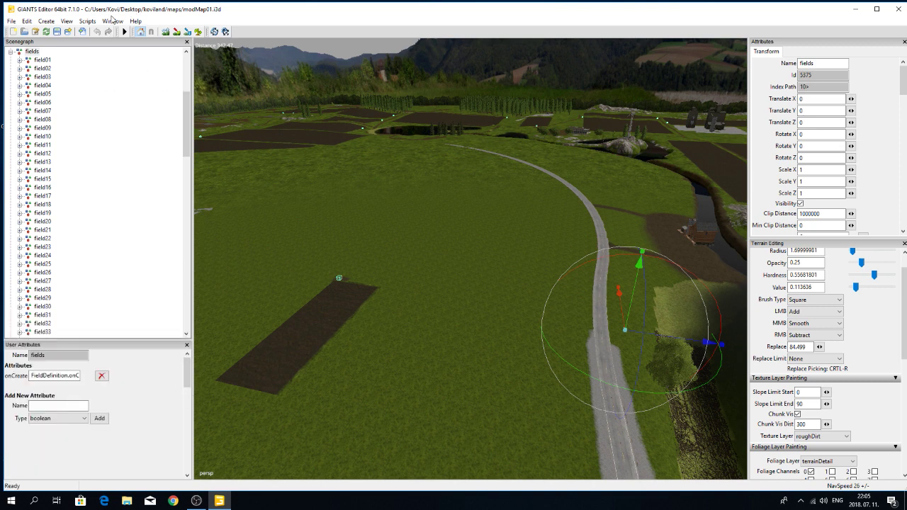
left_click(113, 21)
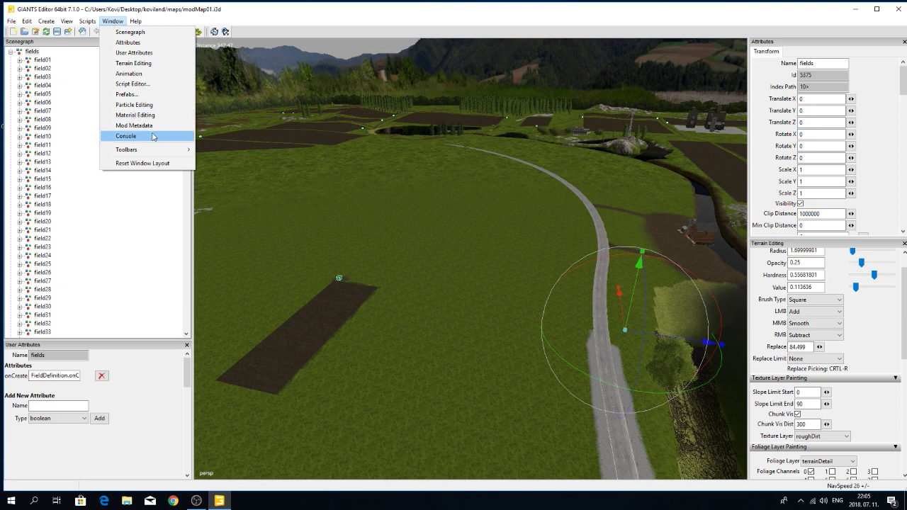
left_click(129, 138)
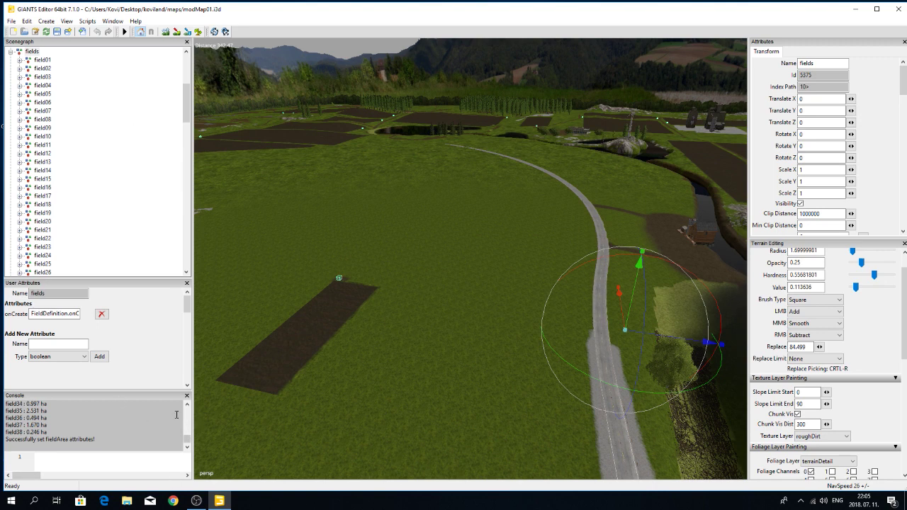
mouse_move(191, 415)
left_mouse_down()
mouse_move(372, 414)
mouse_move(193, 421)
left_mouse_up()
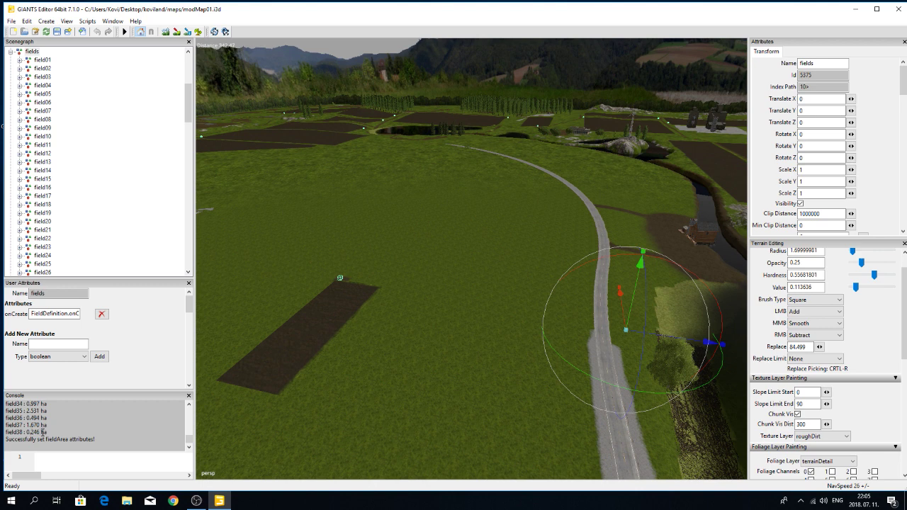
Select field38 in the fields group and set its fieldArea attribute to 0.2.
scroll(97, 127, "down", 4)
scroll(93, 138, "down", 4)
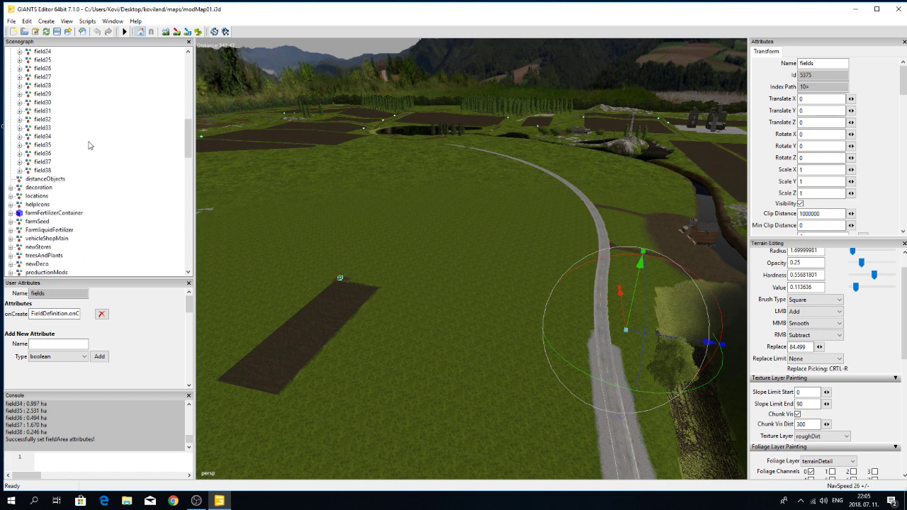
left_click(40, 172)
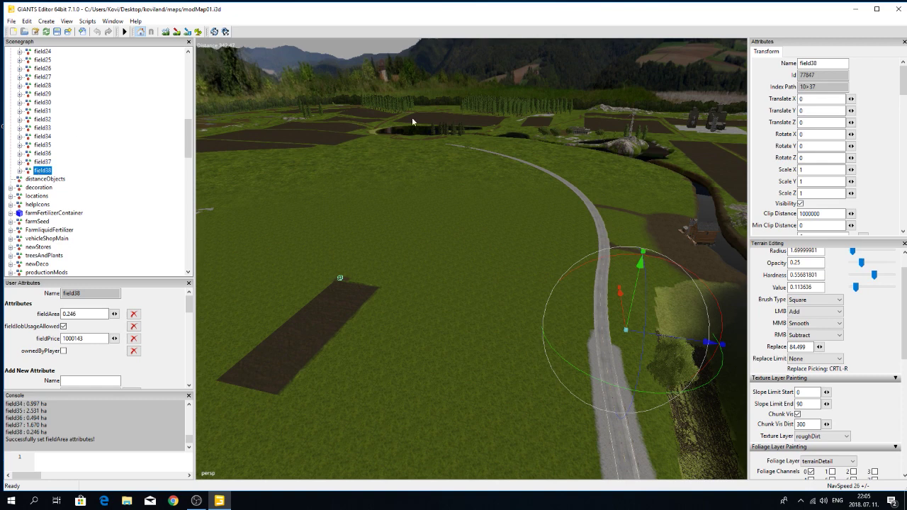
left_click(63, 327)
right_click_drag(375, 380, 364, 397)
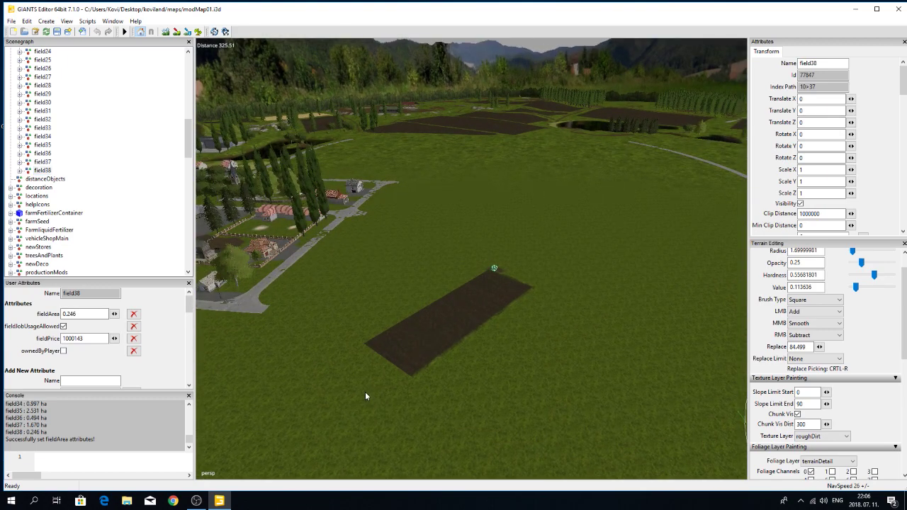
right_click_drag(365, 389, 370, 397)
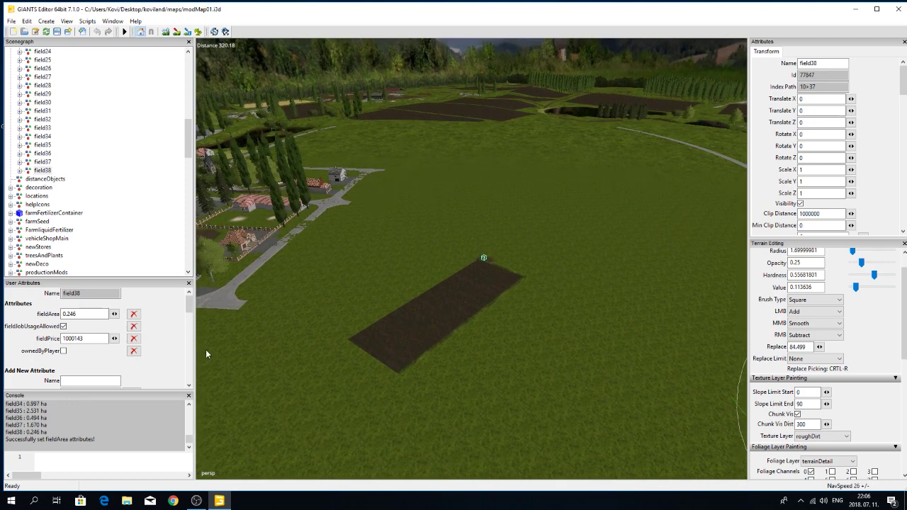
left_click(64, 326)
left_click_drag(76, 314, 71, 314)
key("BackSpace")
left_click(42, 171)
Check field37's user attributes and set field36's fieldArea attribute to 0.4.
left_click(43, 162)
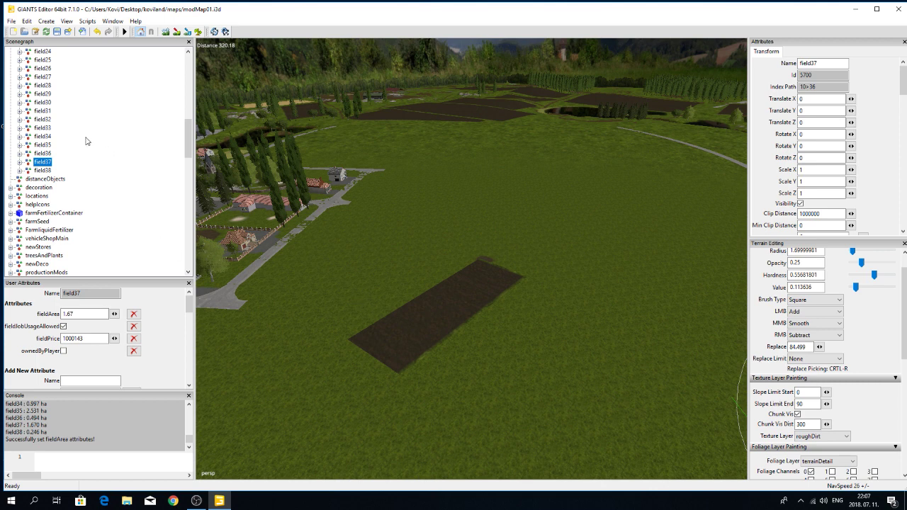
left_click(42, 154)
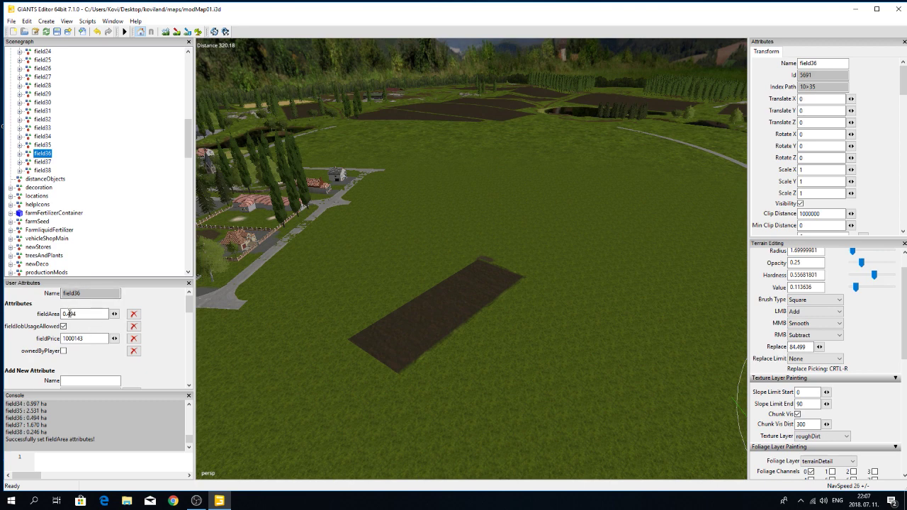
double_click(76, 313)
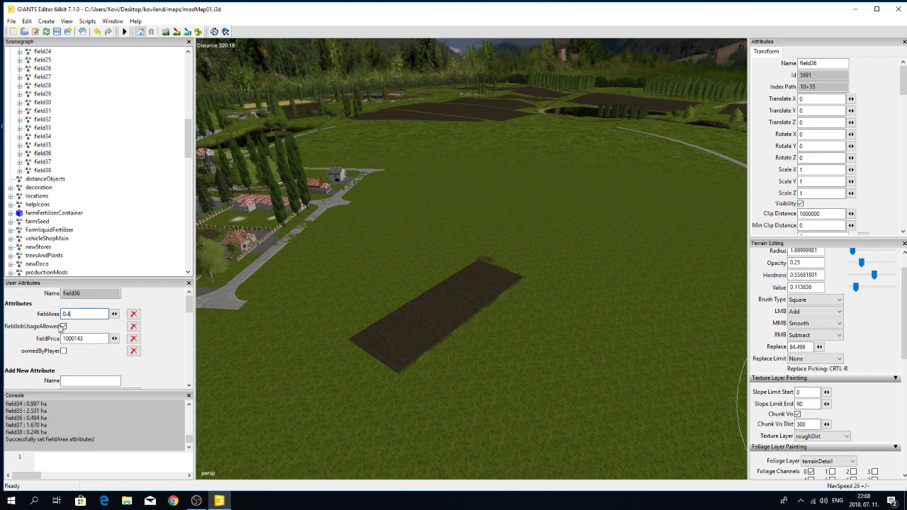
Try to run the FS17 map script Set Field Sizes with only field38 selected.
left_click(42, 171)
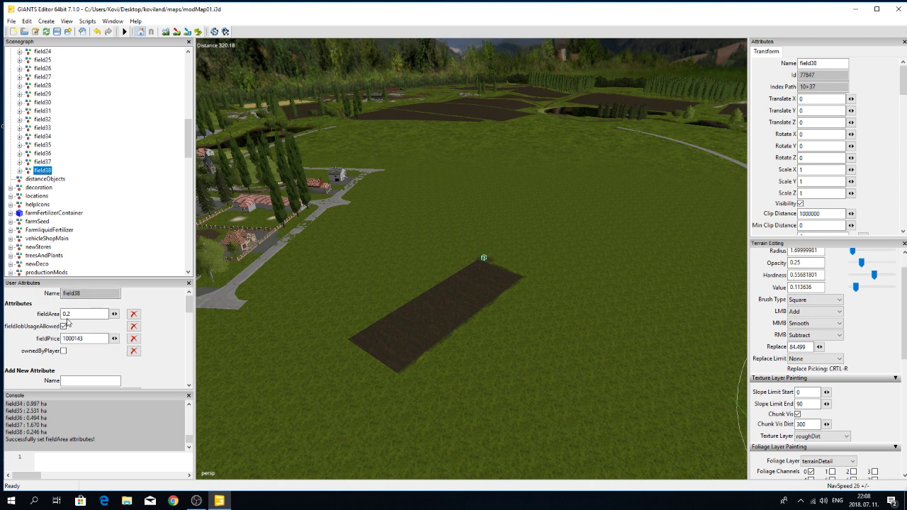
left_click(88, 21)
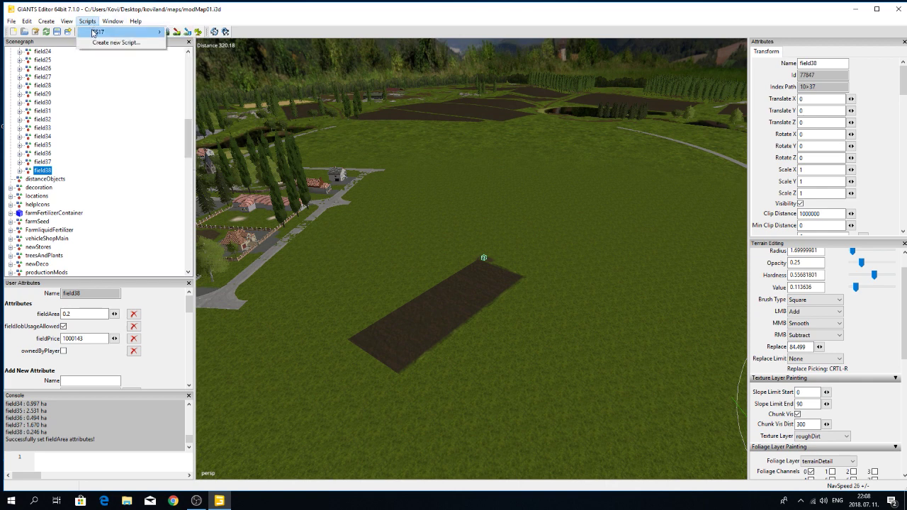
mouse_move(93, 32)
mouse_move(195, 36)
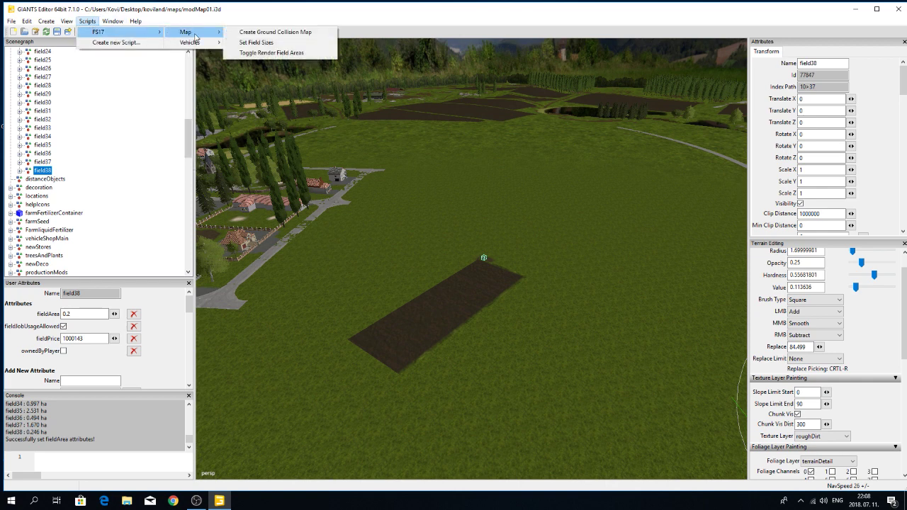
left_click(266, 44)
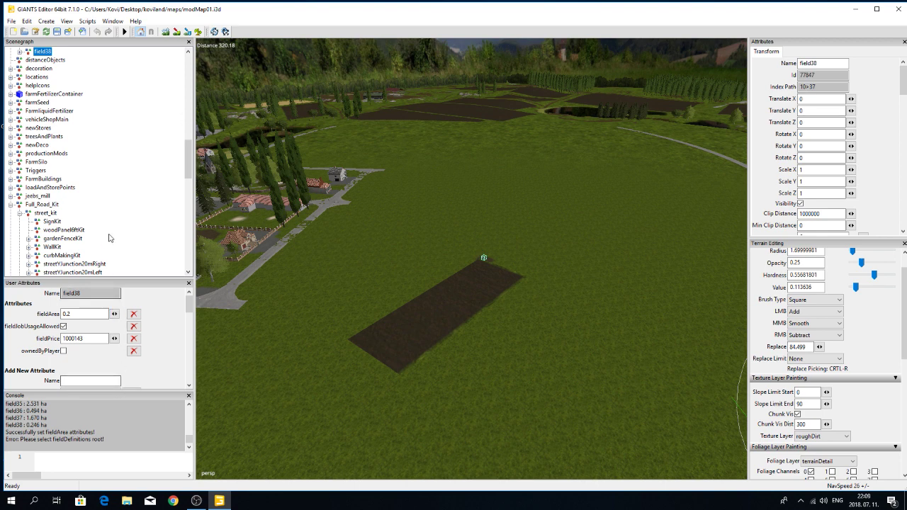
scroll(98, 216, "up", 3)
scroll(98, 216, "up", 5)
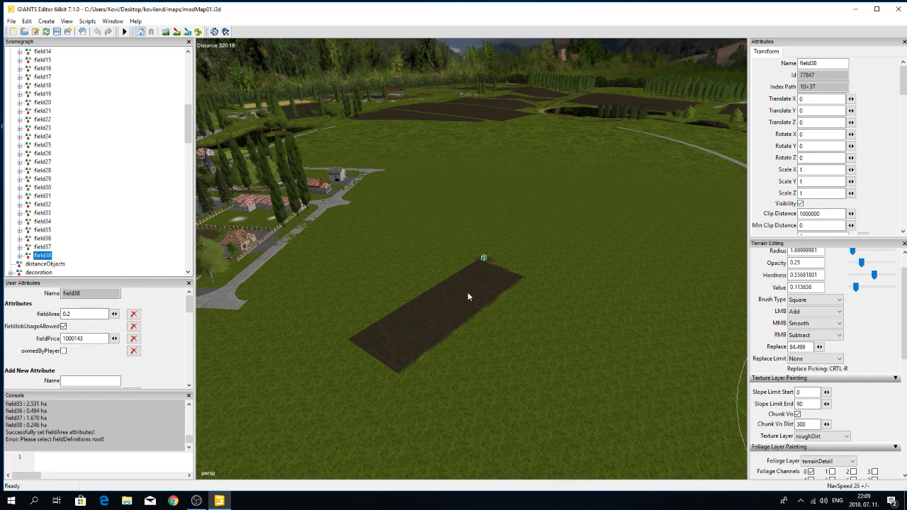
Save modMap01.i3d and close the editor, saving the remaining changes to the map.
scroll(99, 171, "up", 3)
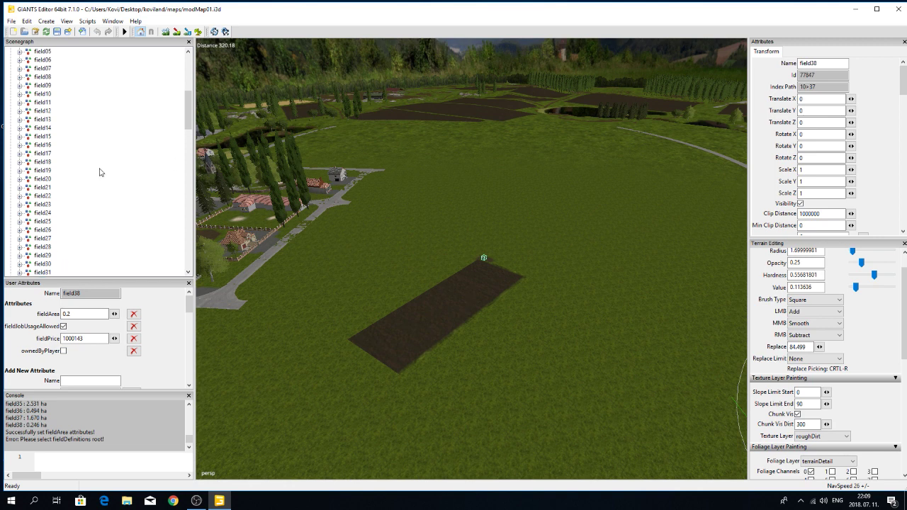
scroll(99, 171, "up", 2)
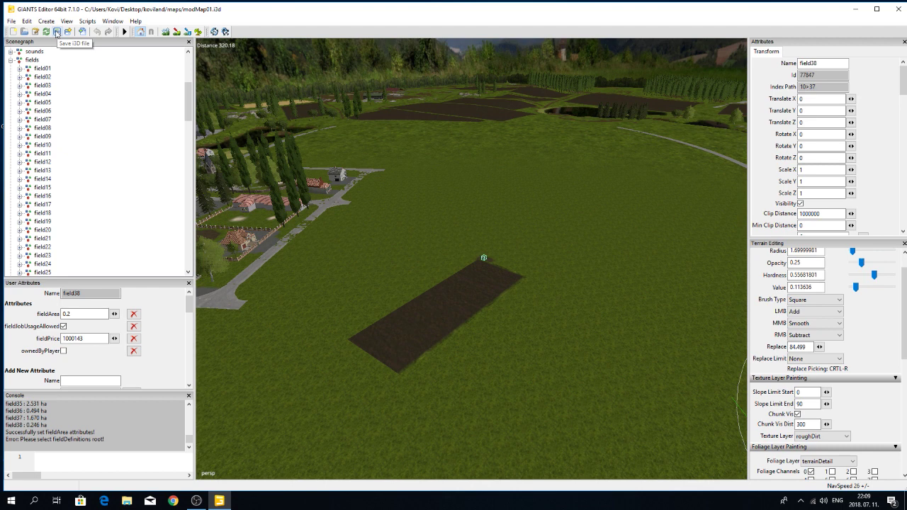
left_click(57, 33)
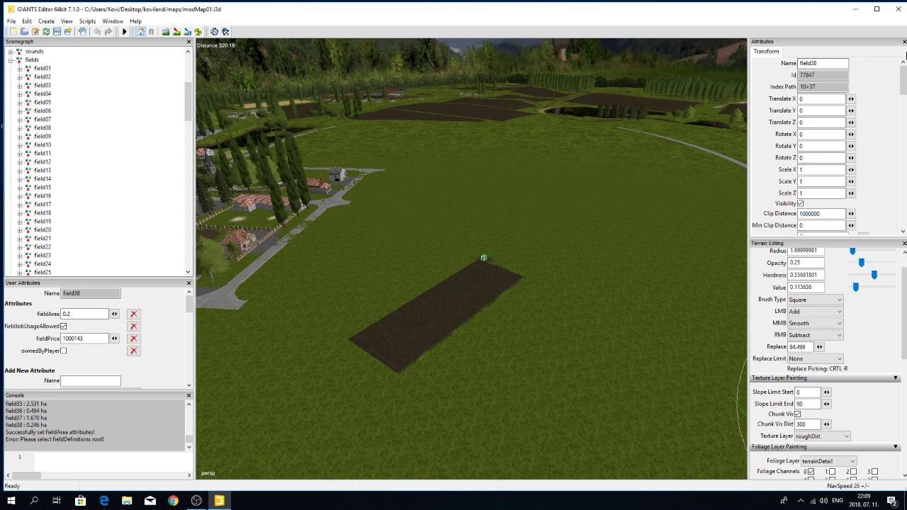
left_click(899, 10)
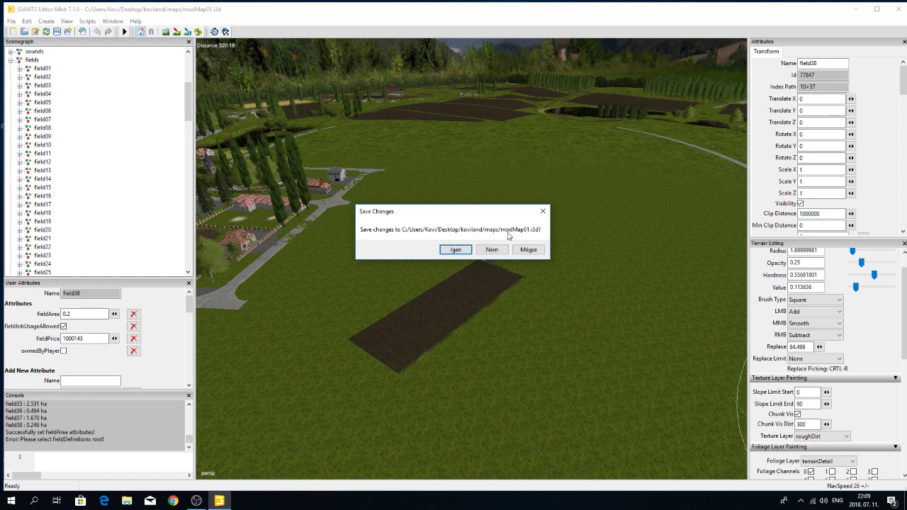
left_click(455, 250)
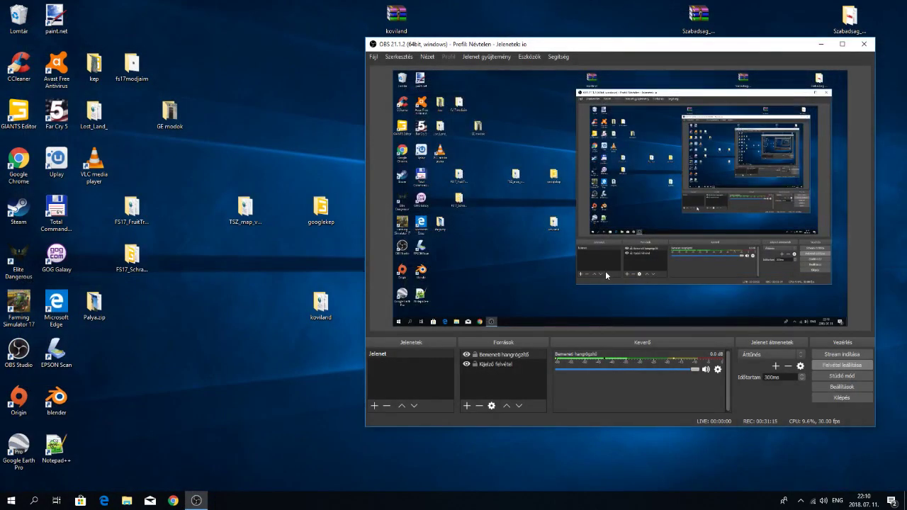
Look through the desktop koviland folder and examine the modMap01 files in its maps subfolder.
double_click(324, 301)
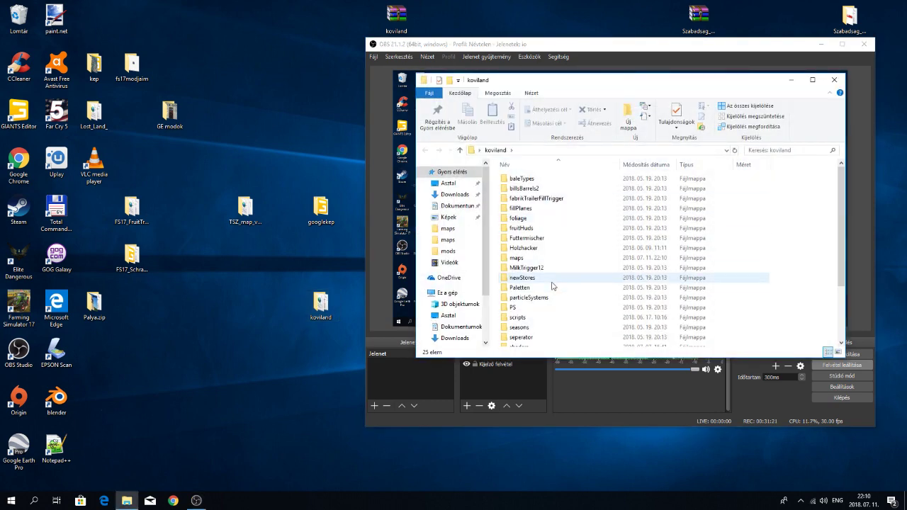
left_click(323, 303)
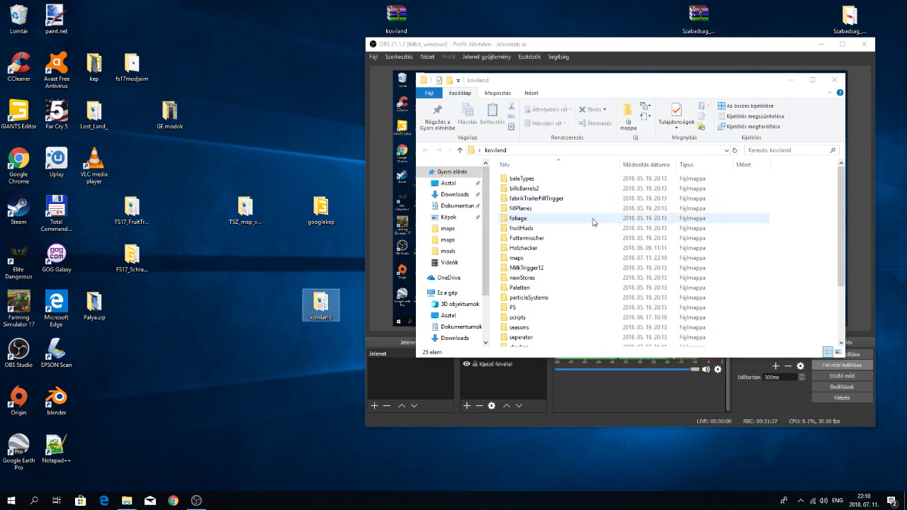
double_click(535, 259)
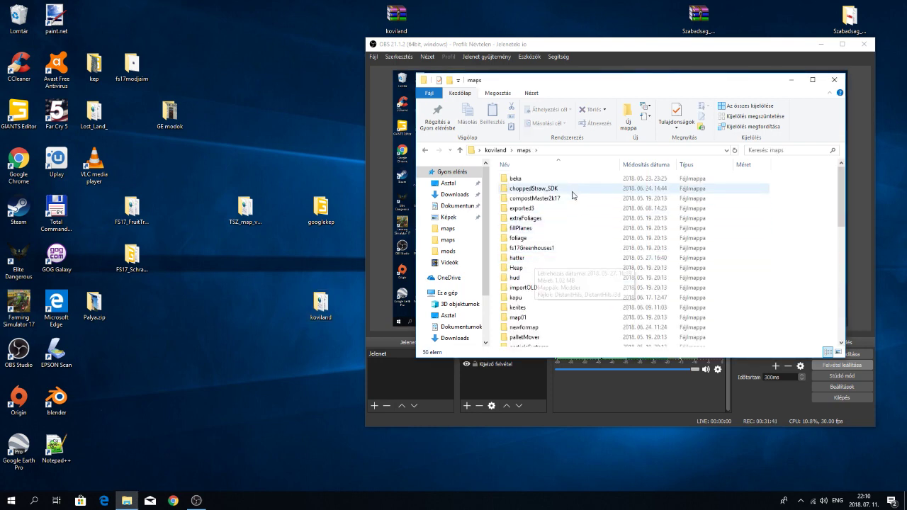
scroll(575, 241, "down", 10)
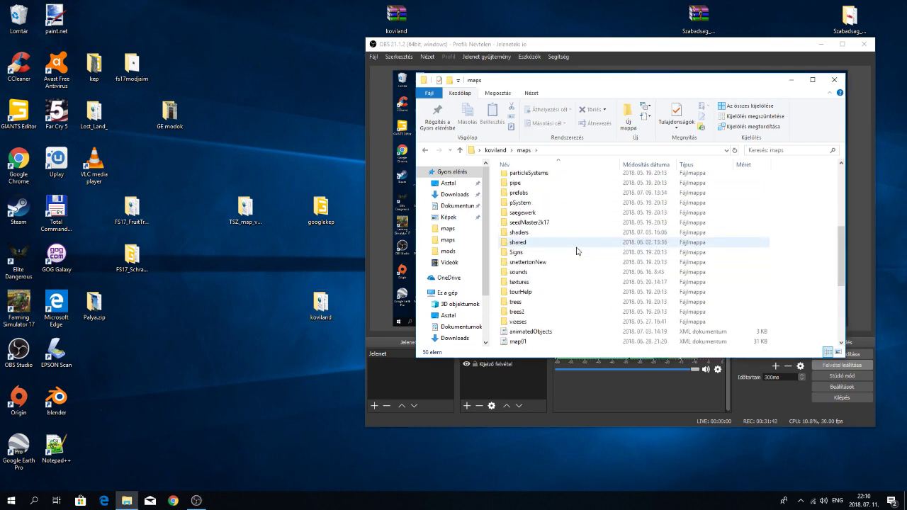
scroll(576, 252, "down", 1)
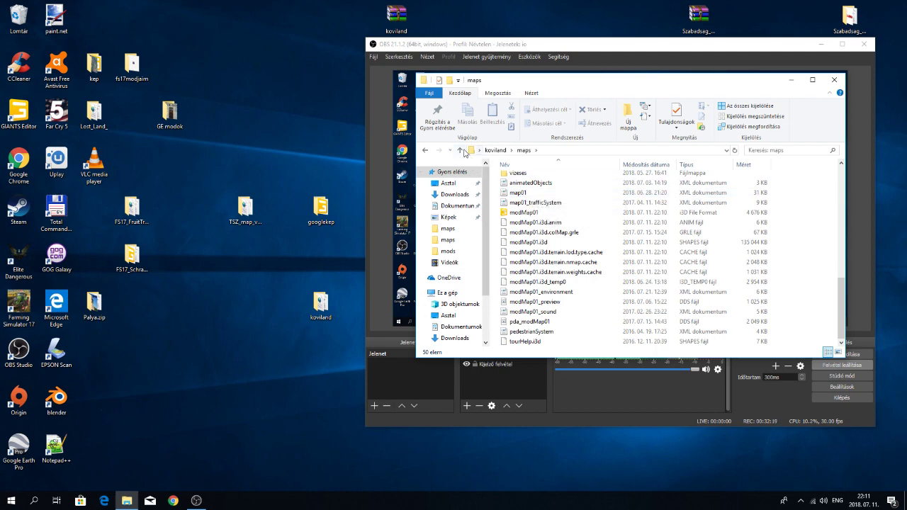
left_click(460, 150)
scroll(577, 251, "down", 3)
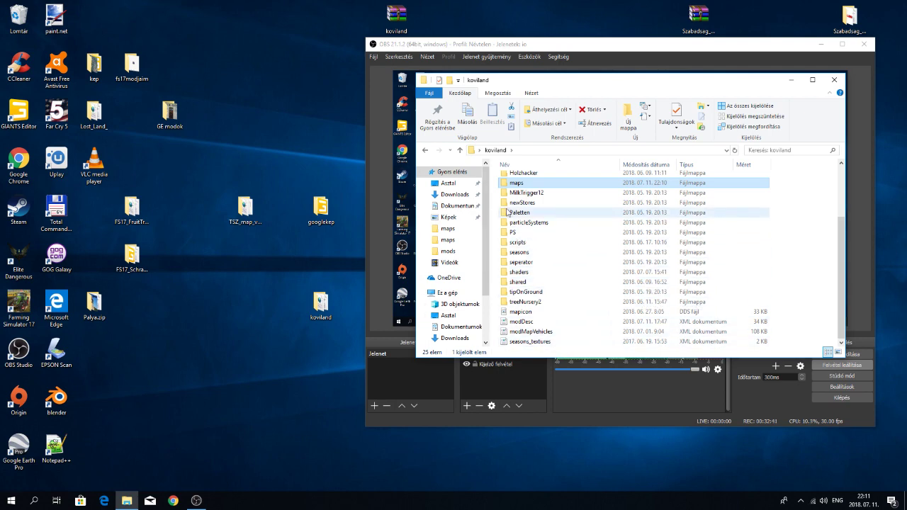
left_click(835, 79)
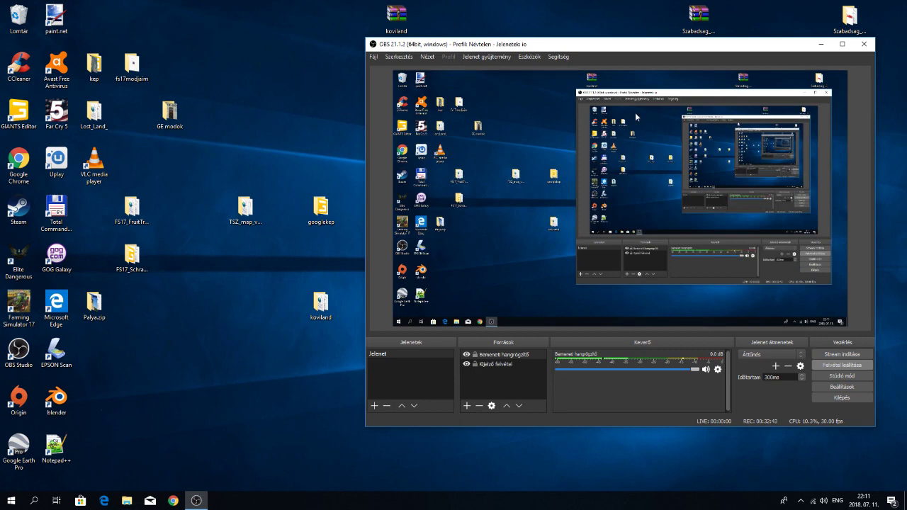
Pack the entire contents of the koviland folder into a ZIP archive named koviland.zip.
double_click(320, 304)
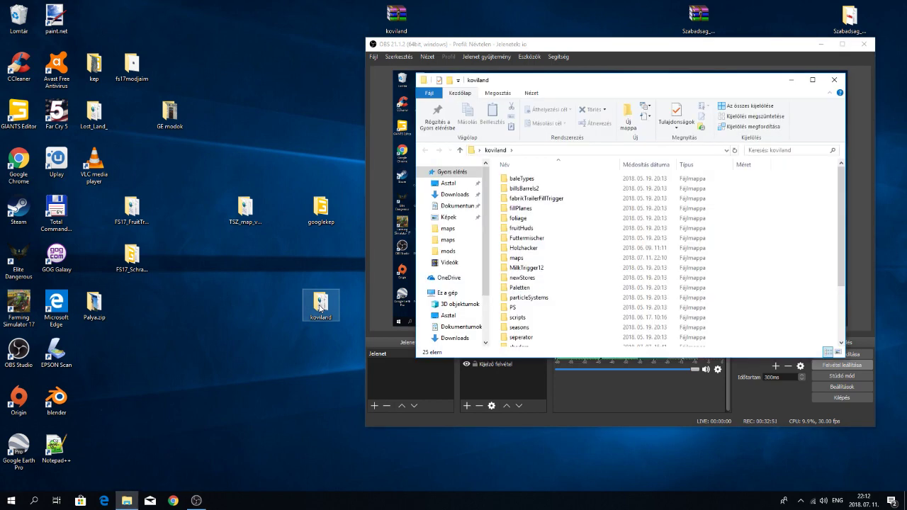
scroll(550, 284, "down", 3)
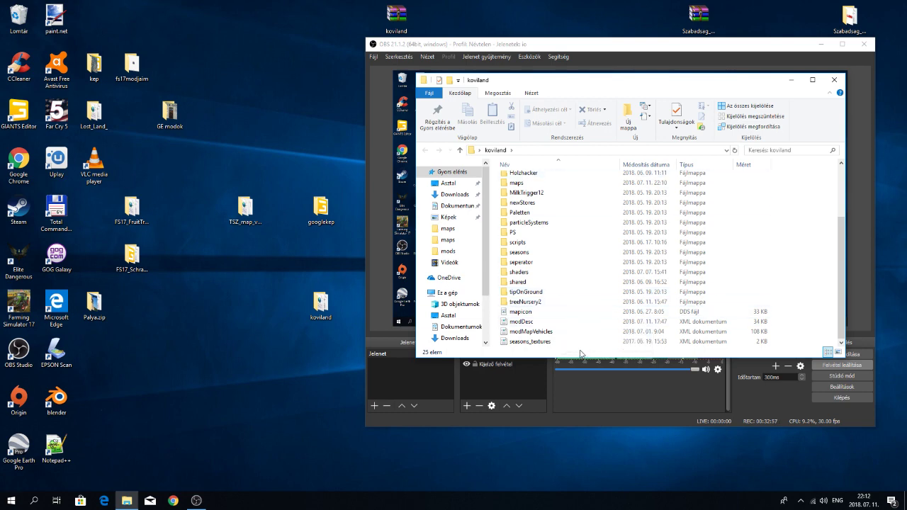
left_click_drag(582, 346, 522, 162)
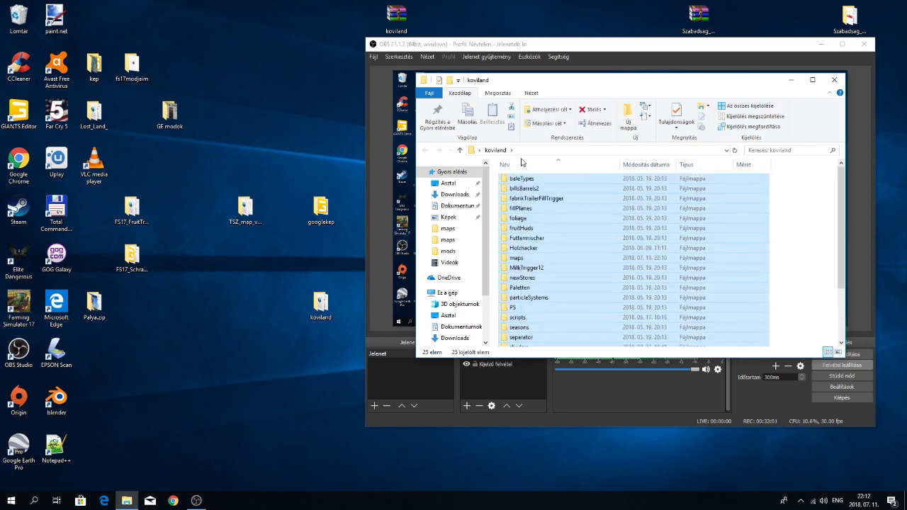
right_click(535, 229)
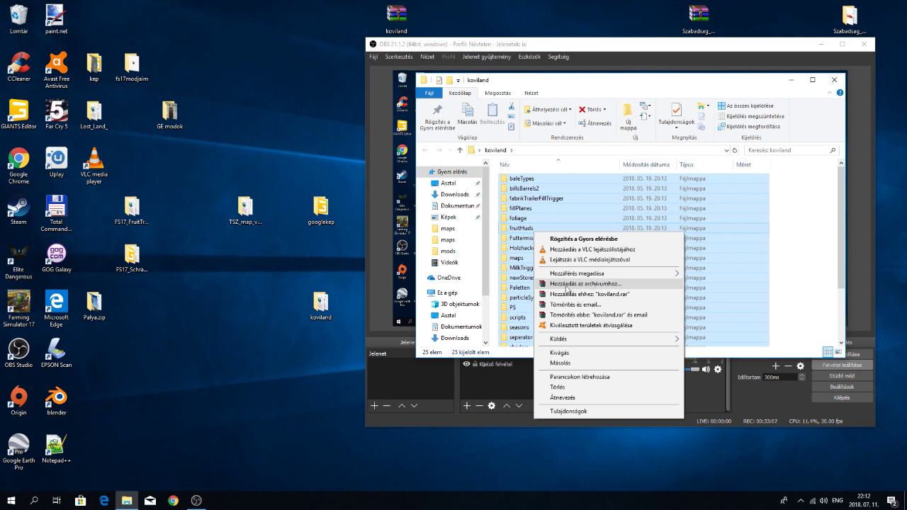
left_click(612, 285)
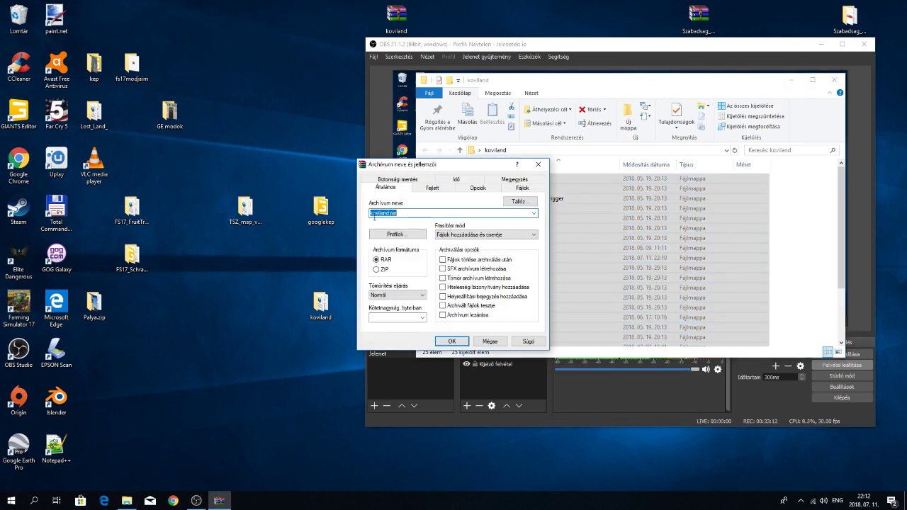
left_click(376, 270)
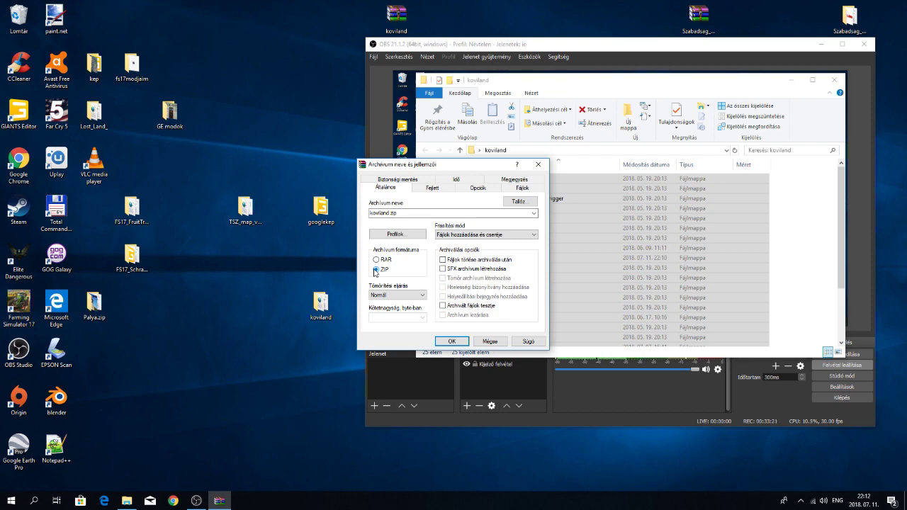
left_click(448, 341)
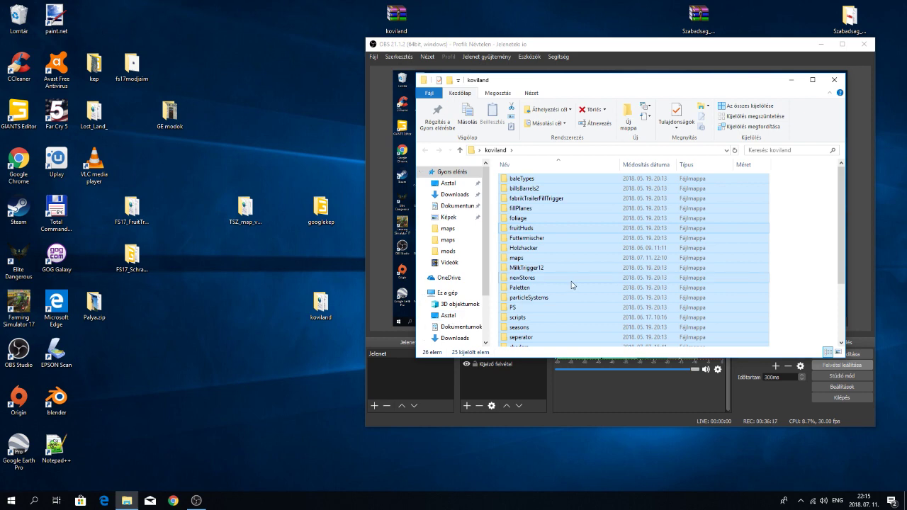
Cut the new koviland ZIP archive and open the FarmingSimulator2017 mods folder under My Games in Documents.
scroll(572, 284, "down", 3)
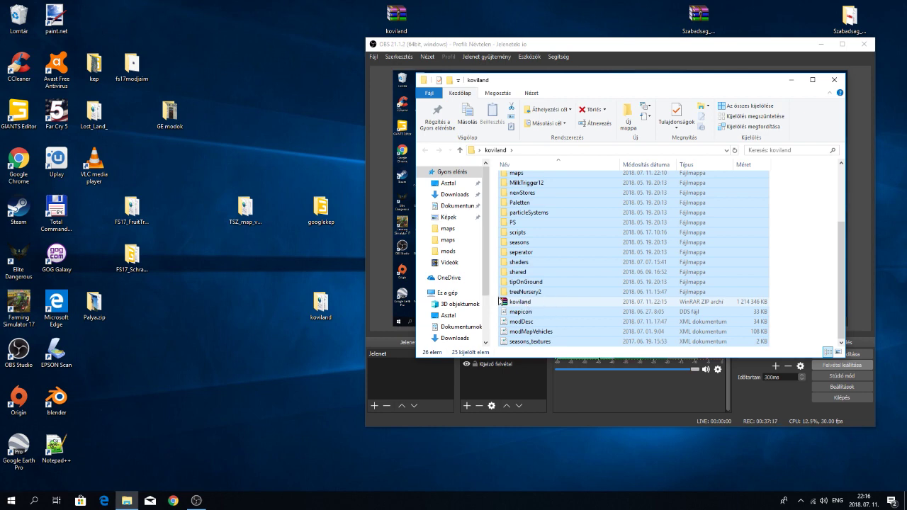
left_click(564, 305)
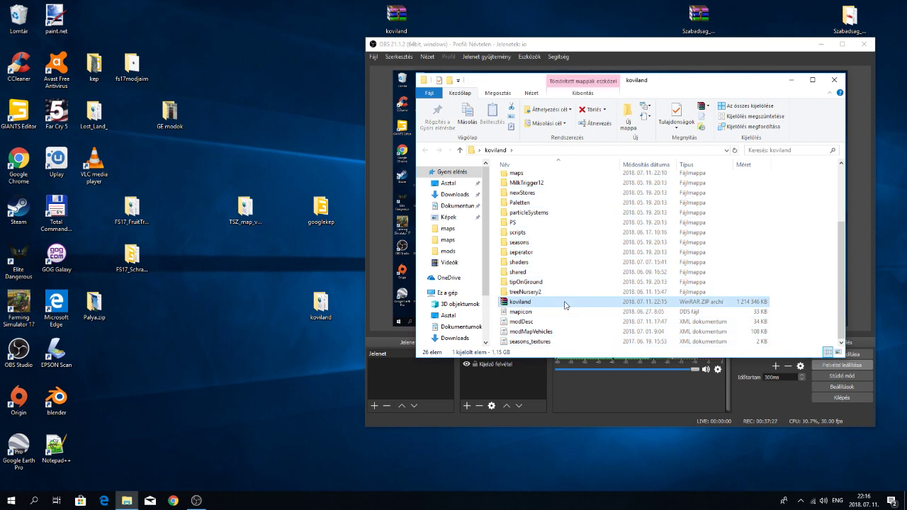
right_click(565, 304)
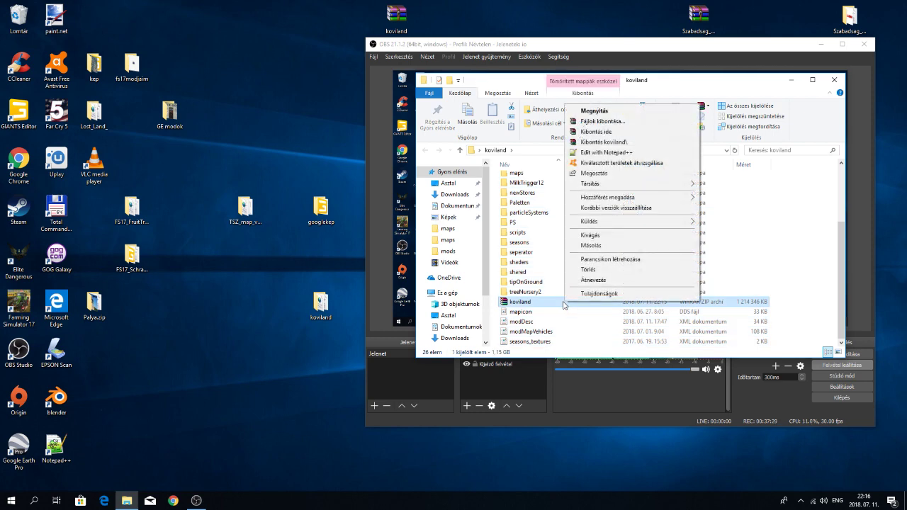
left_click(589, 237)
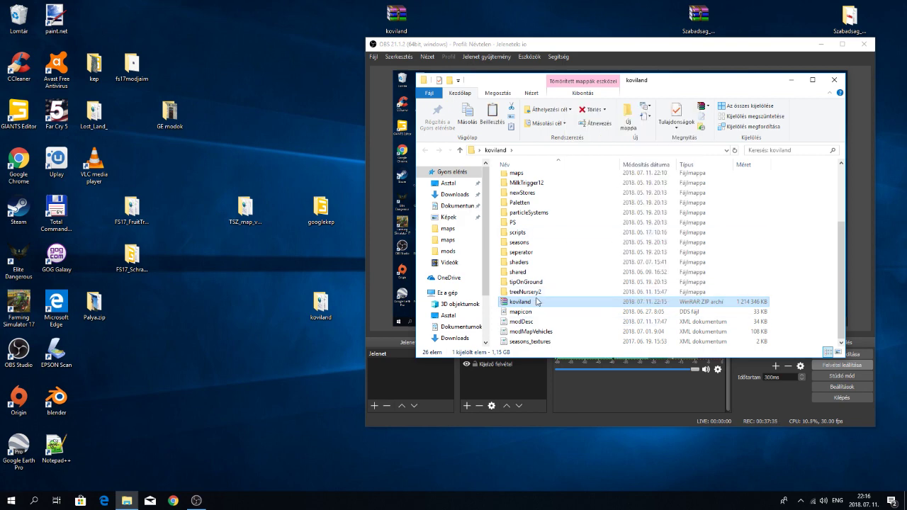
left_click(461, 206)
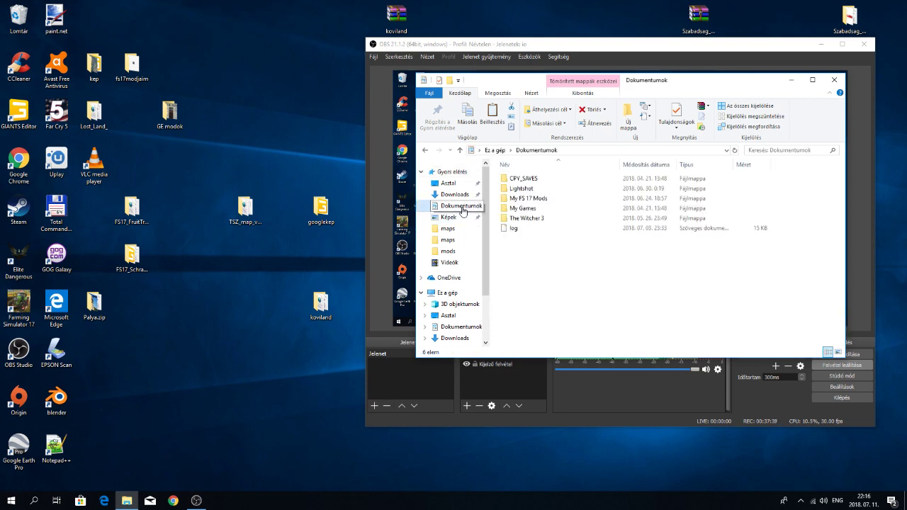
double_click(535, 207)
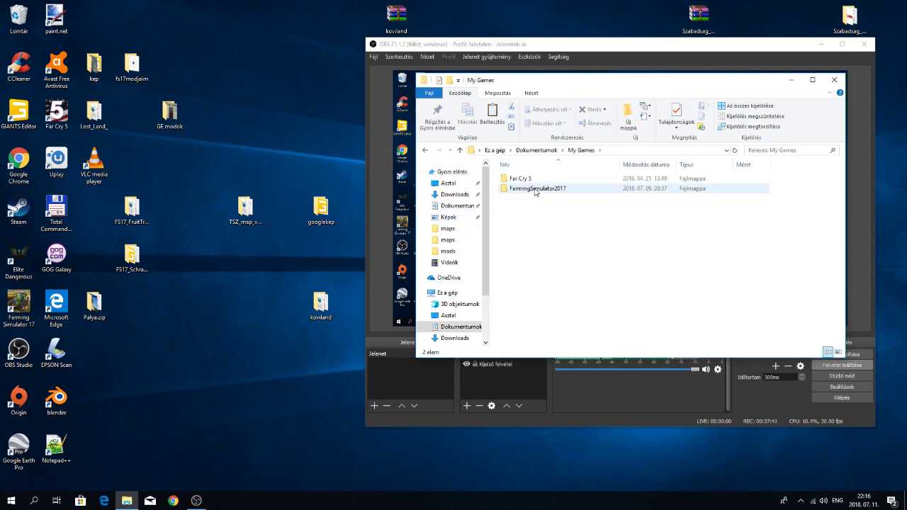
double_click(535, 189)
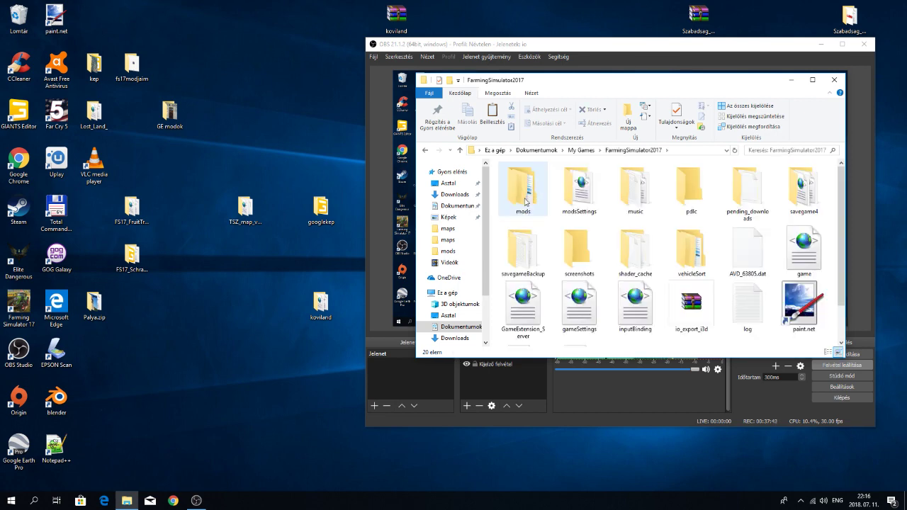
double_click(526, 202)
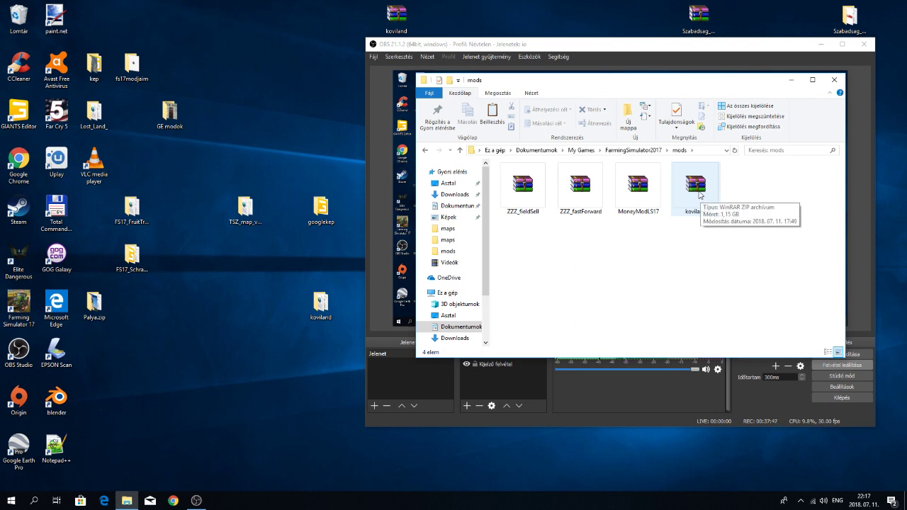
Delete the old koviland archive from the mods folder and paste the newly packed one in its place.
left_click(699, 195)
left_click_drag(699, 199, 20, 16)
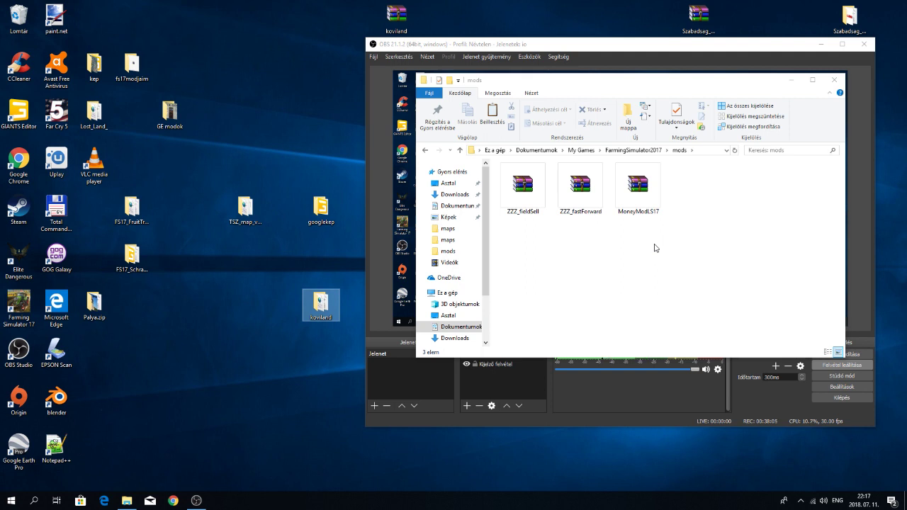
right_click(688, 205)
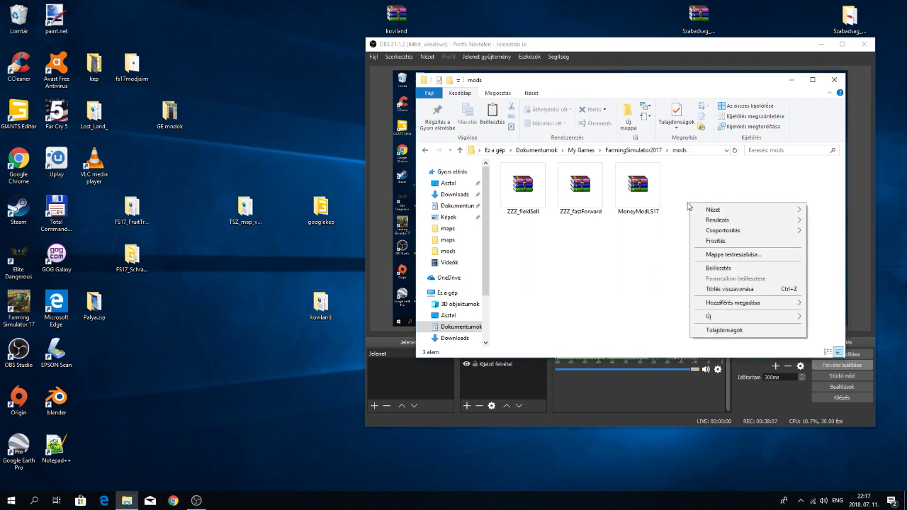
left_click(718, 268)
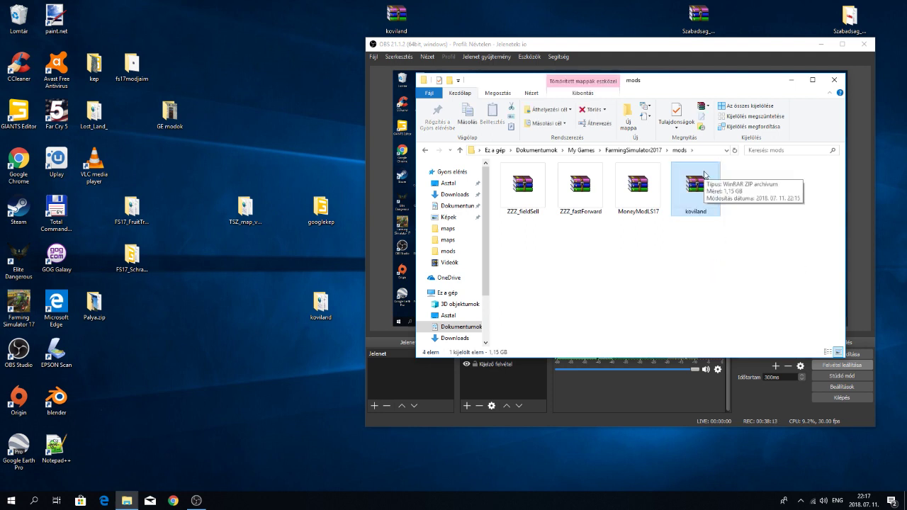
Launch Farming Simulator 17 from the desktop and skip the intro video.
left_click(19, 307)
double_click(19, 306)
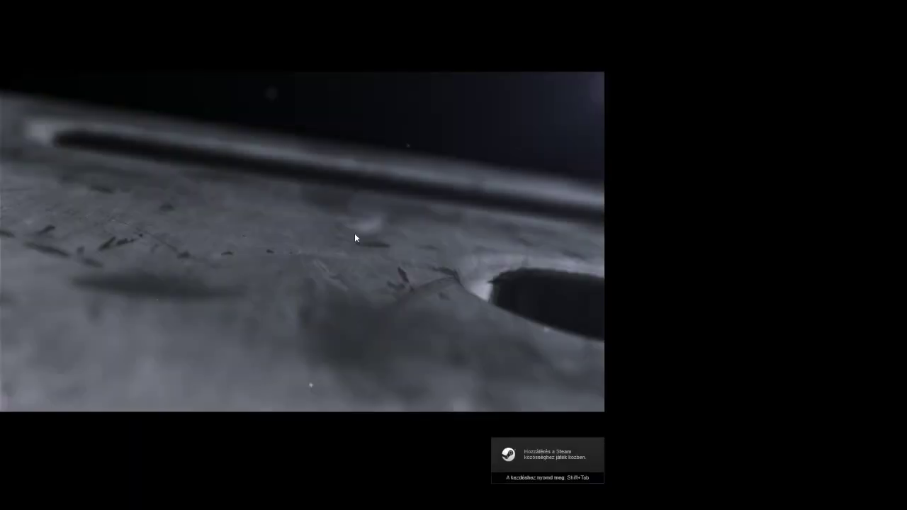
left_click(355, 234)
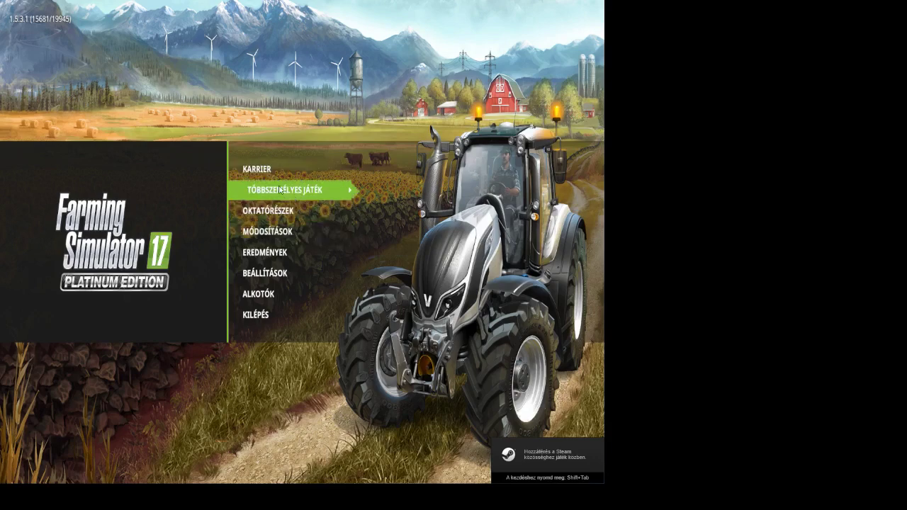
Begin a new career in the first save slot, Játékállás 1, at the medium (KÖZEPES) difficulty.
left_click(266, 163)
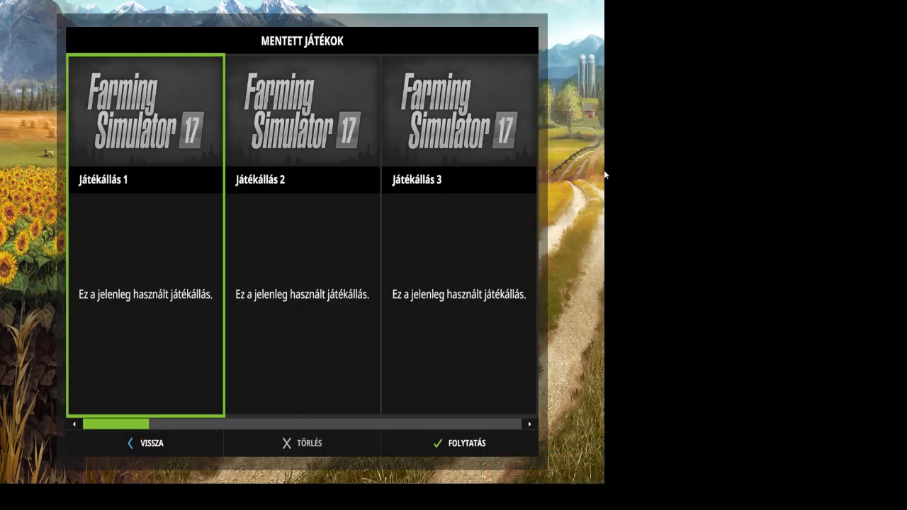
left_click(473, 440)
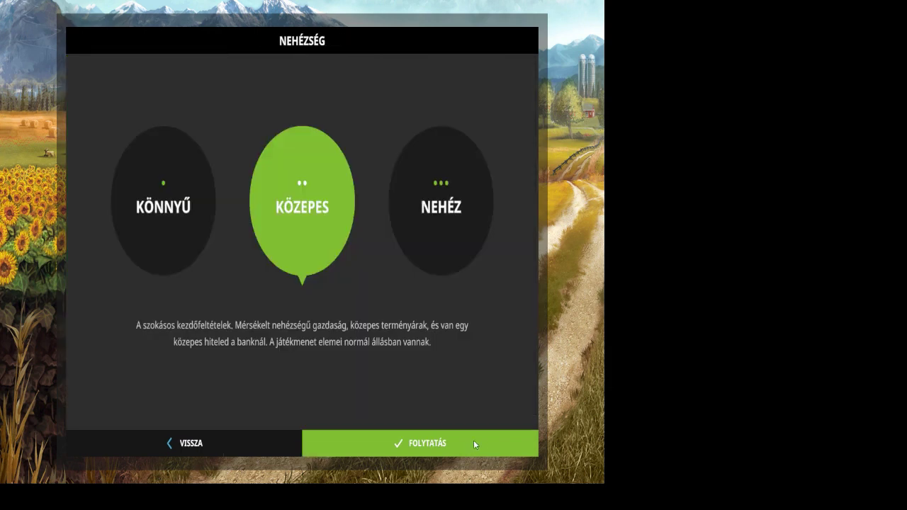
left_click(299, 231)
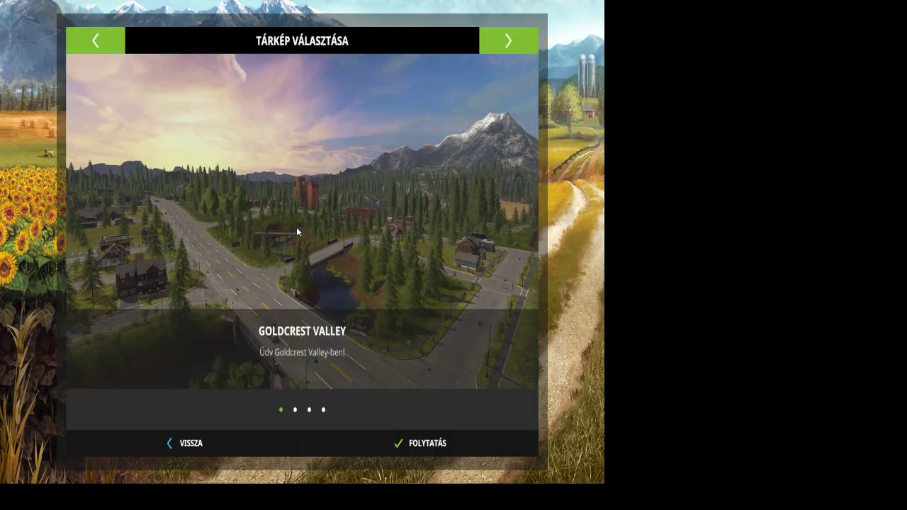
Choose the Koviland map, keep all listed mods and DLCs enabled, and start the game.
left_click(101, 32)
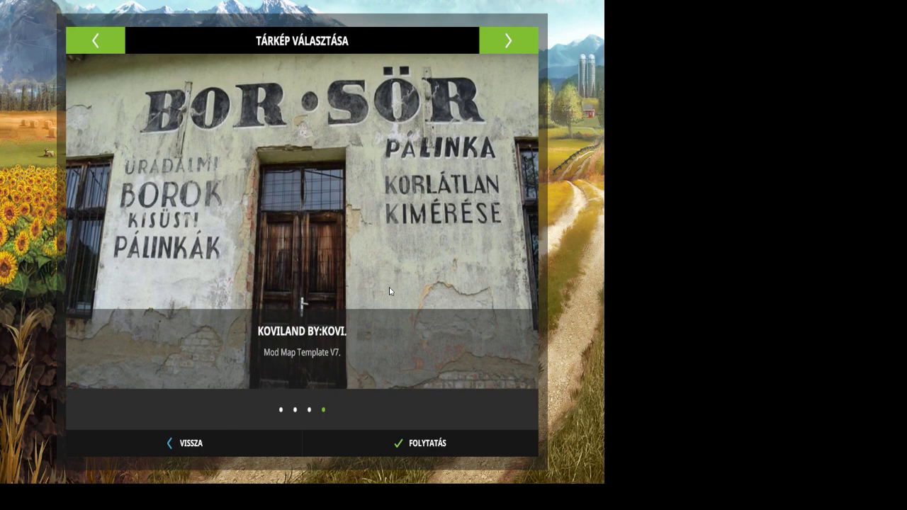
left_click(451, 442)
left_click(451, 443)
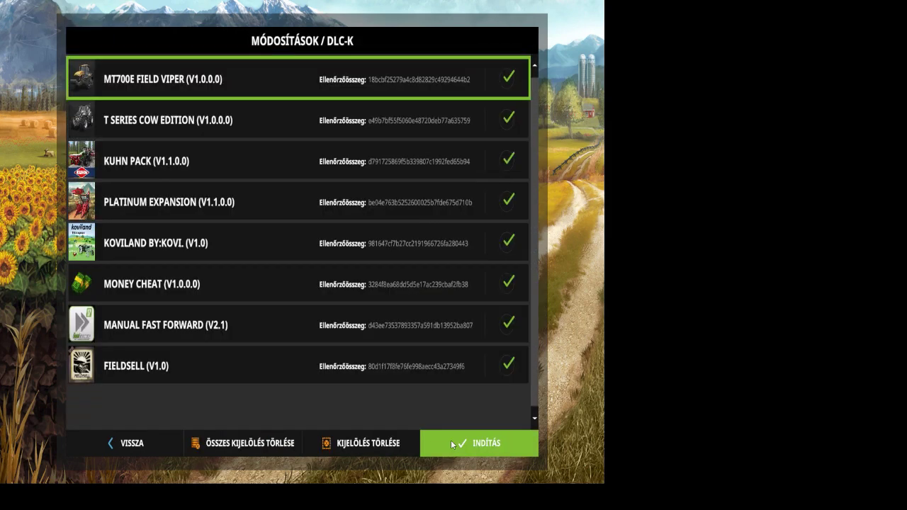
left_click(450, 440)
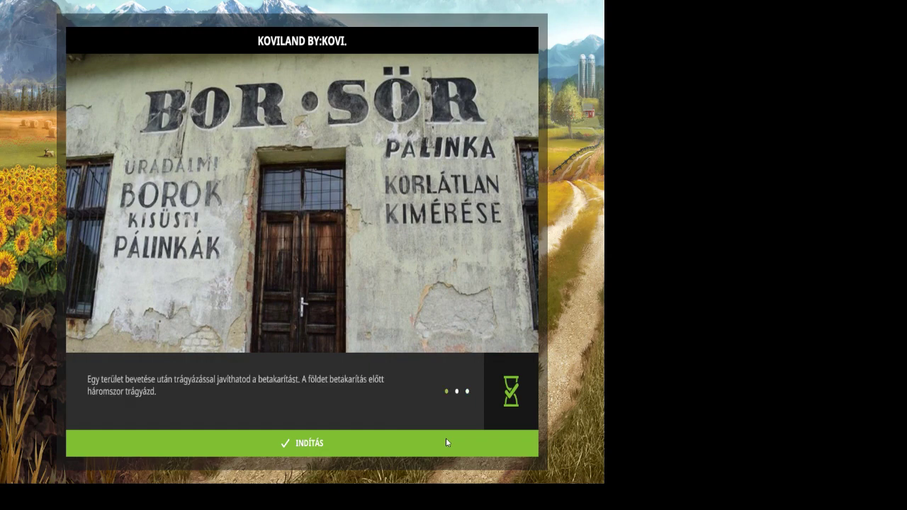
left_click(447, 442)
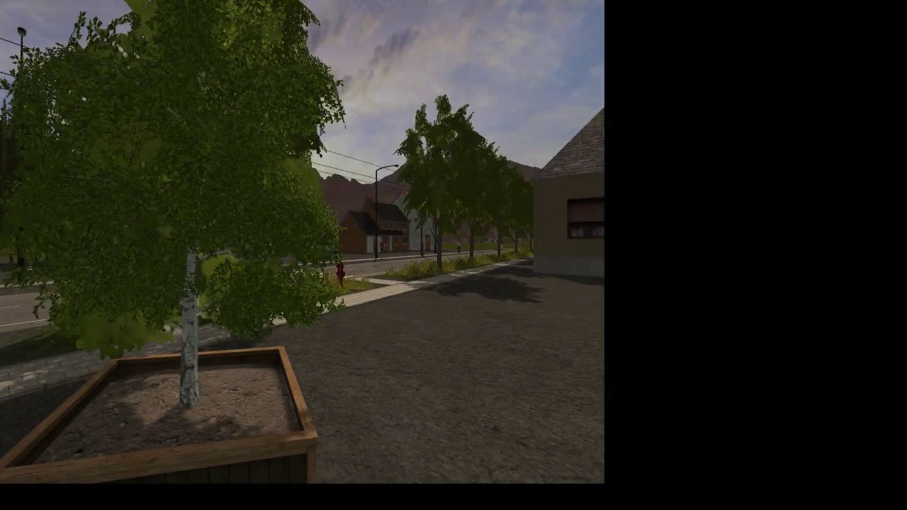
key("Return")
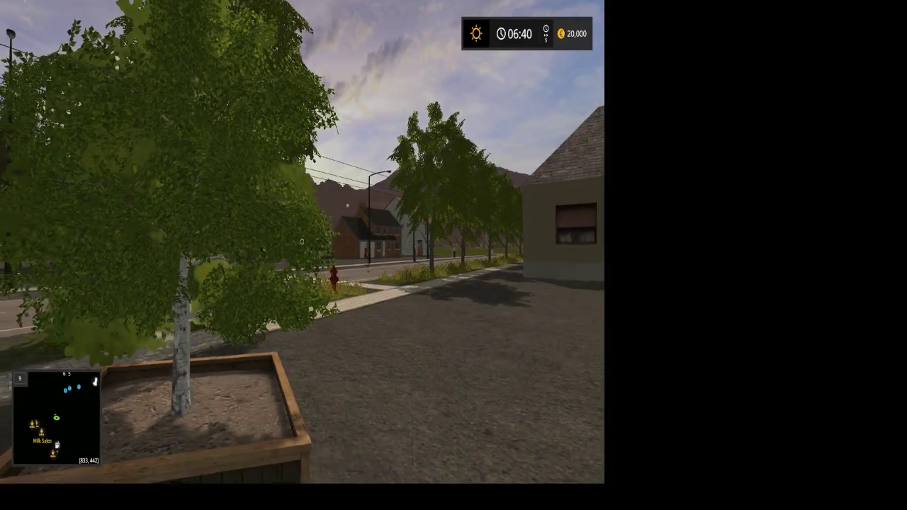
Walk from the starting point onto the main road and follow it out of the village past the crossroads.
key("w")
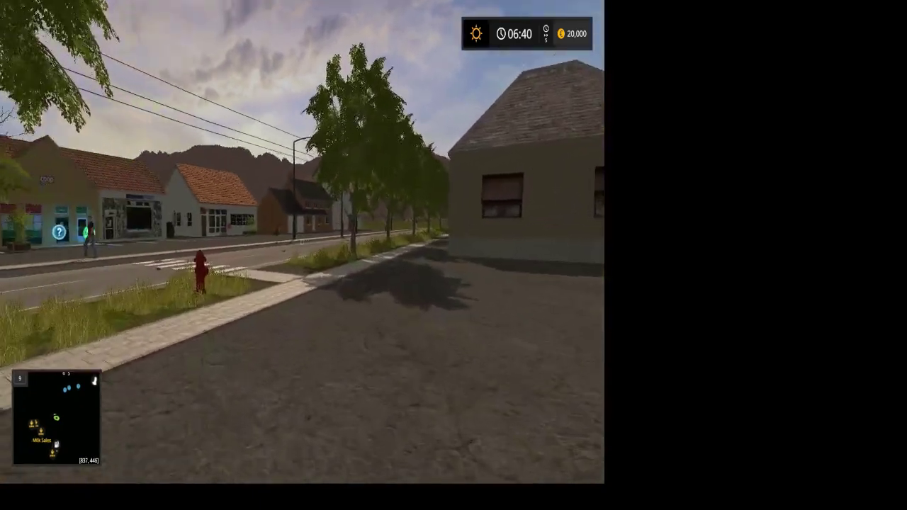
key("w")
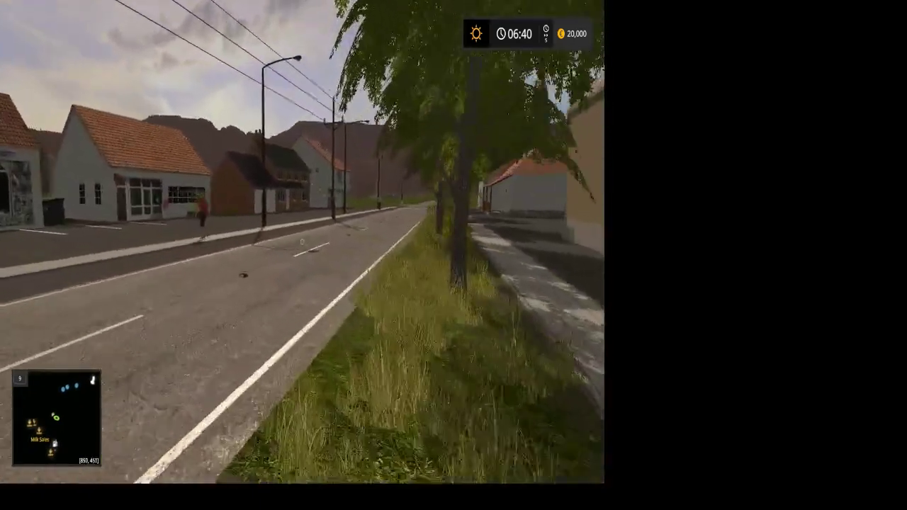
key("w")
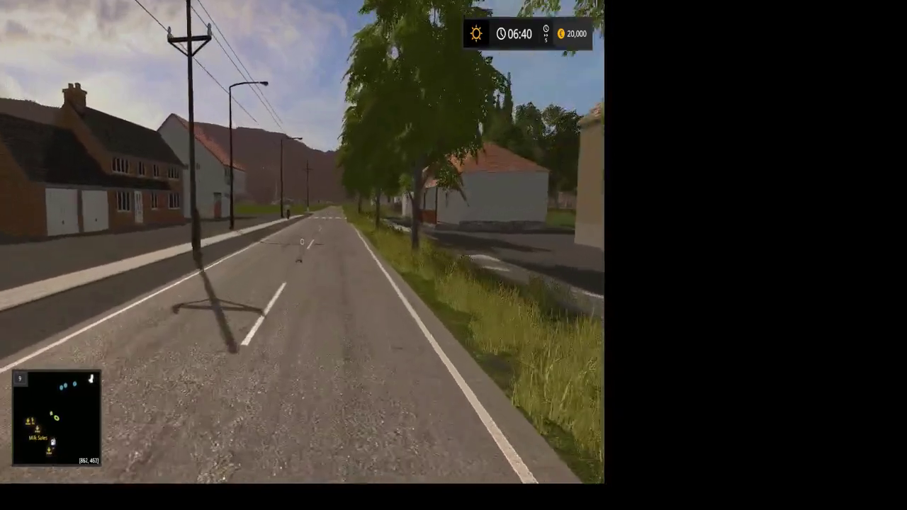
key("w")
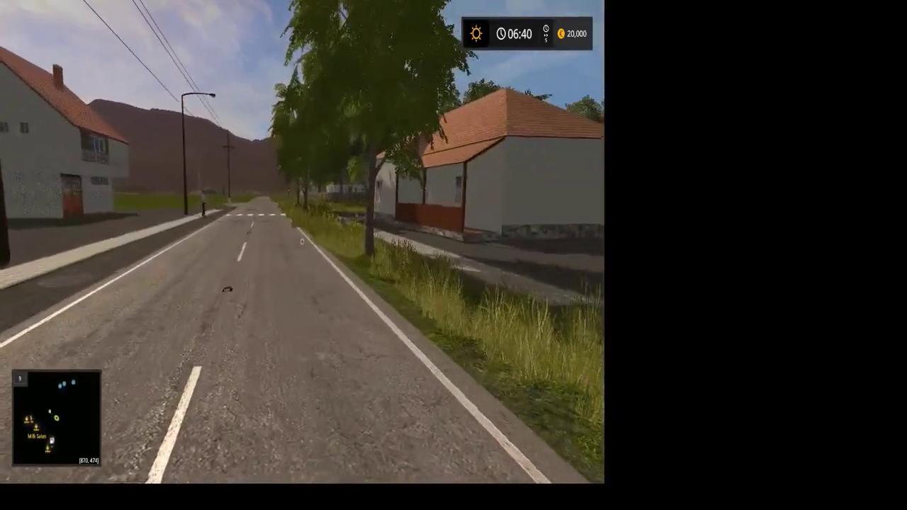
key("w")
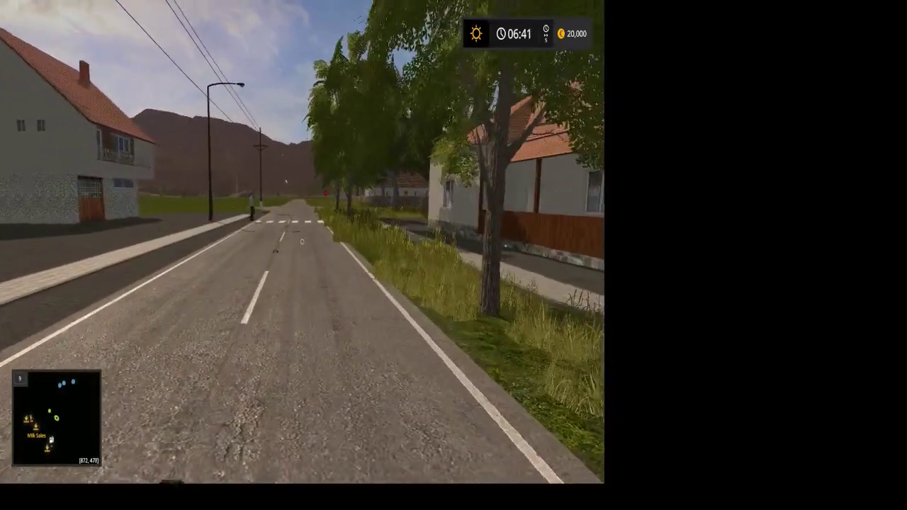
key("w")
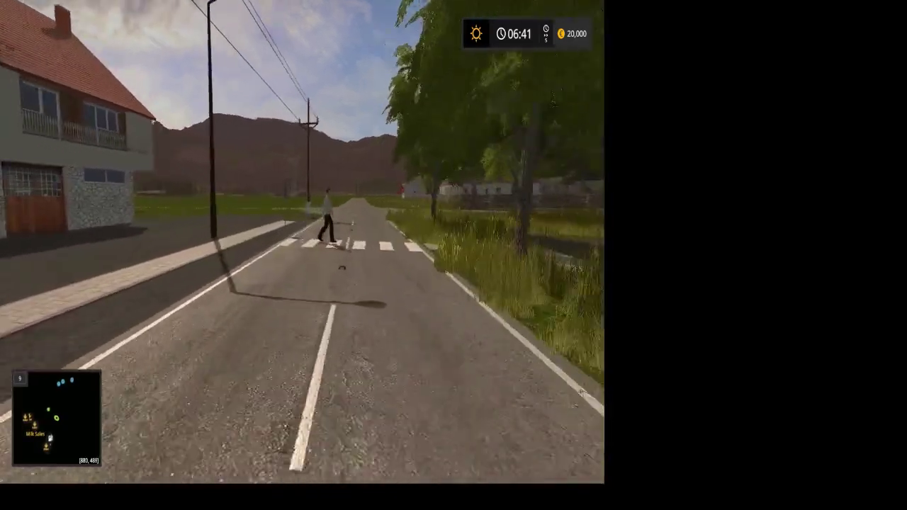
key("w")
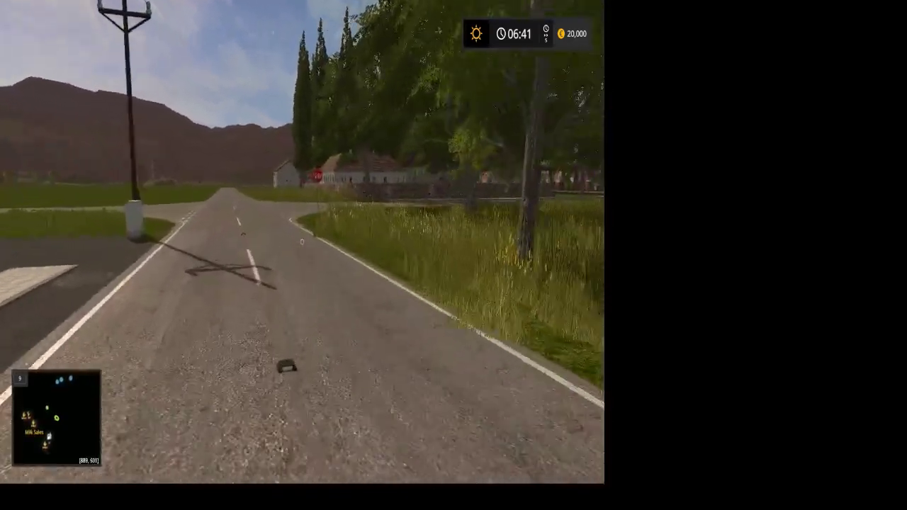
key("w")
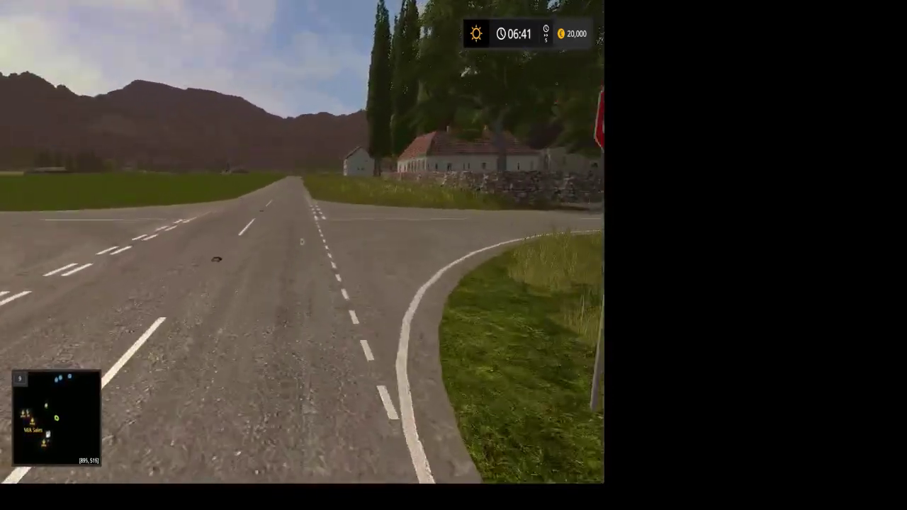
key("w")
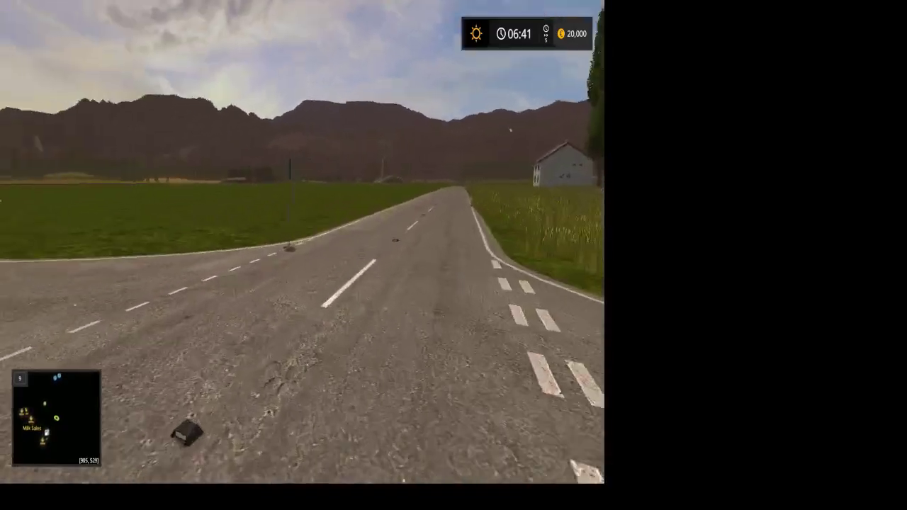
Continue along the country road and cut through the tall grass beside the detached two-storey house.
key("w")
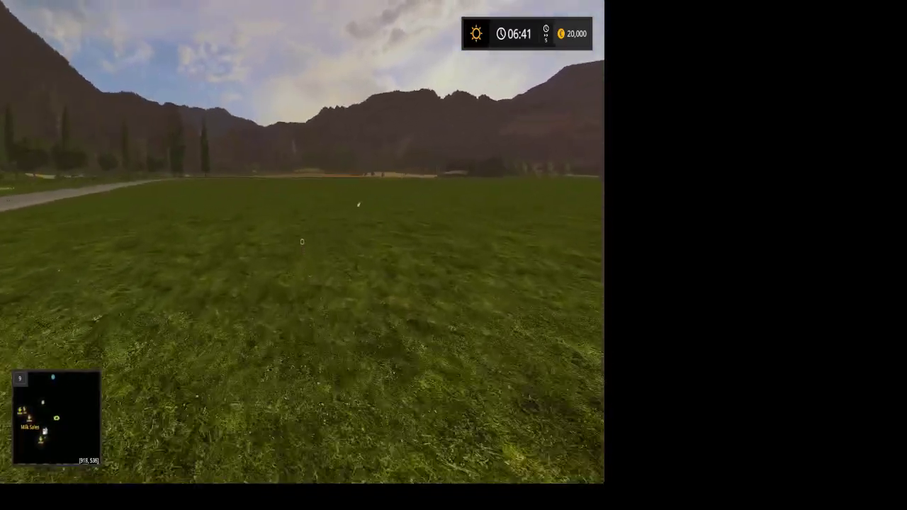
key("w")
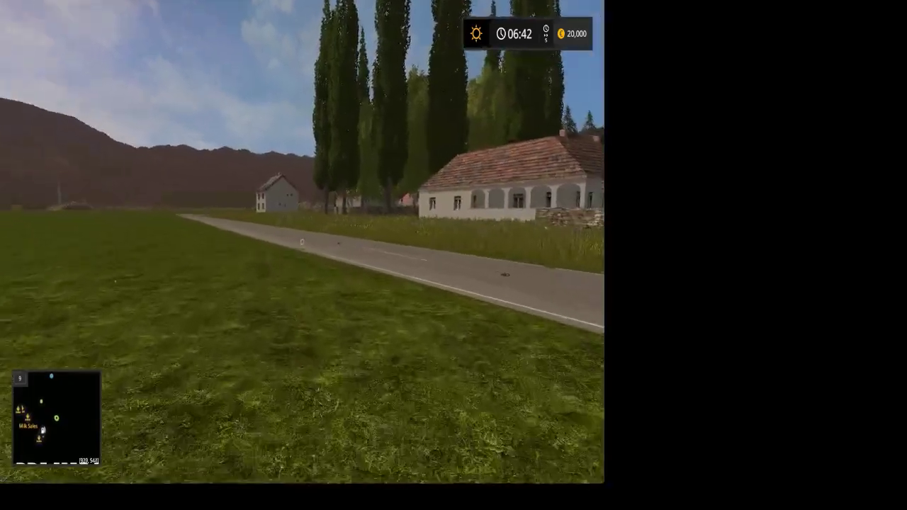
key("w")
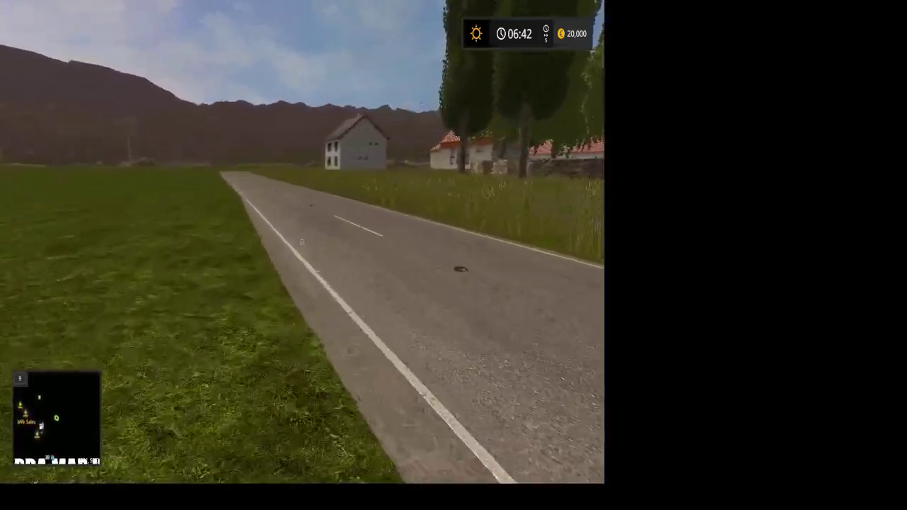
key("w")
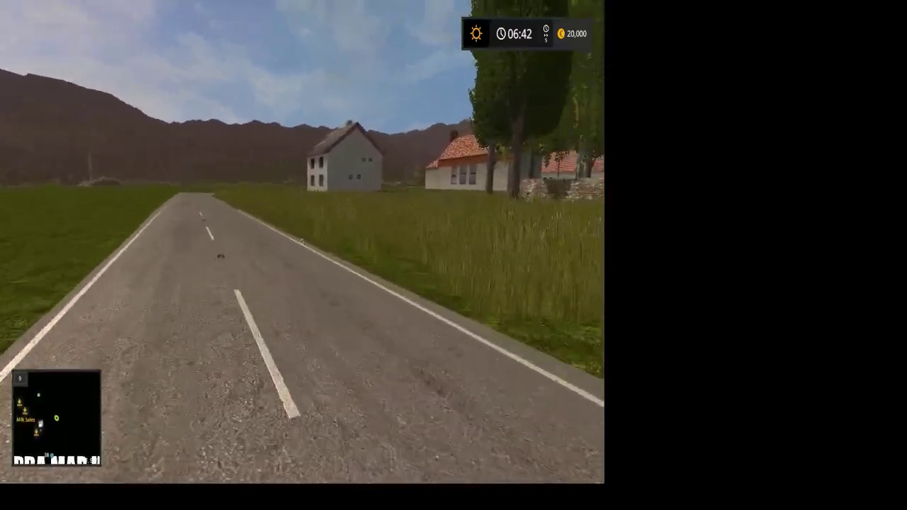
key("w")
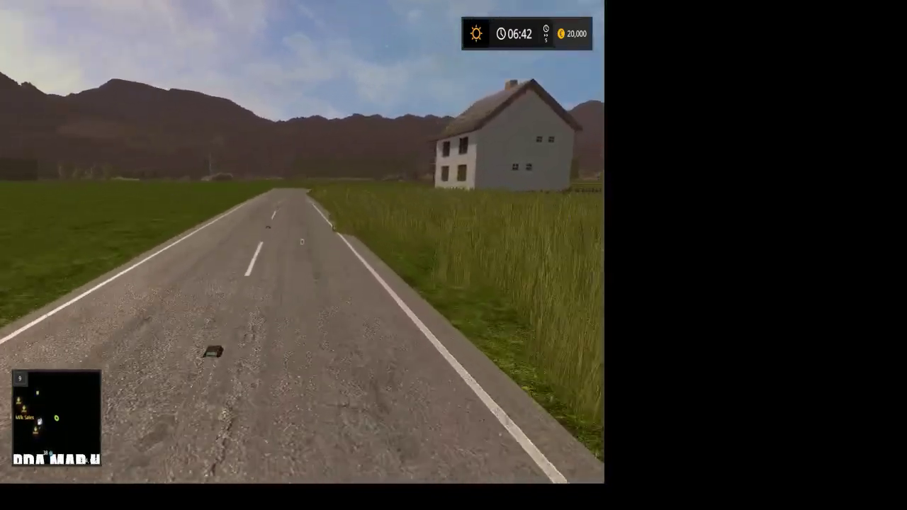
key("w")
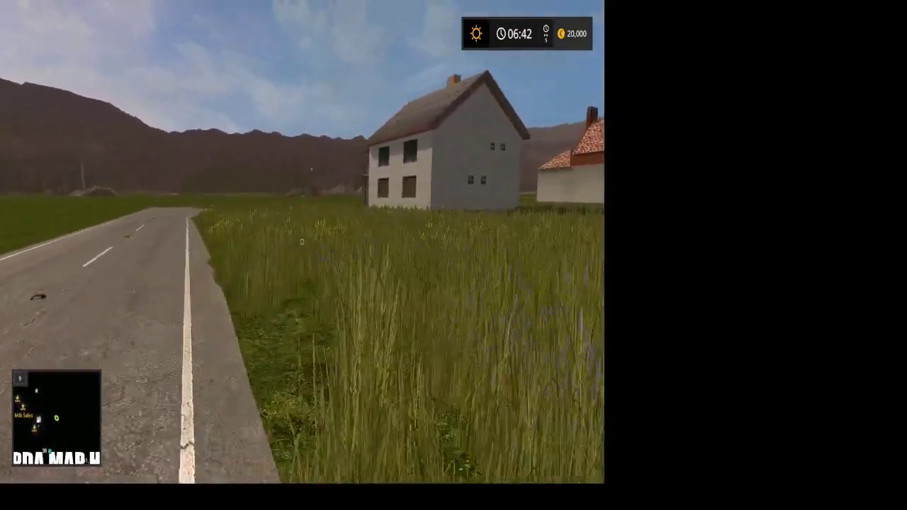
key("w")
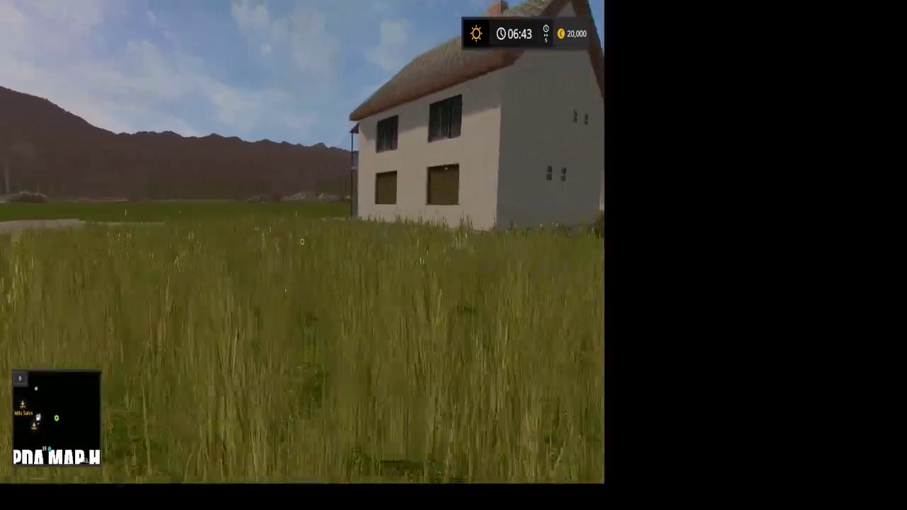
key("w")
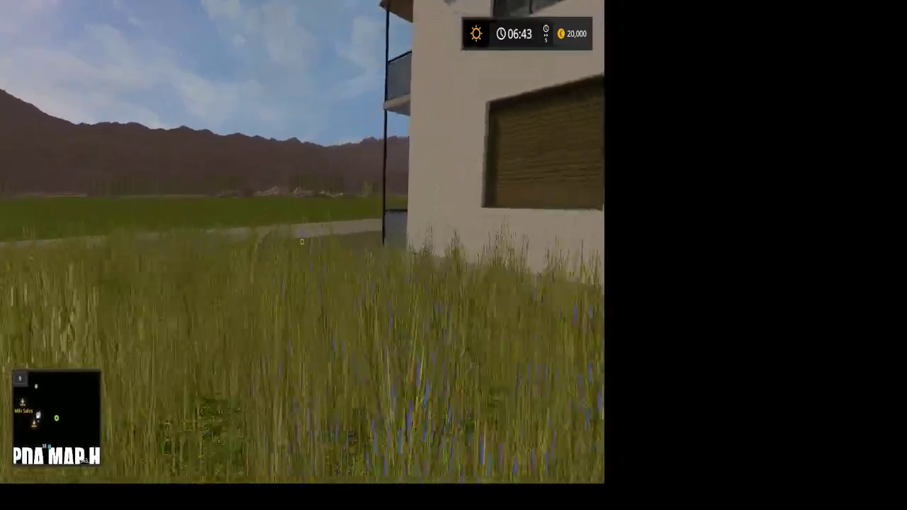
Cross the open meadow to the near corner of the ripe grain crop on field 38.
key("w")
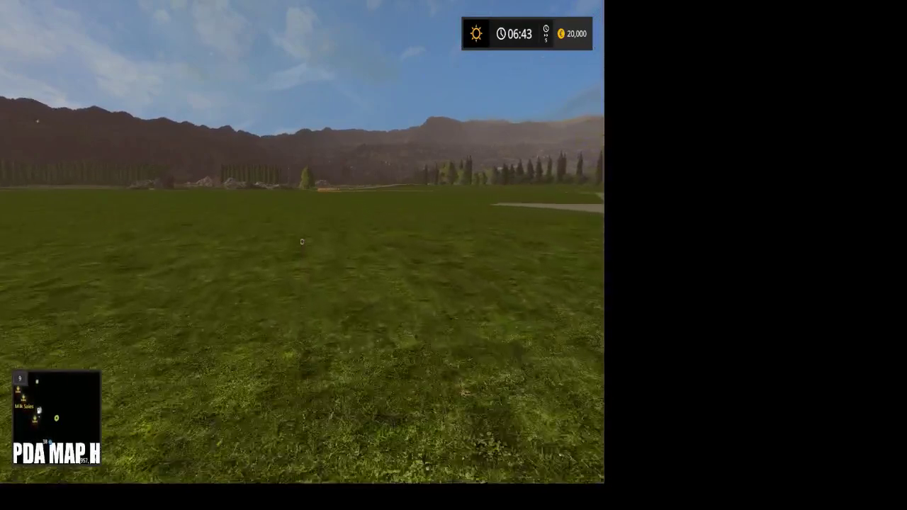
key("w")
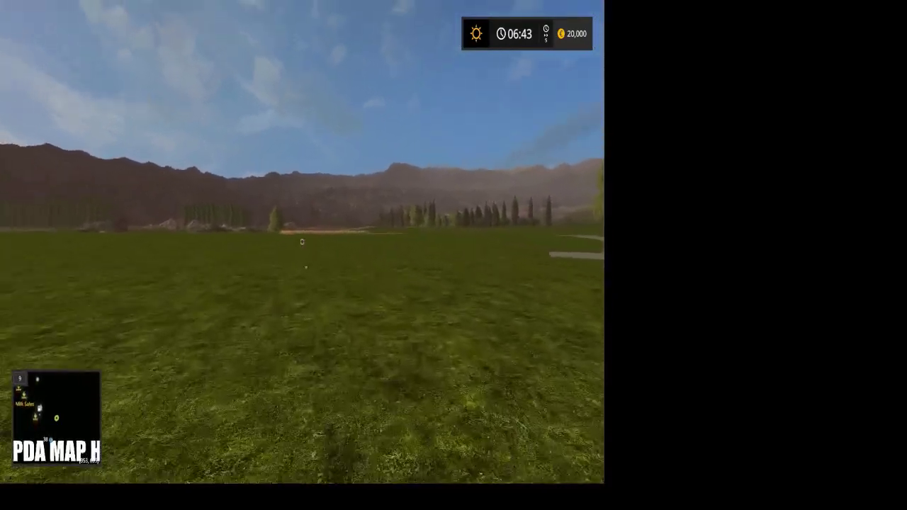
key("w")
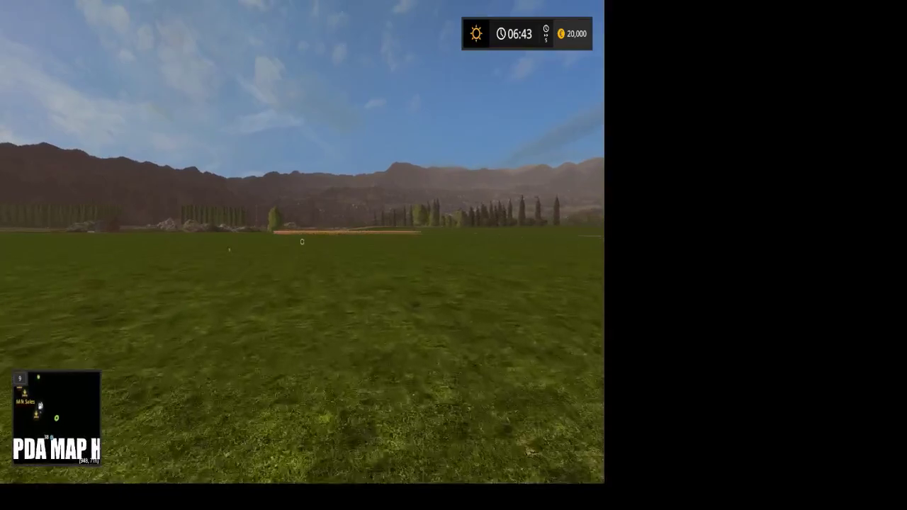
key("w")
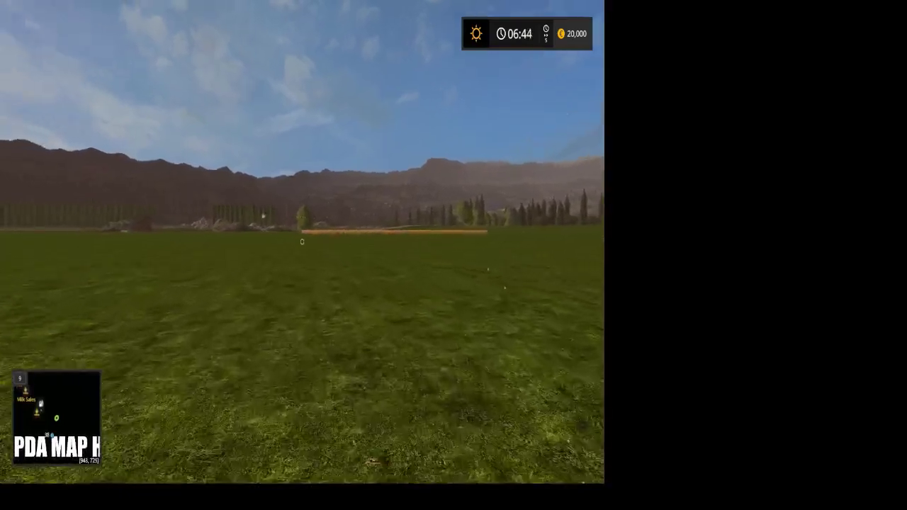
key("w")
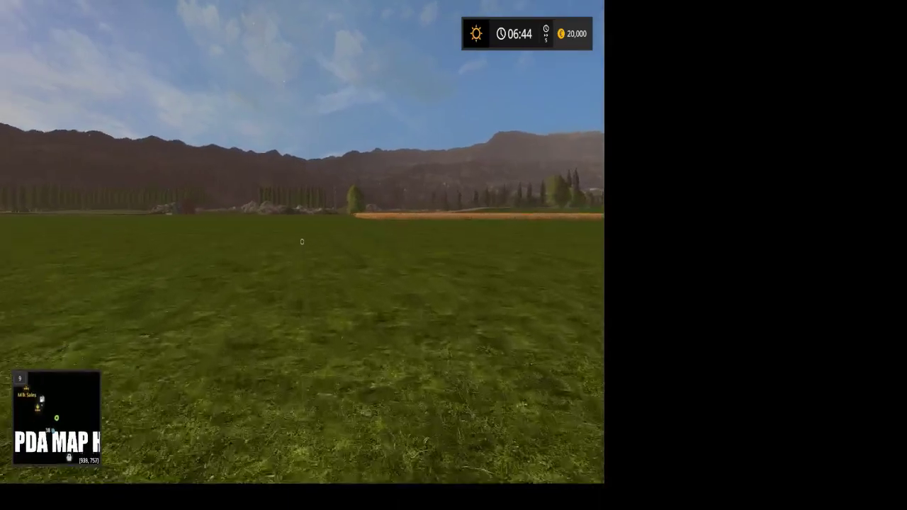
key("w")
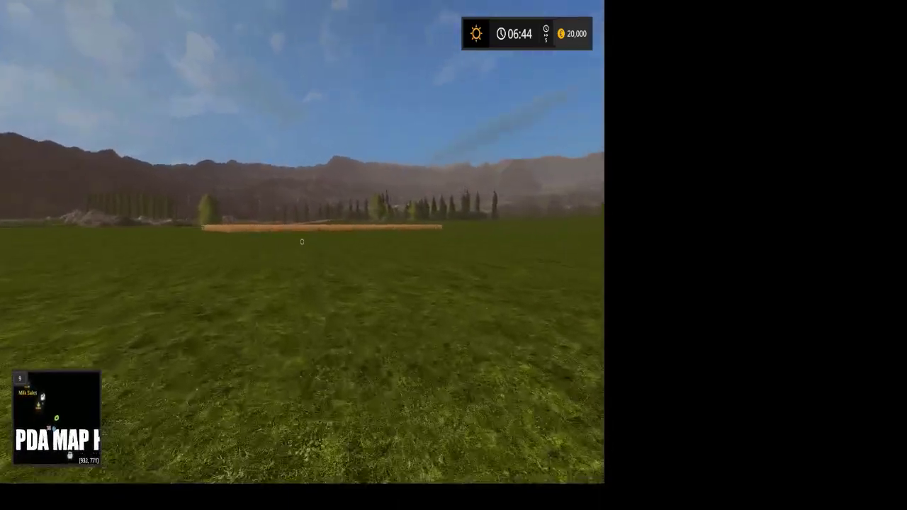
key("w")
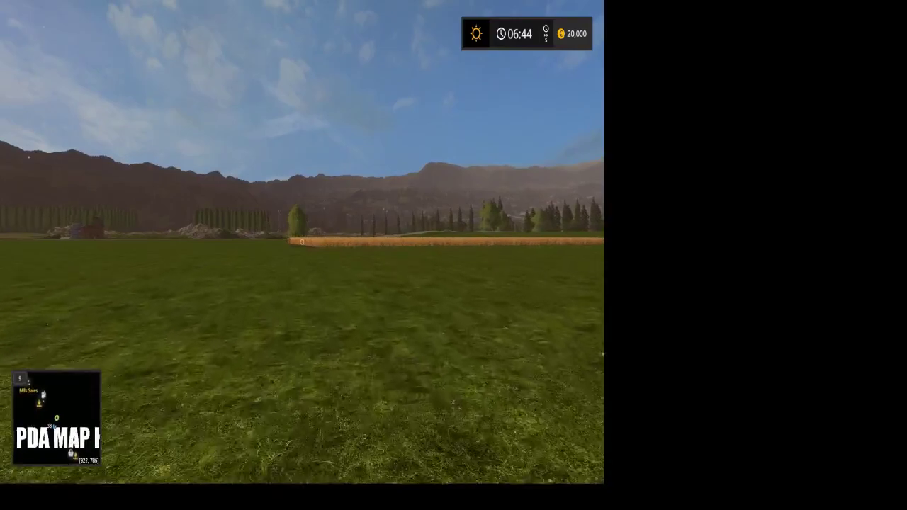
key("w")
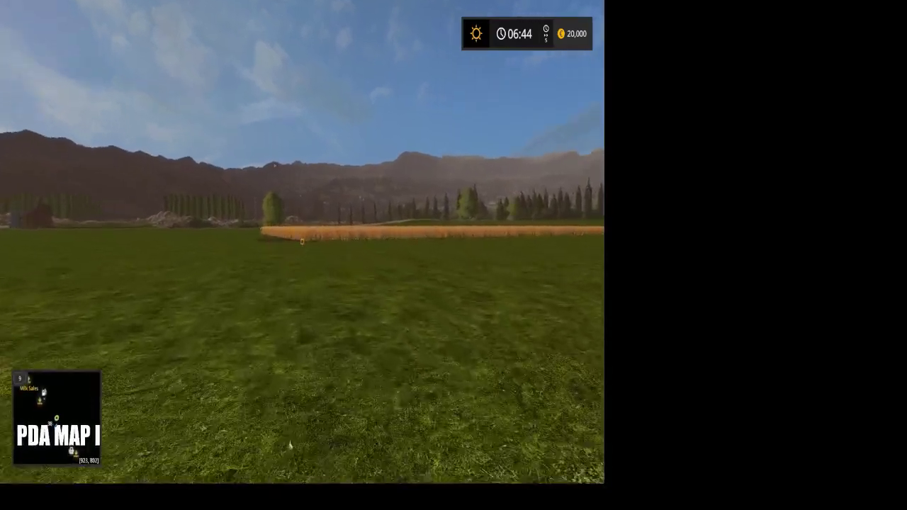
key("w")
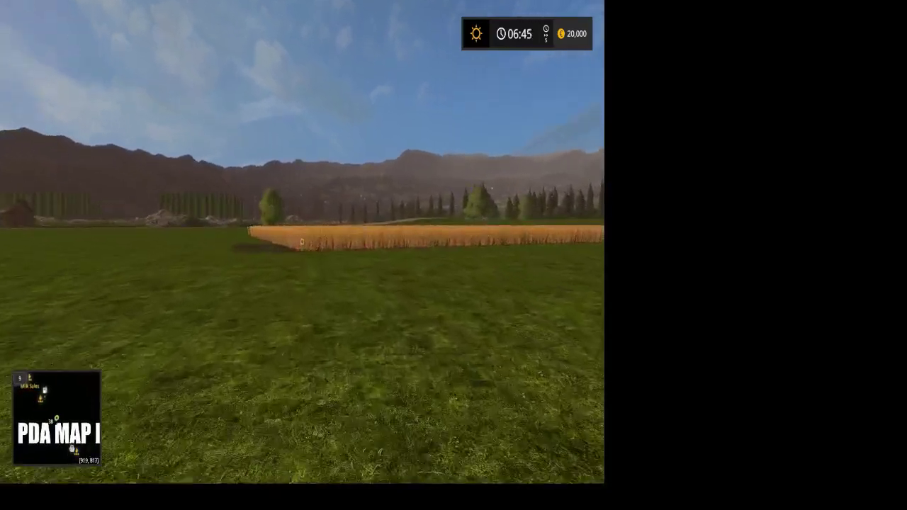
key("w")
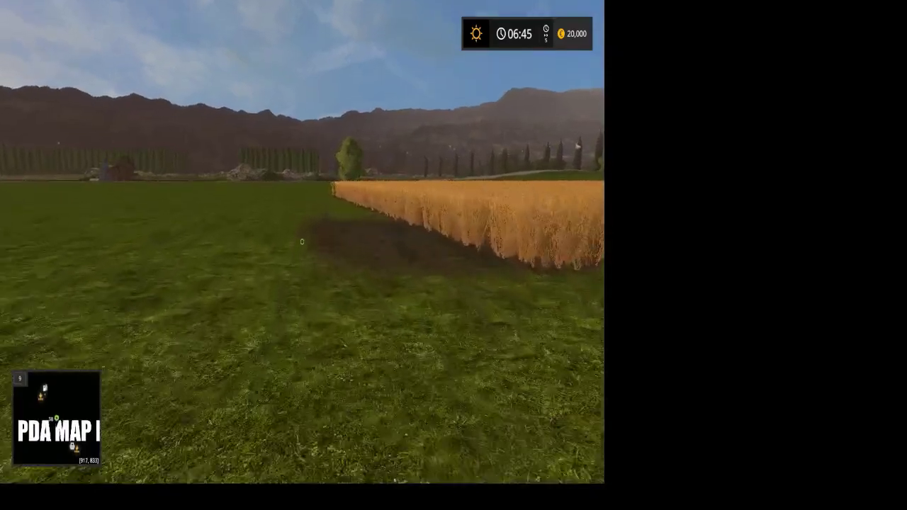
Walk up to the crop's near corner and start the harvesting mission for field 38 with the TC5.90 combine and Varifeed 18FT header.
key("s")
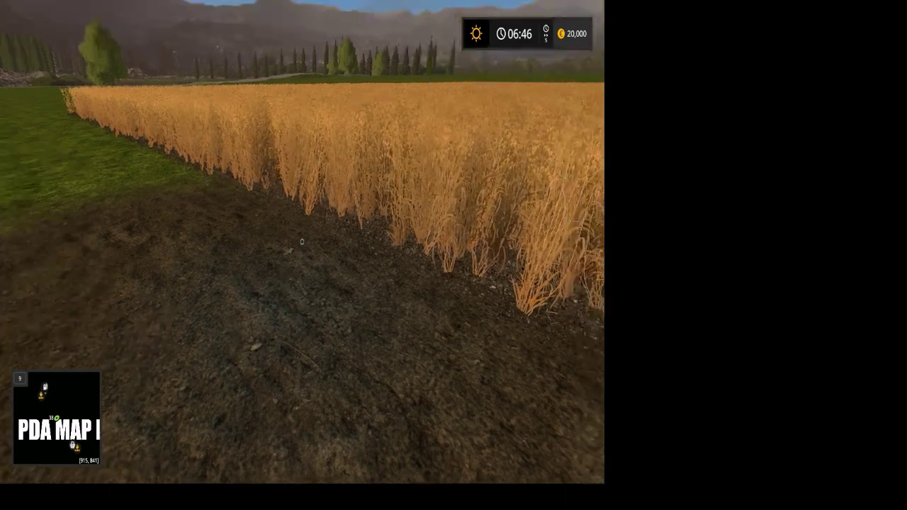
mouse_move(302, 241)
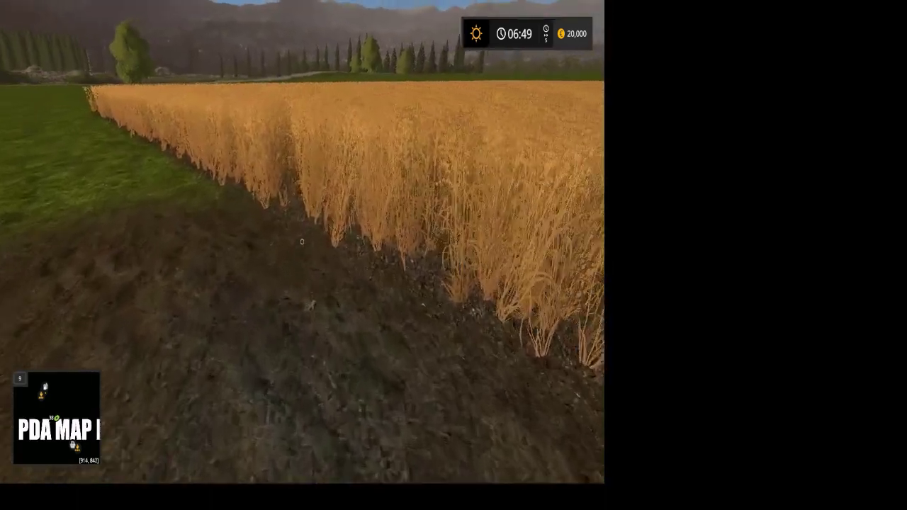
key("r")
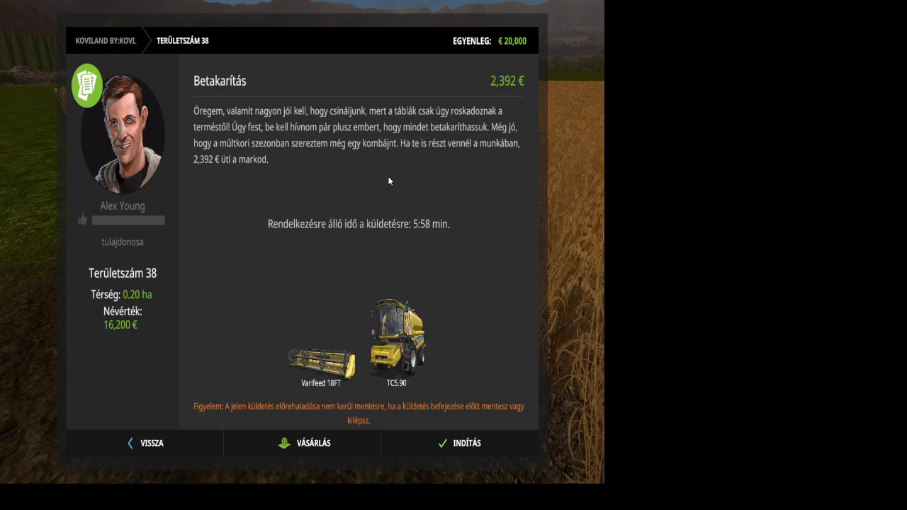
left_click(458, 445)
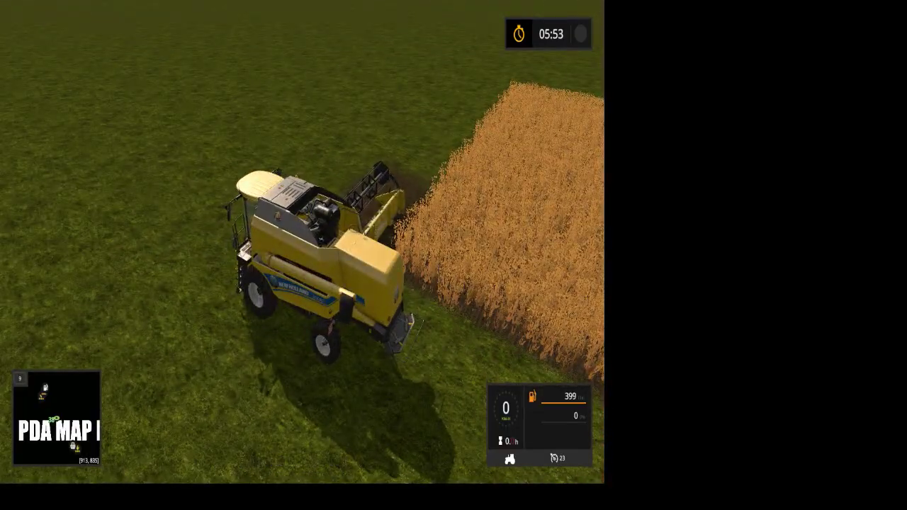
Manoeuvre the TC5.90 combine behind the Varifeed 18FT header at the edge of the crop and couple the header.
key("q")
key("s")
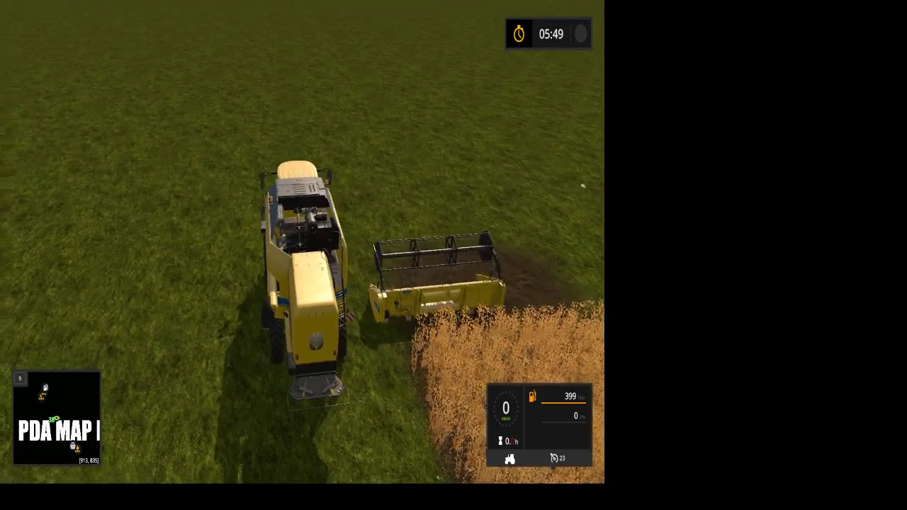
key("w")
key("d")
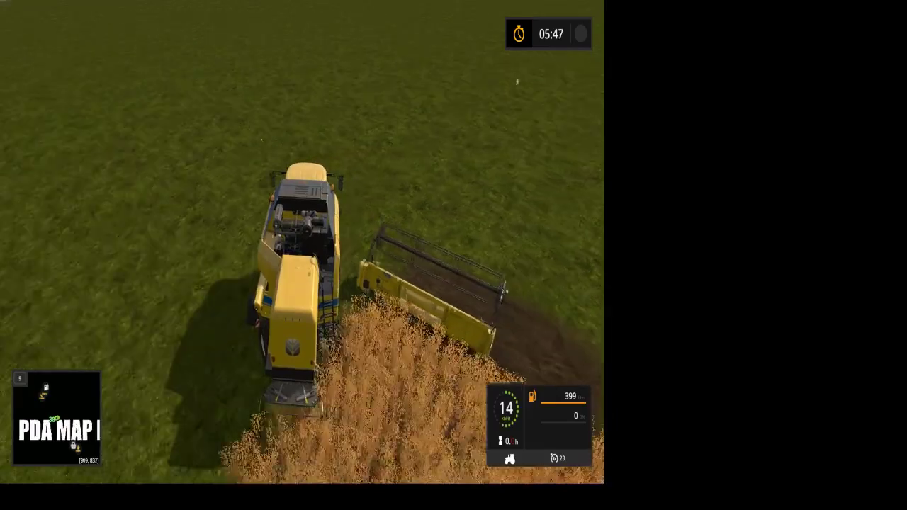
key("s")
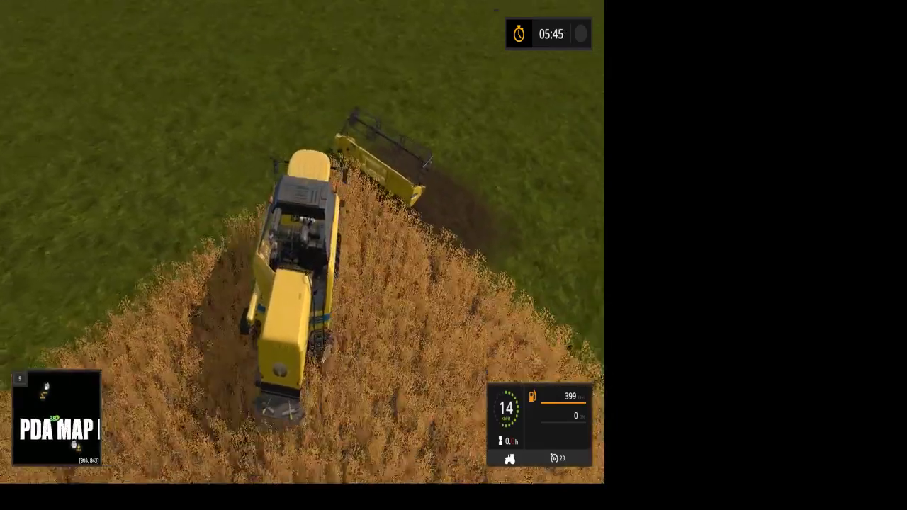
key("w")
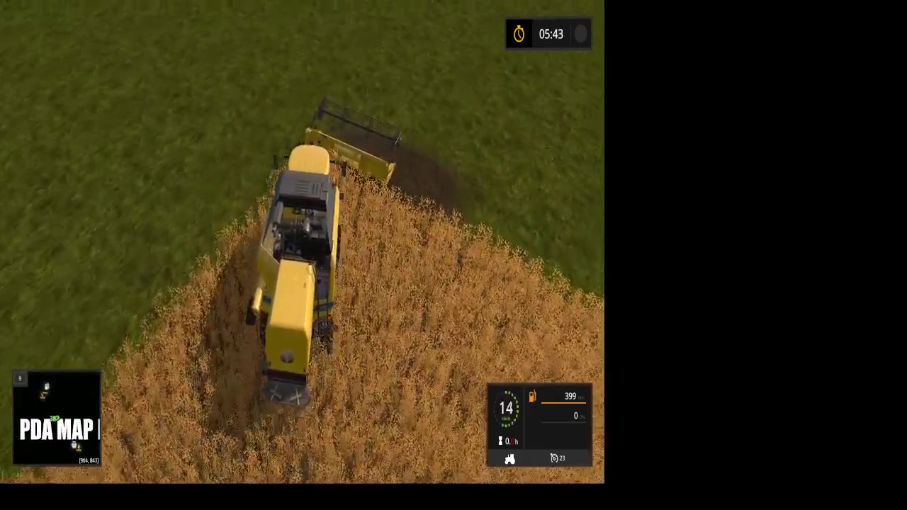
key("s")
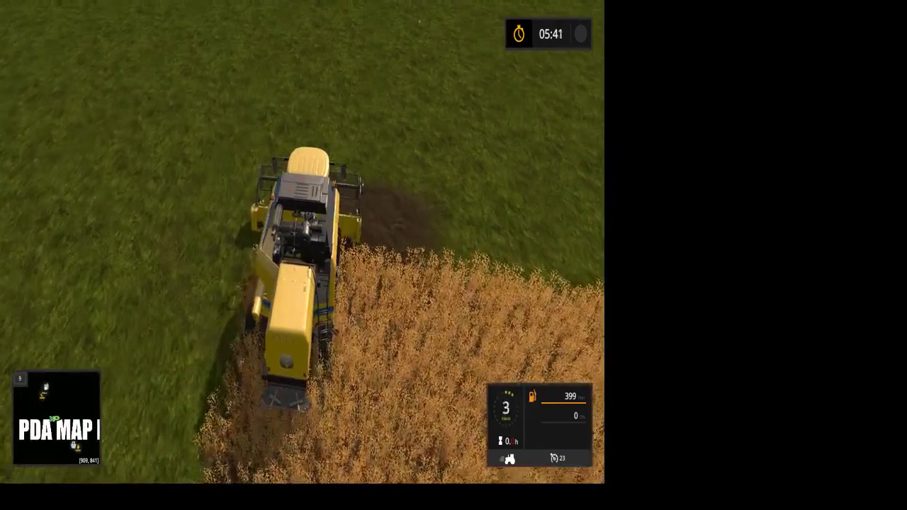
key("w")
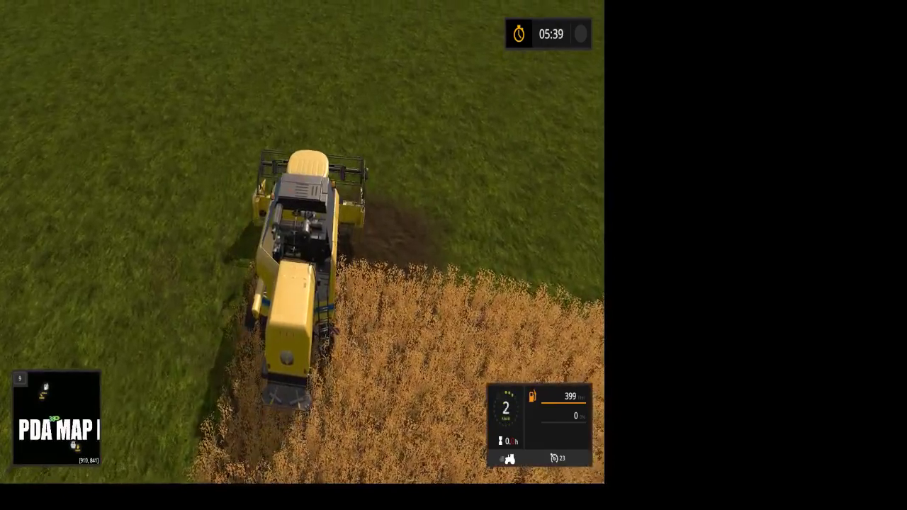
Drive the combine off the crop onto the meadow and turn it round to face the near corner of field 38.
key("d")
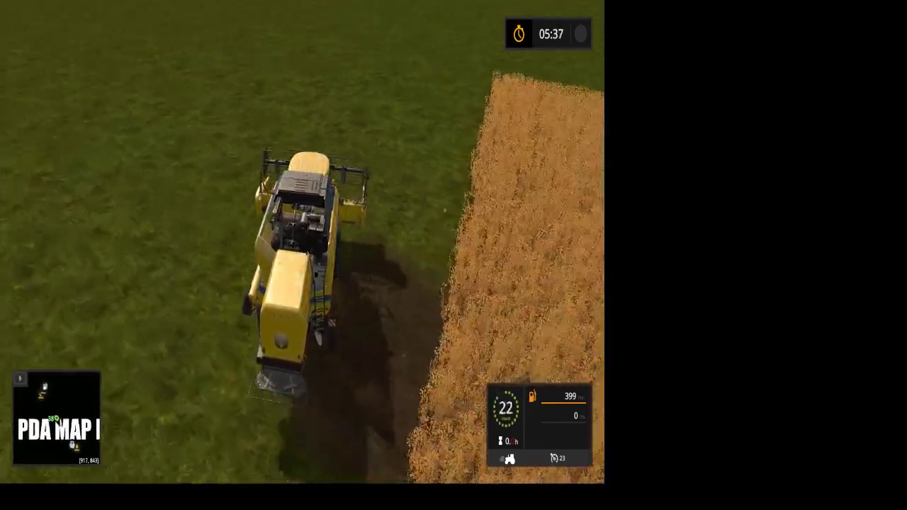
key("w")
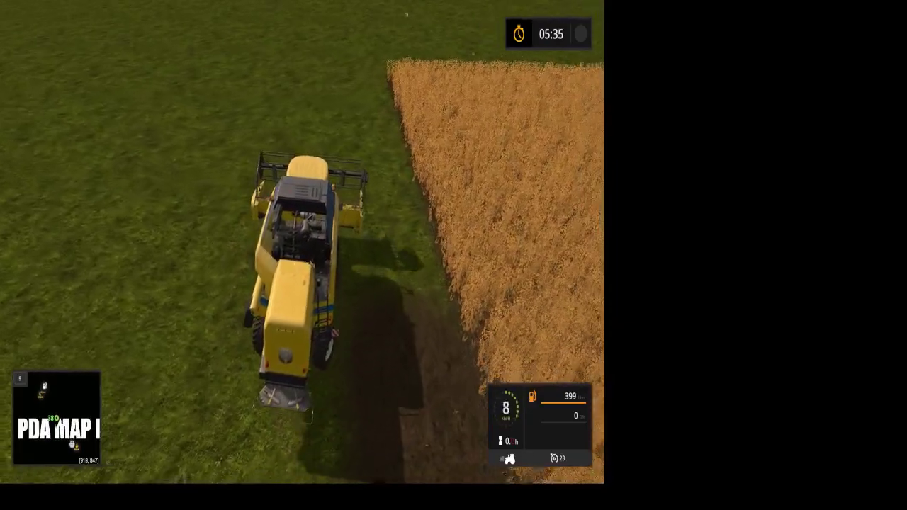
key("d")
key("d")
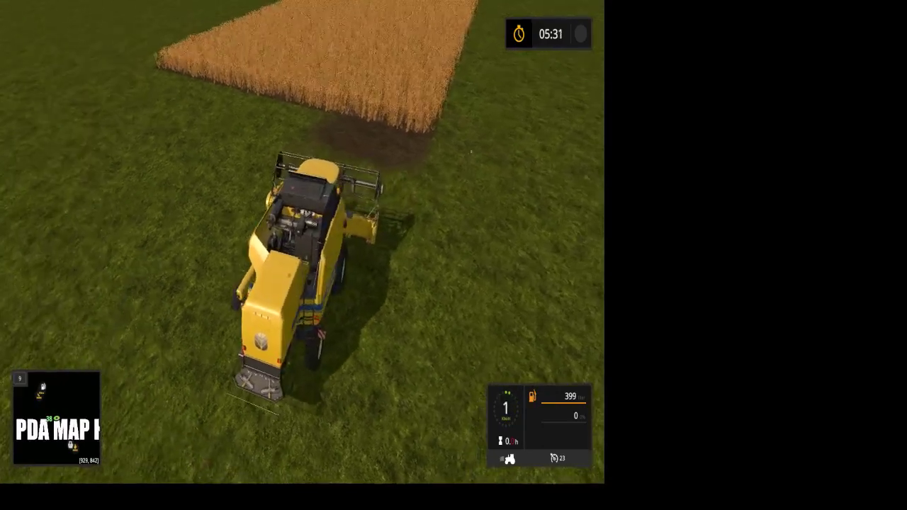
Line the combine up with the long outer edge of the crop and begin cutting with the header running.
key("w")
key("d")
key("w")
key("a")
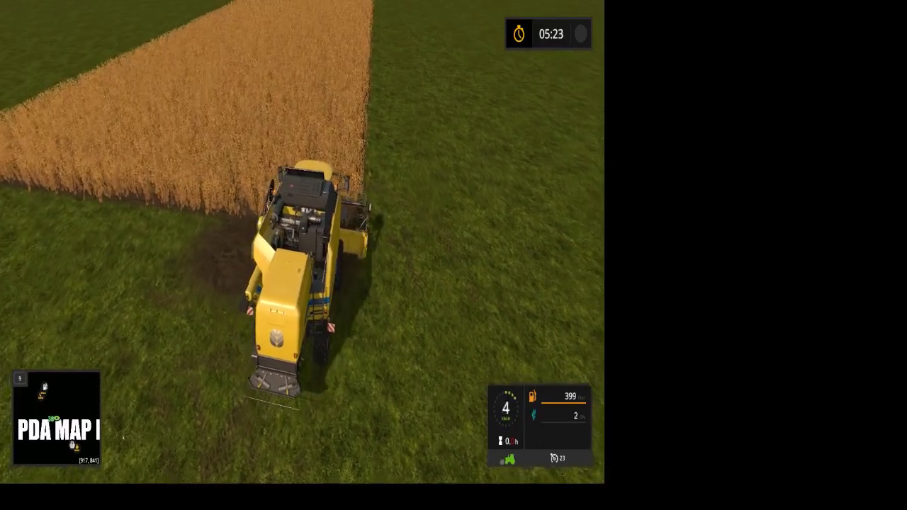
Harvest the ripe grain on field 38 in successive strips along its long edges.
key("w")
key("w")
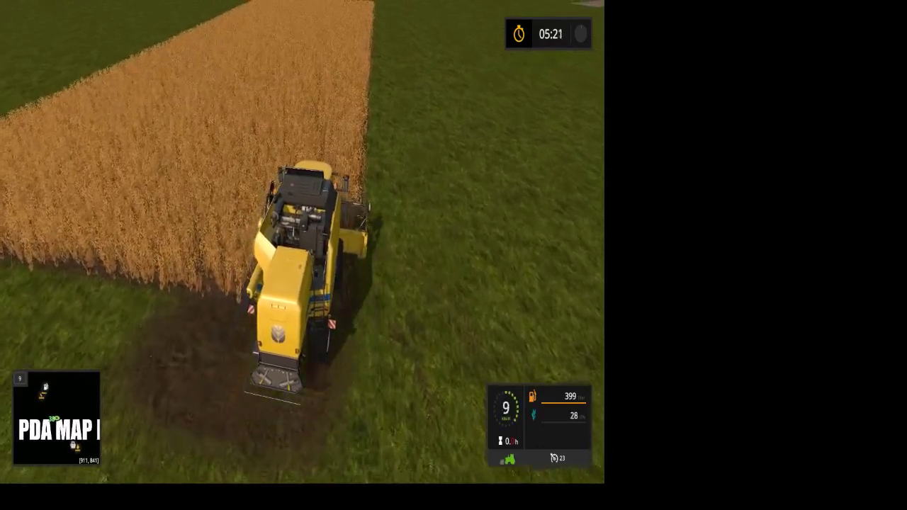
key("w")
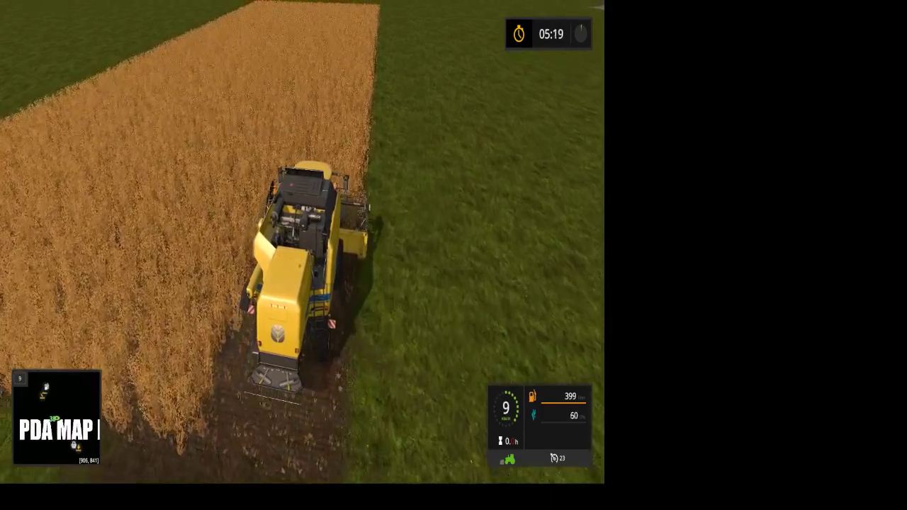
key("w")
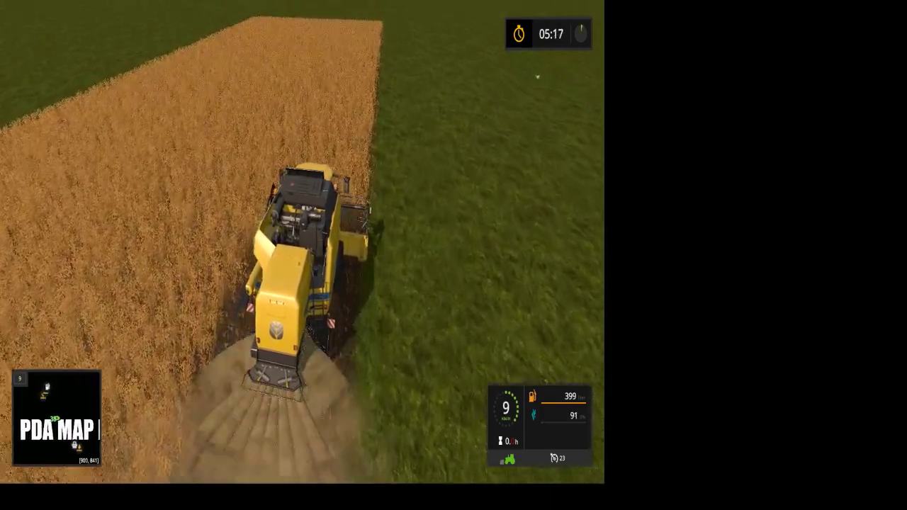
key("w")
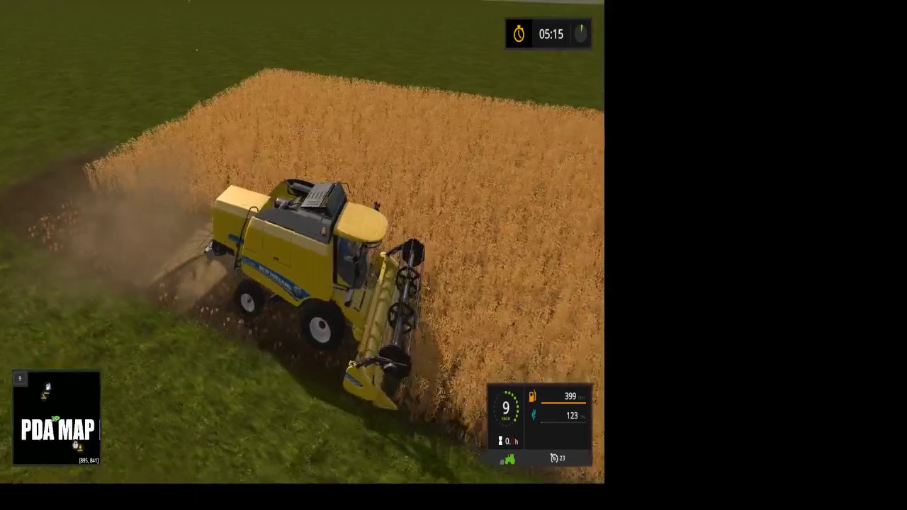
key("w")
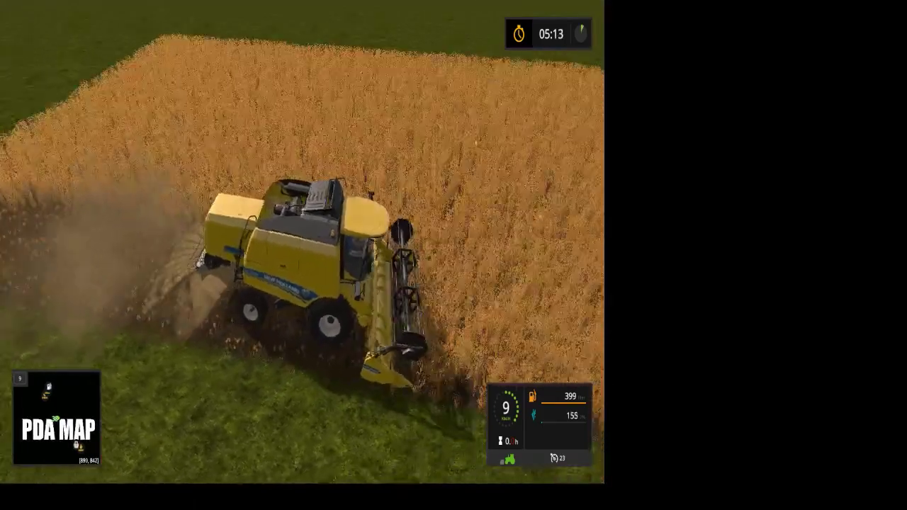
key("w")
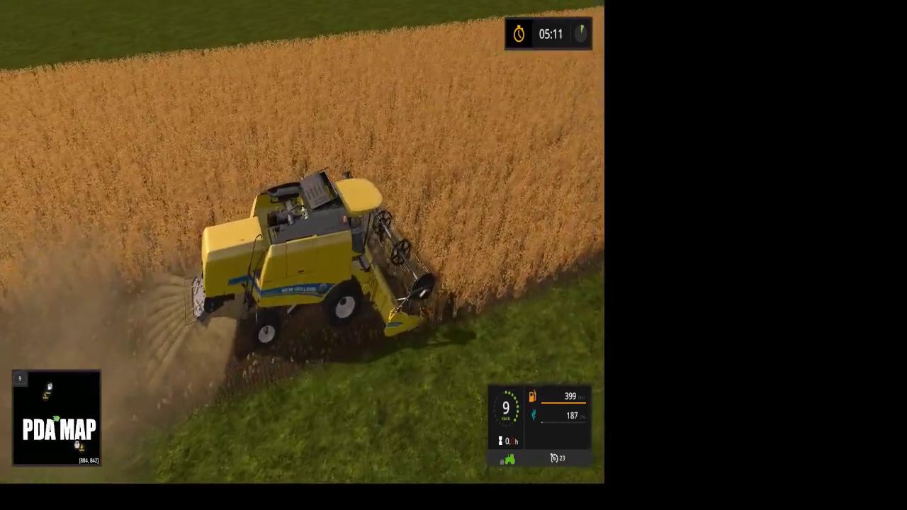
key("w")
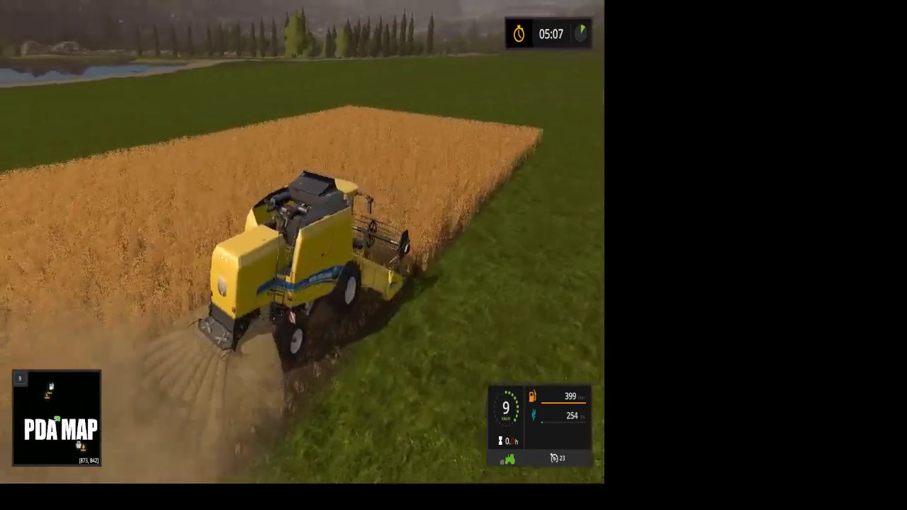
key("w")
key("w")
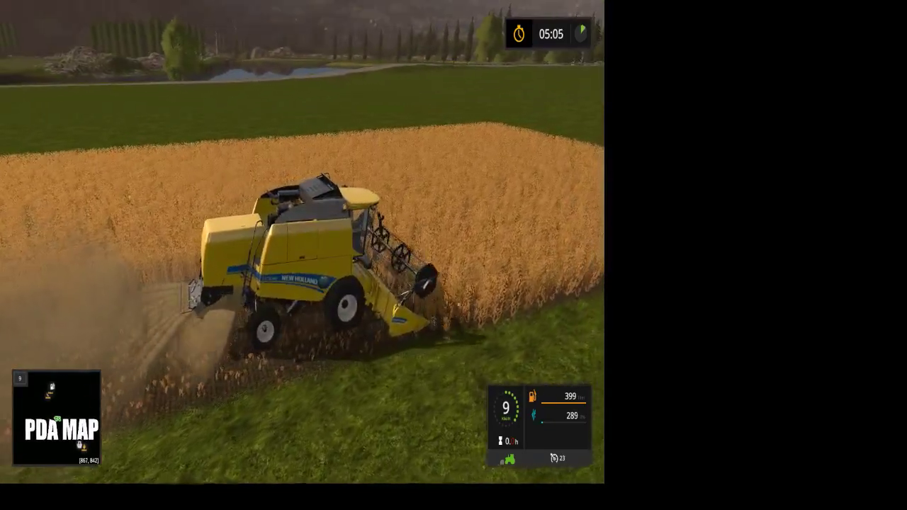
key("w")
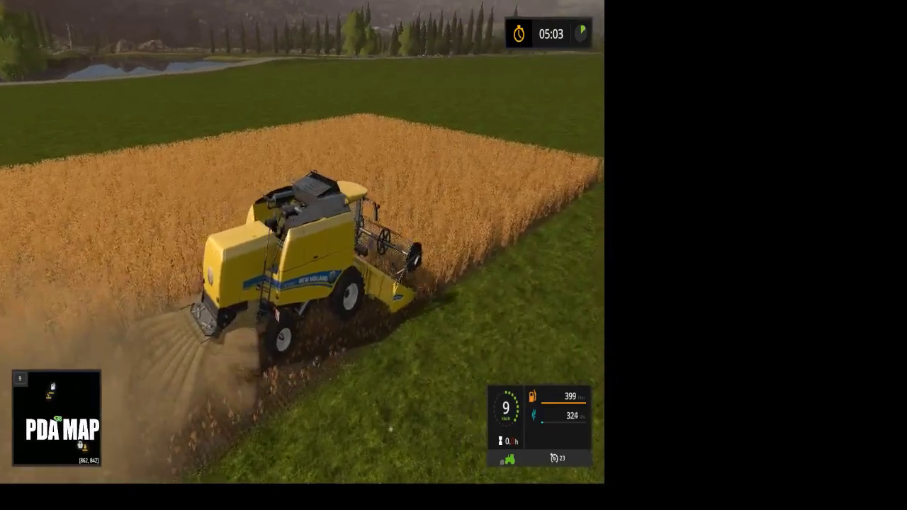
key("w")
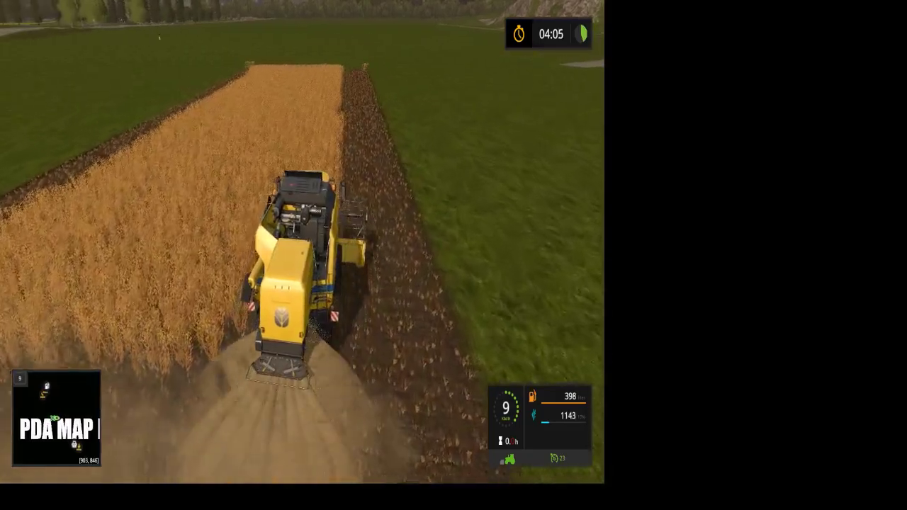
Get out of the combine, walk off field 38 onto the meadow, end the harvesting mission and acknowledge its closing message.
key("c")
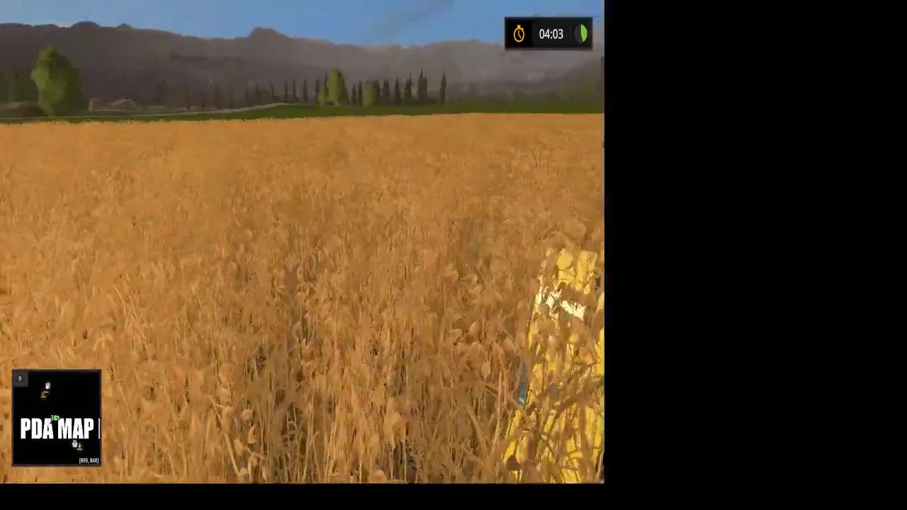
key("w")
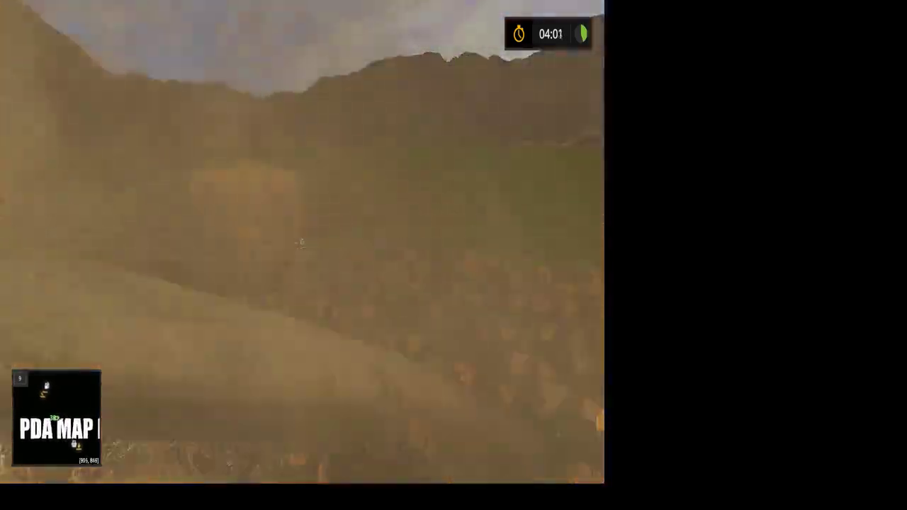
key("w")
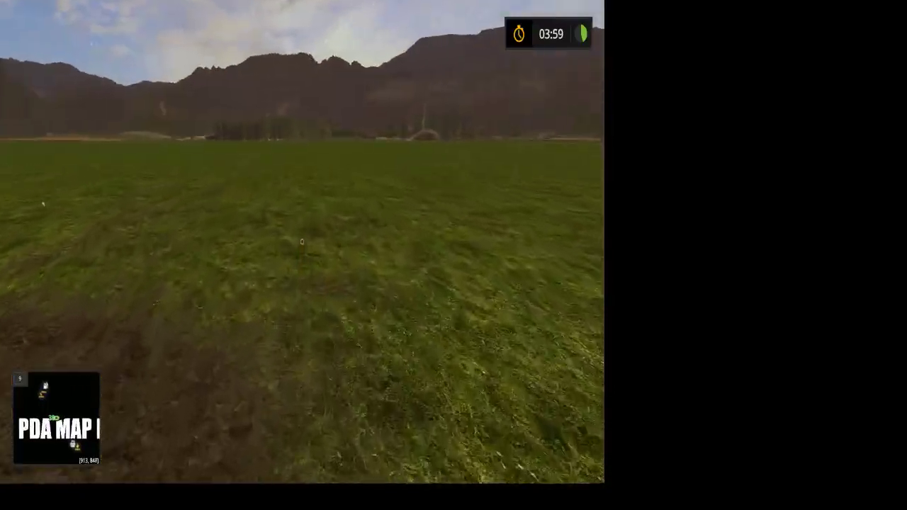
key("w")
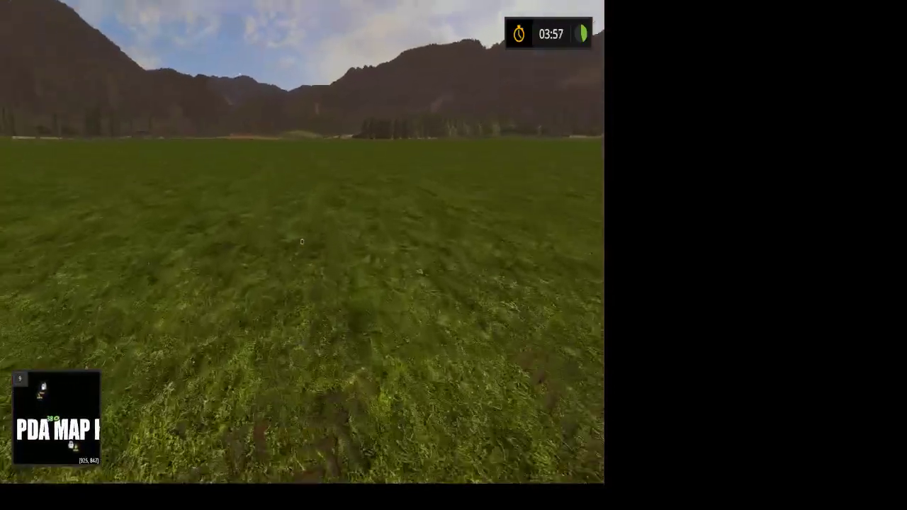
key("w")
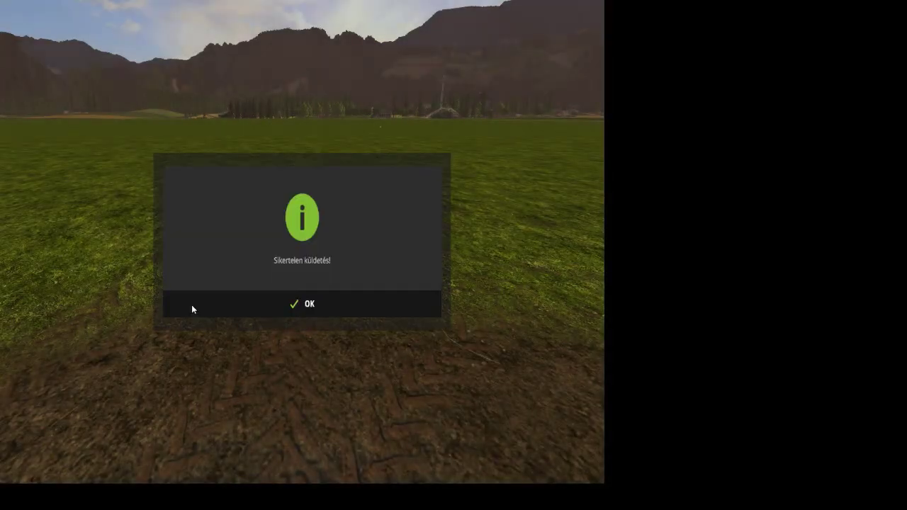
left_click(303, 306)
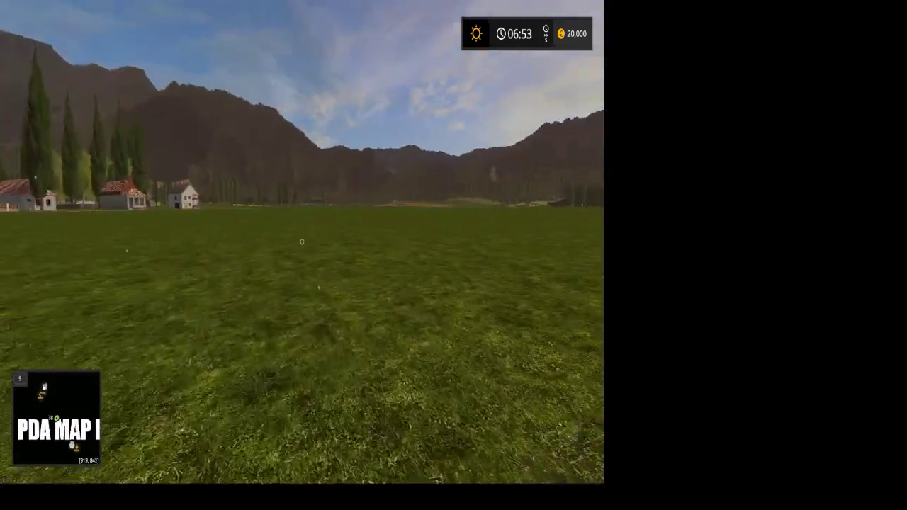
Open the map overview and travel to the mission marker of field 13.
key("Escape")
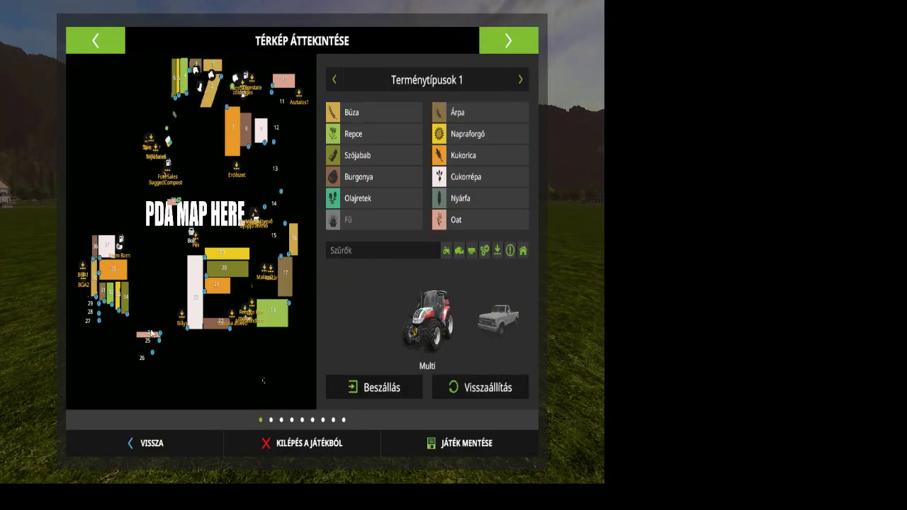
left_click(281, 192)
left_click(374, 387)
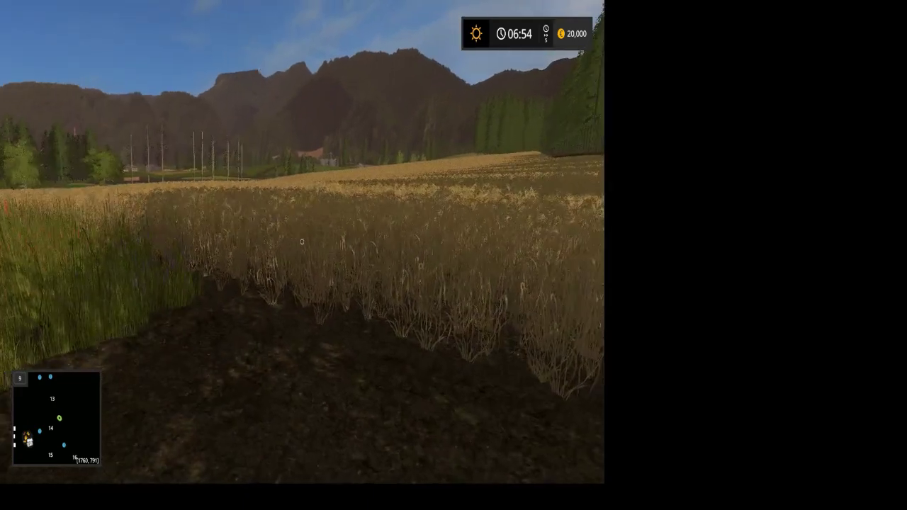
Start the harvesting mission for field 13 with the CR10.90 and SuperFlex Draper 45FT, and get out of the combine.
key("r")
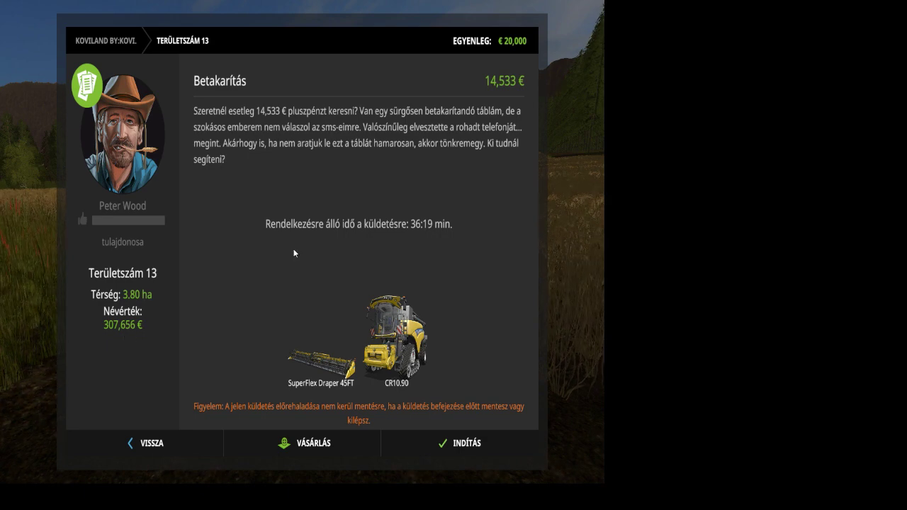
left_click(482, 446)
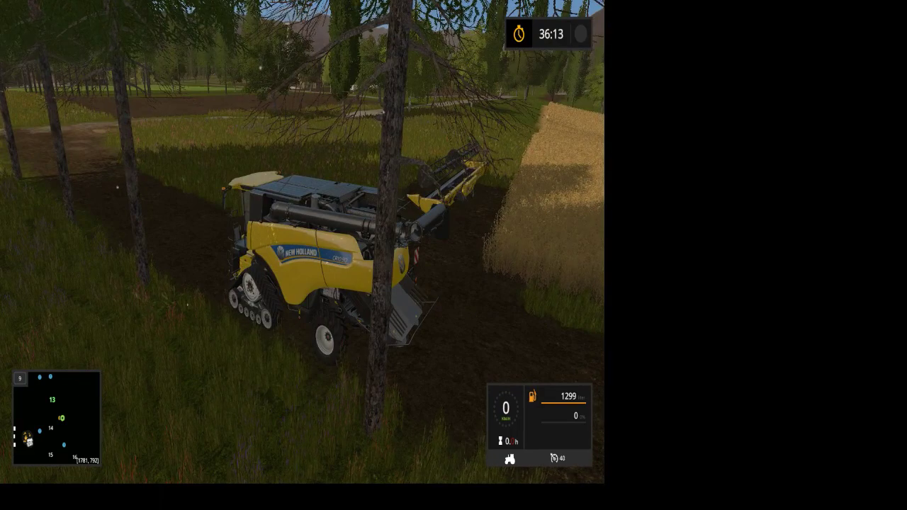
key("e")
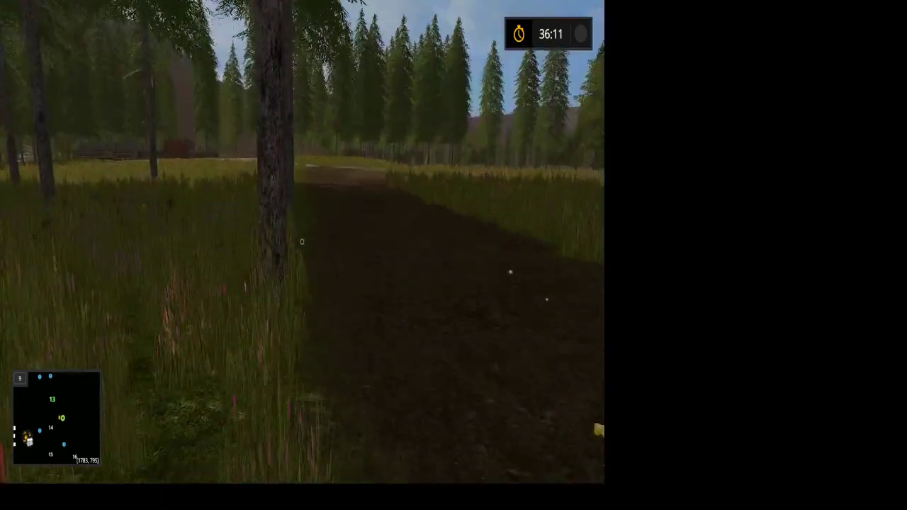
Walk away from the combine along the dirt track until the field 13 mission ends, and acknowledge its closing message.
key("w")
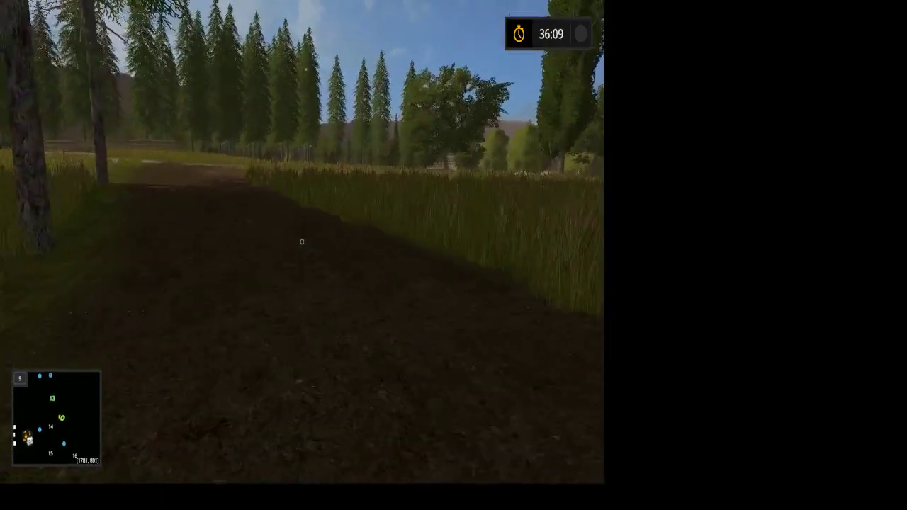
key("w")
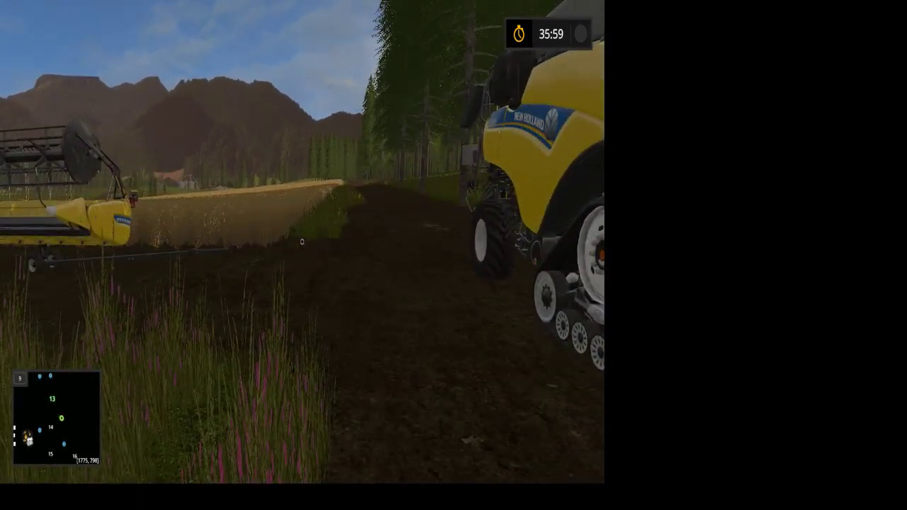
key("s")
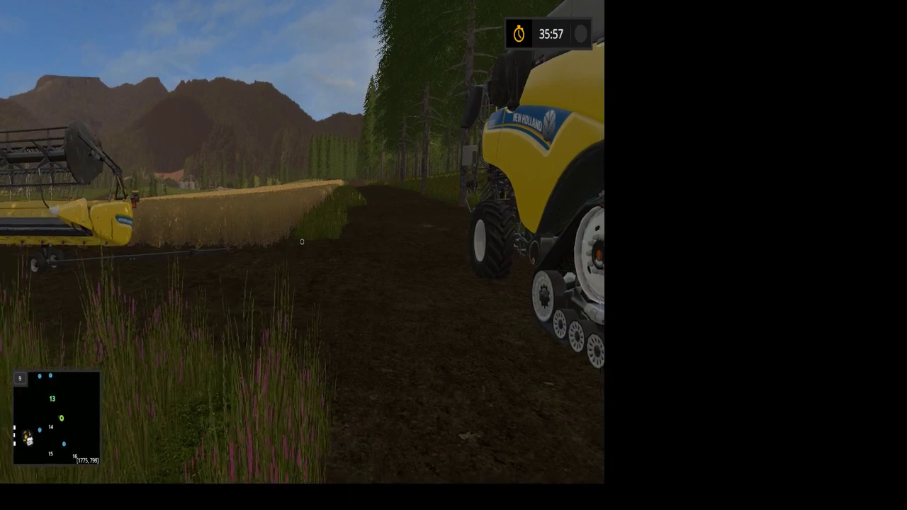
key("s")
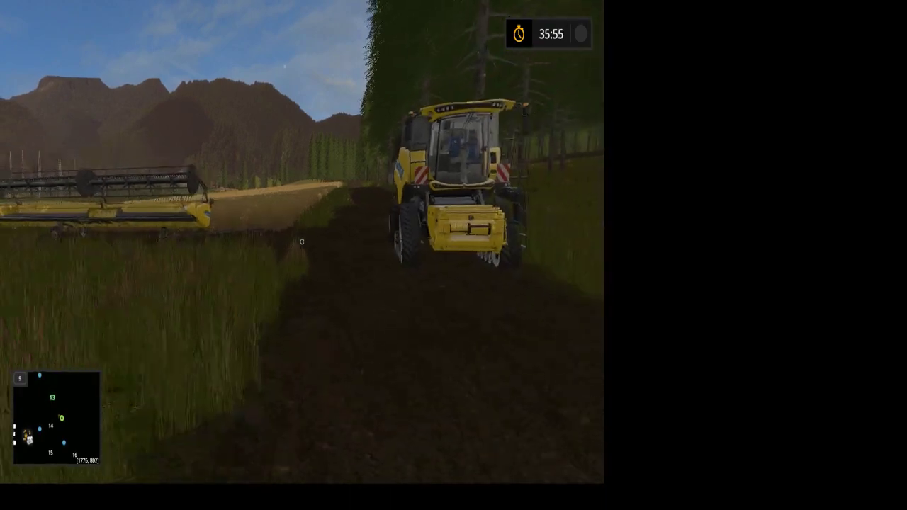
key("s")
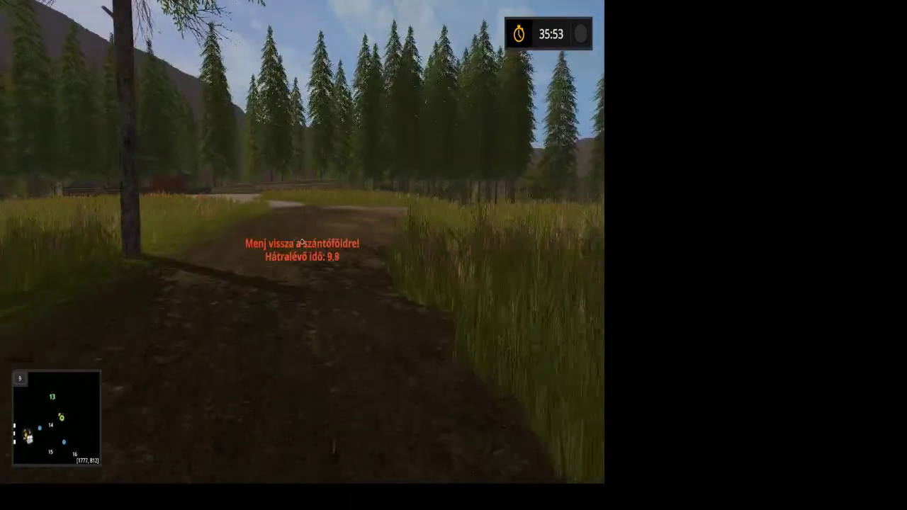
key("s")
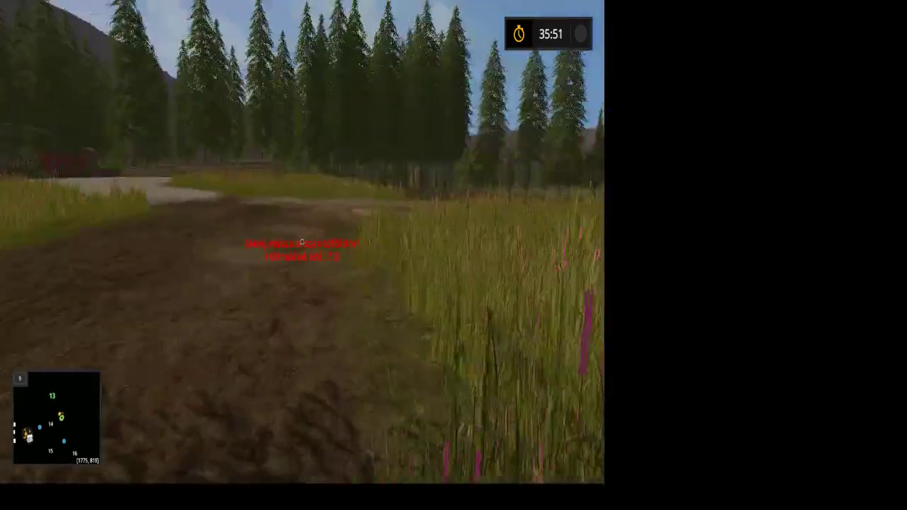
key("s")
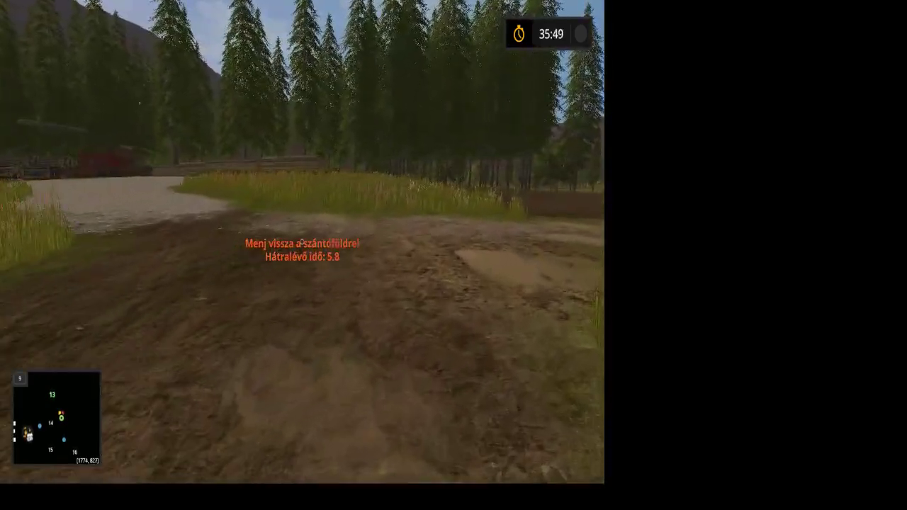
key("s")
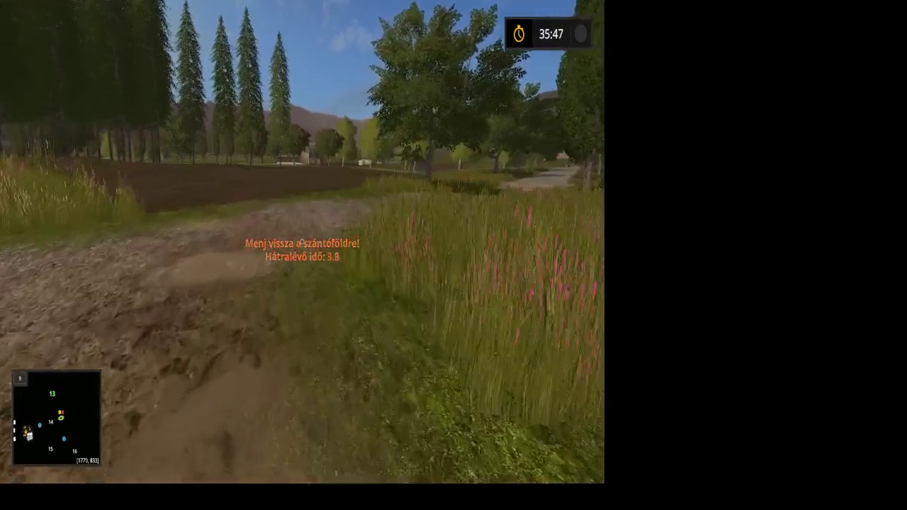
key("w")
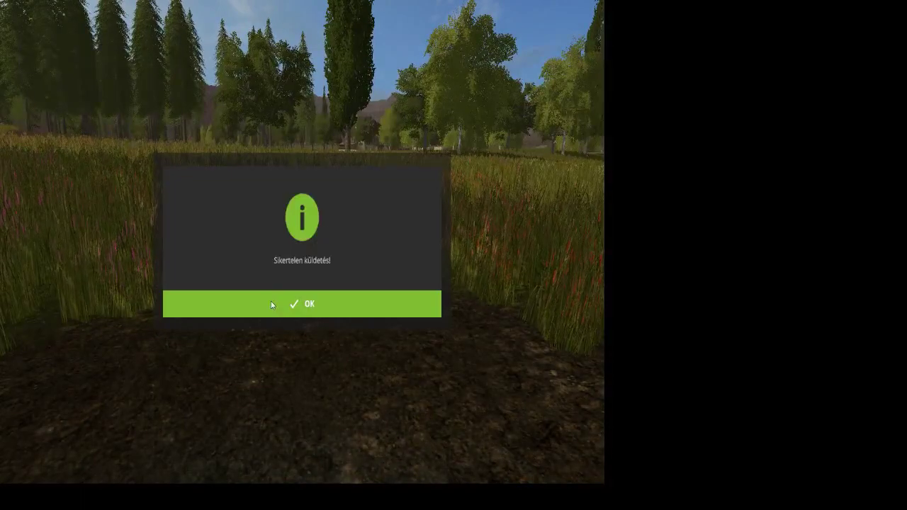
left_click(344, 306)
Walk across the tall-grass meadow near field 14 and onto the tree-lined gravel road.
key("w")
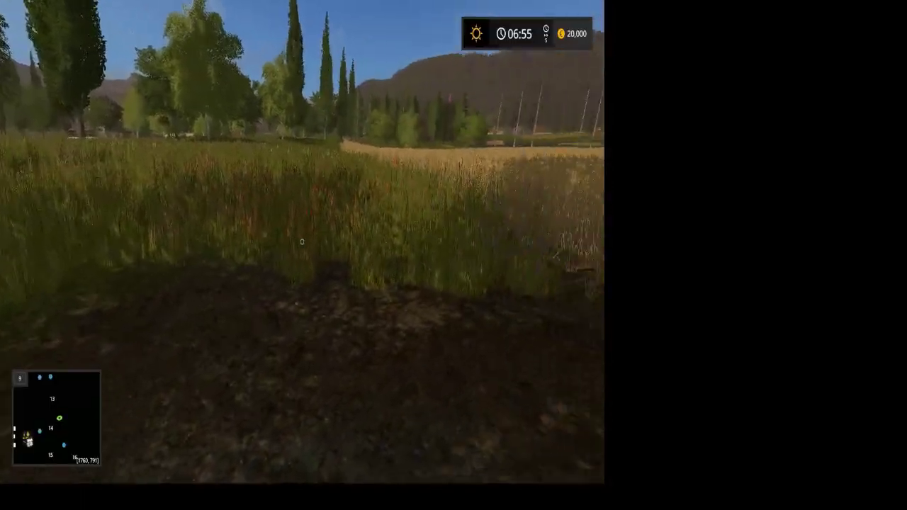
key("w")
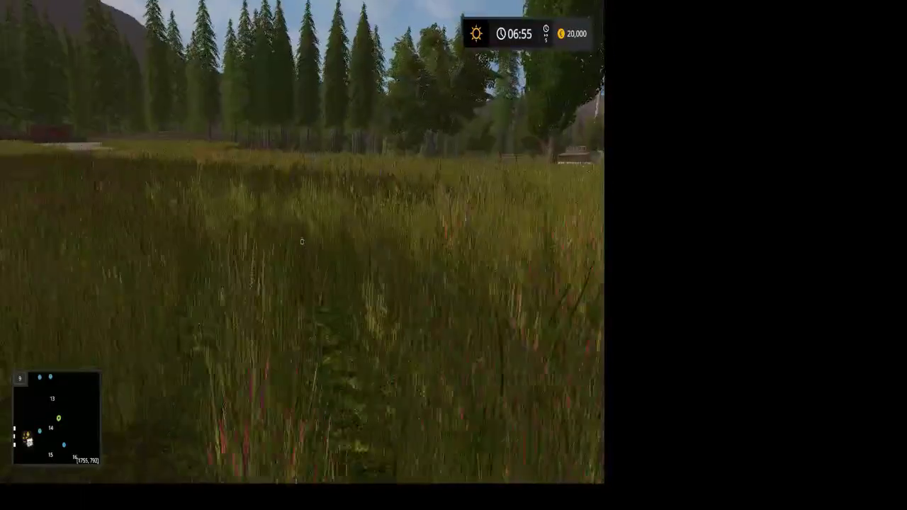
key("w")
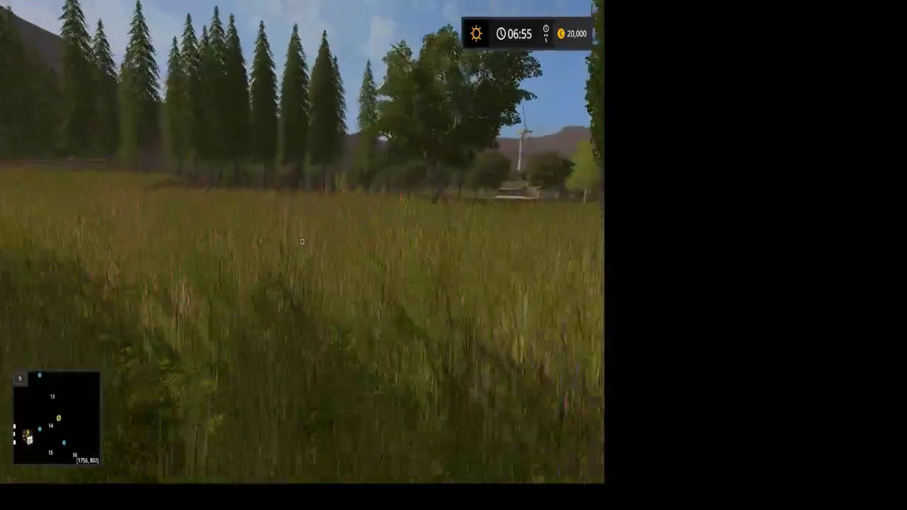
key("w")
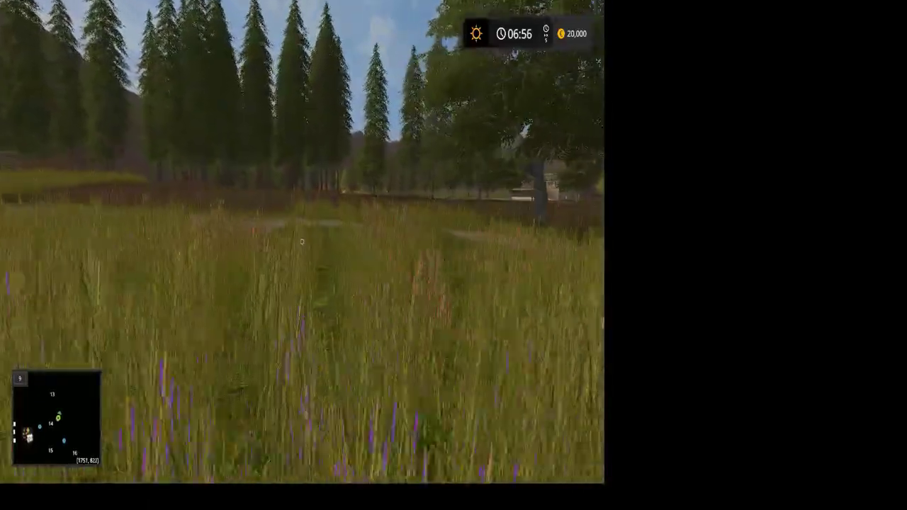
key("w")
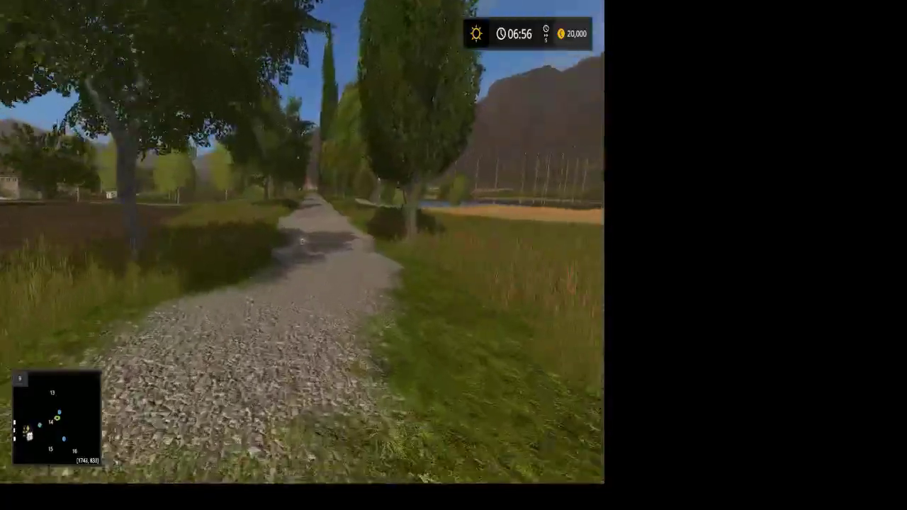
key("w")
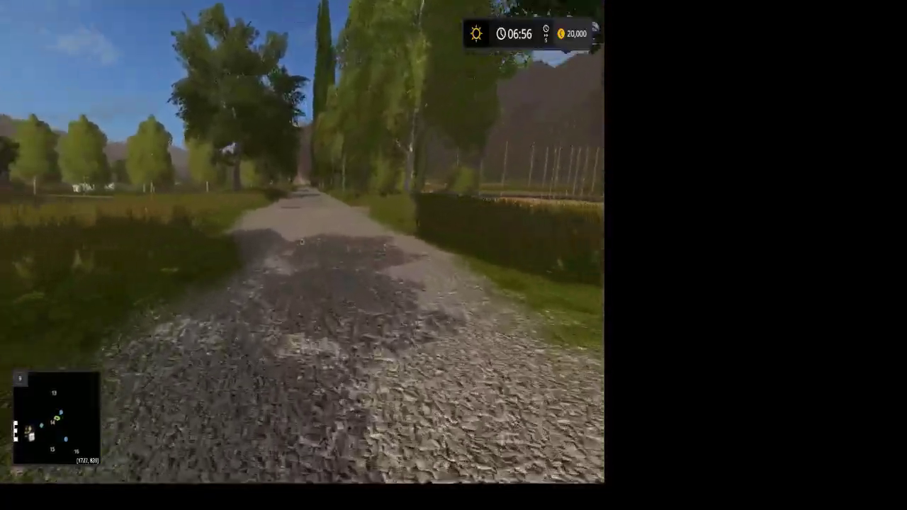
key("w")
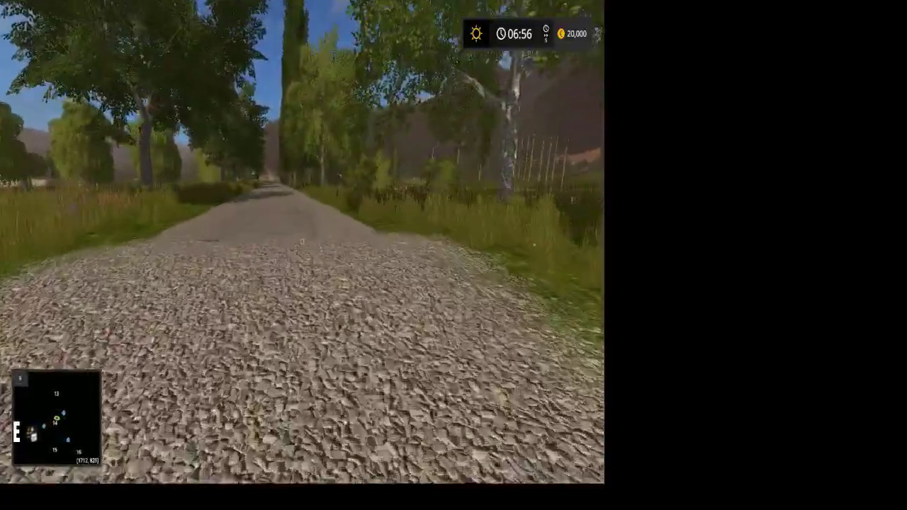
Follow the paved road past the wooden barns towards the junction with the stop sign.
key("w")
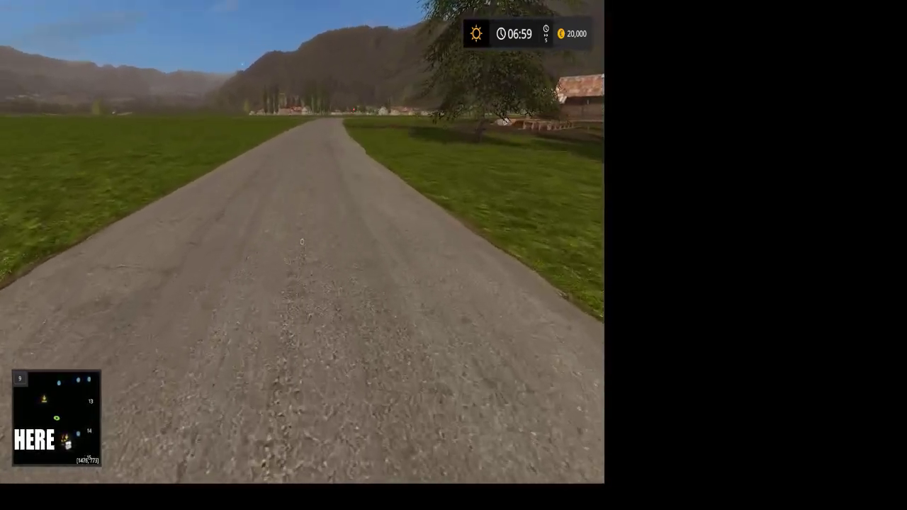
key("w")
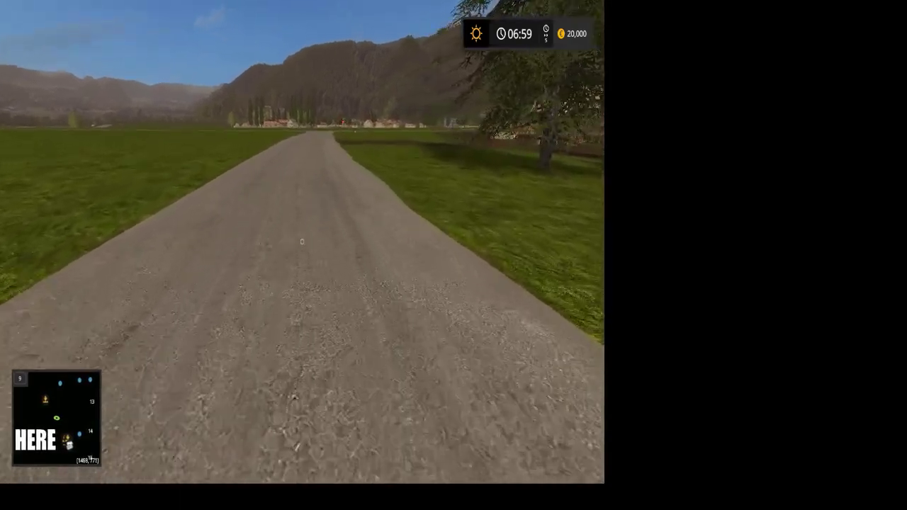
key("w")
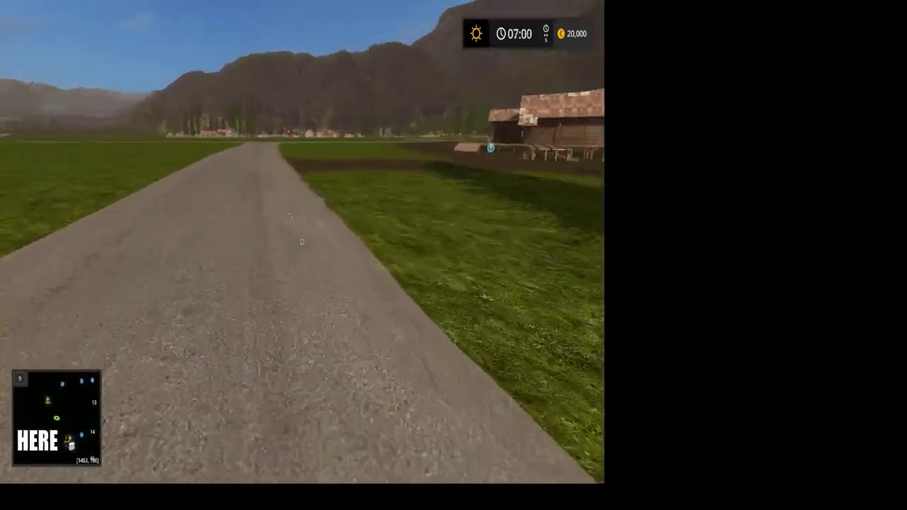
key("w")
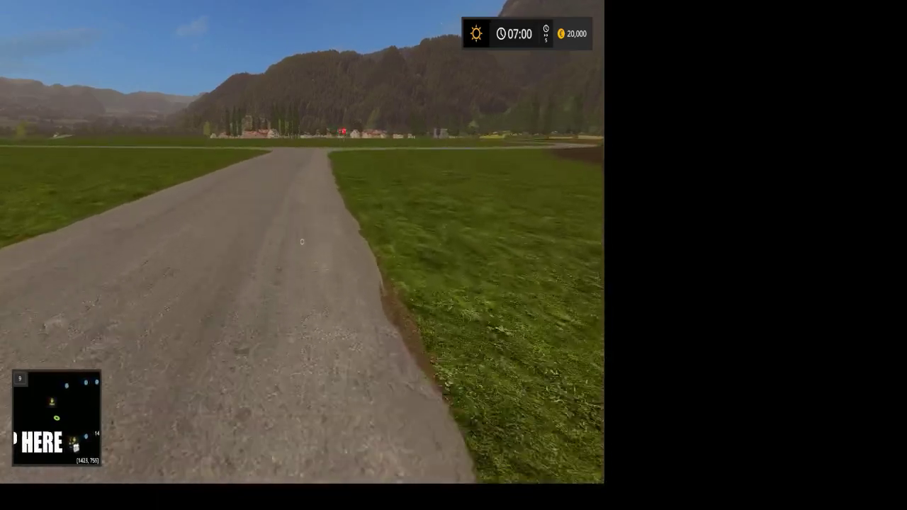
key("w")
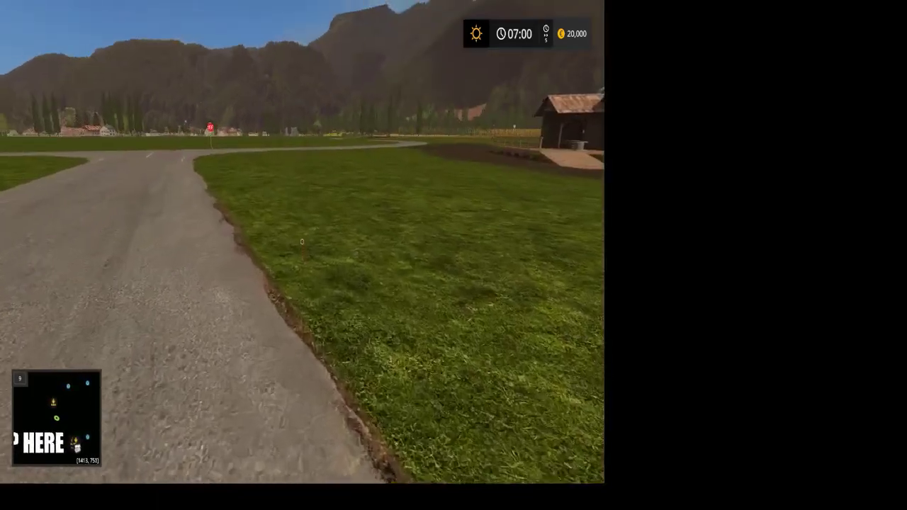
Walk across the open grassland beyond the road, looking towards the village and the grain field.
key("w")
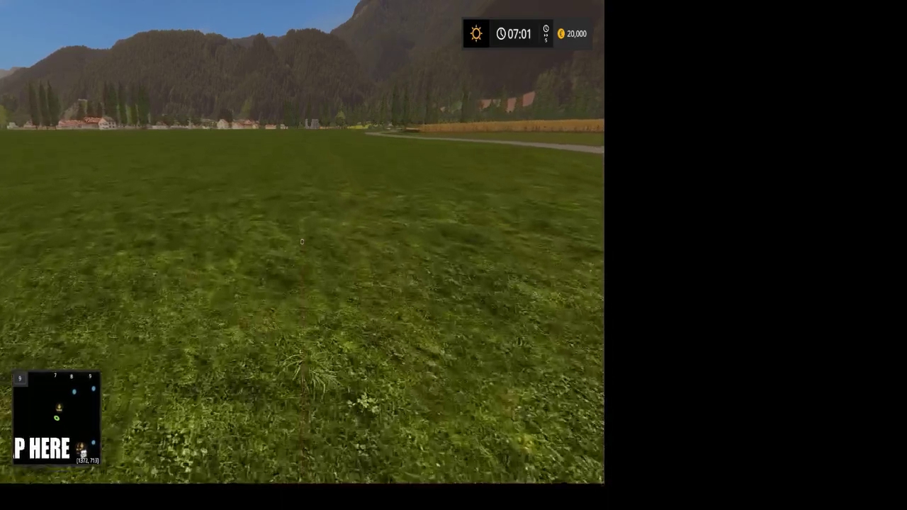
key("w")
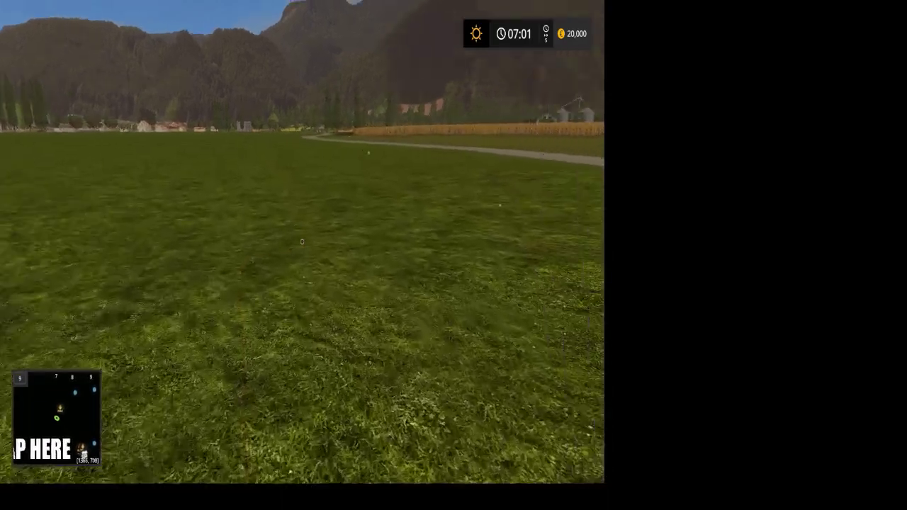
key("w")
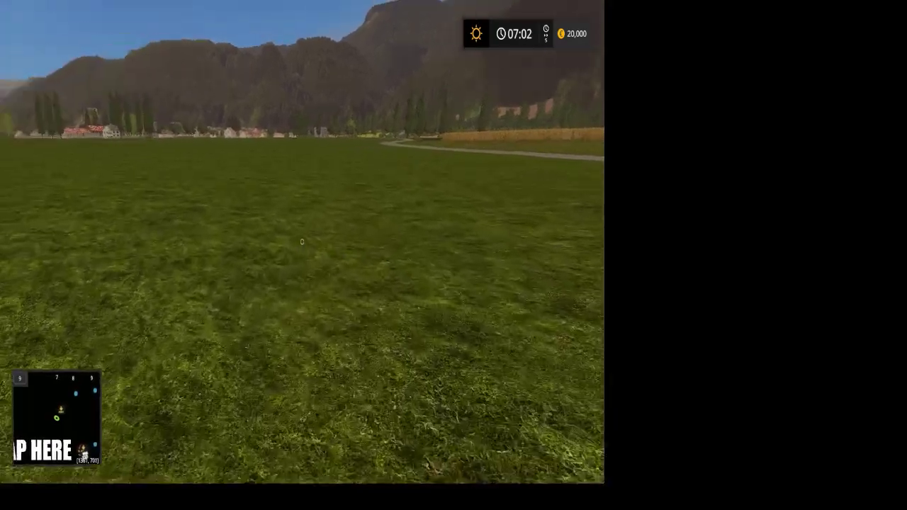
key("w")
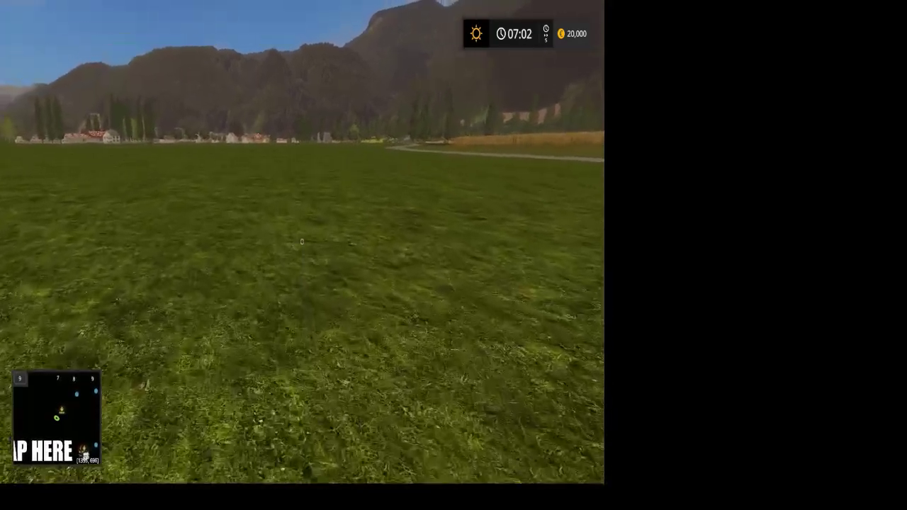
key("w")
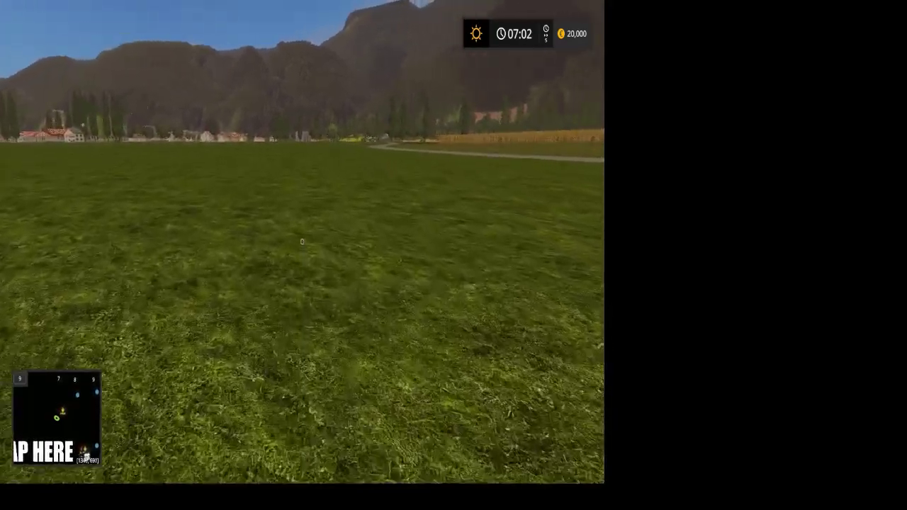
key("w")
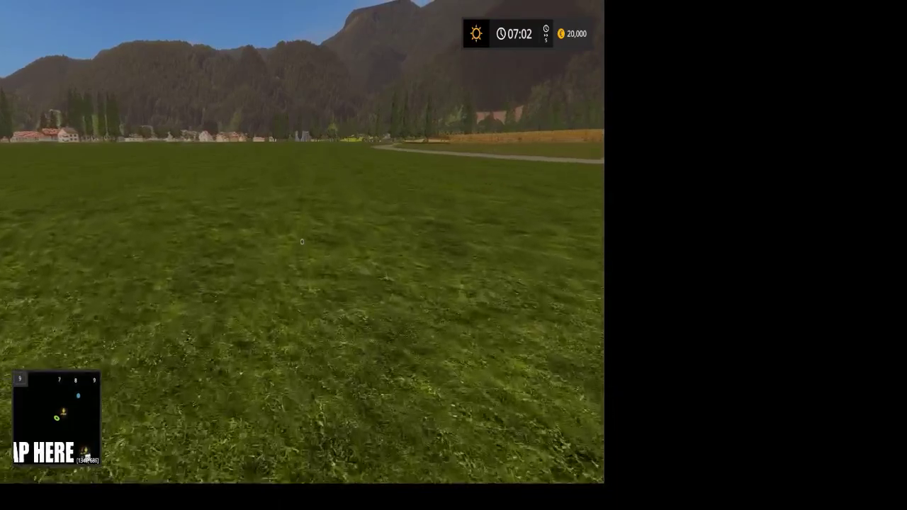
key("w")
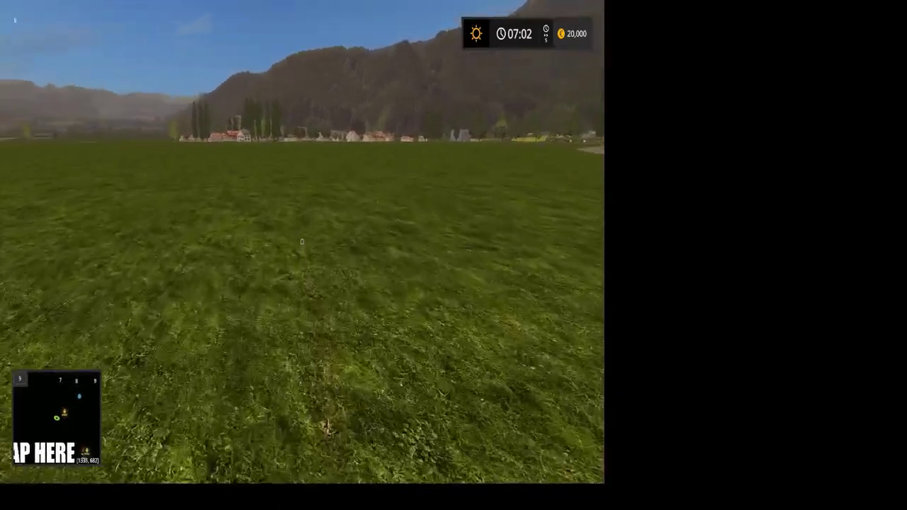
key("w")
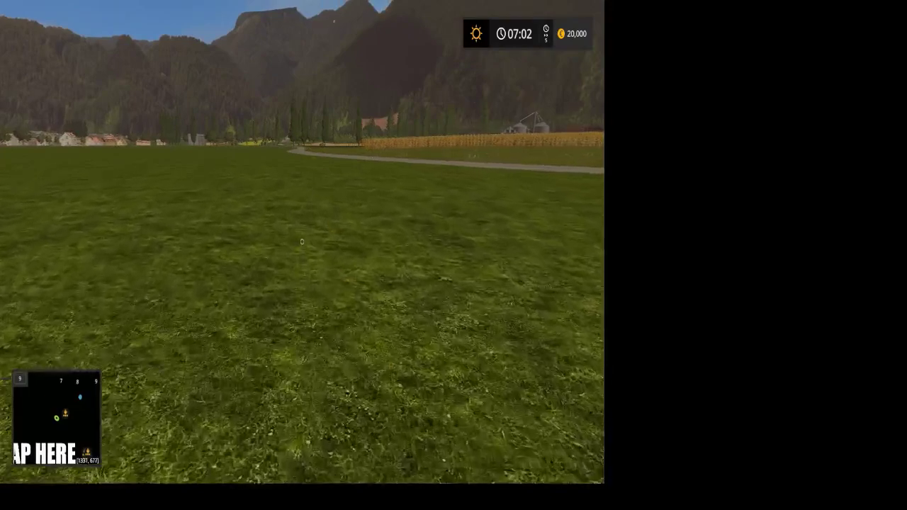
key("w")
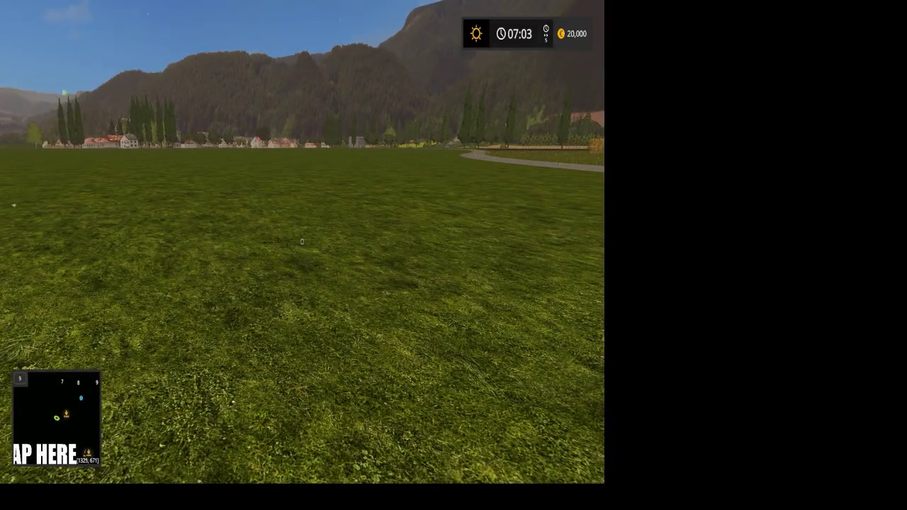
Leave the career without saving and exit Farming Simulator 17 from its main menu.
key("Escape")
left_click(322, 445)
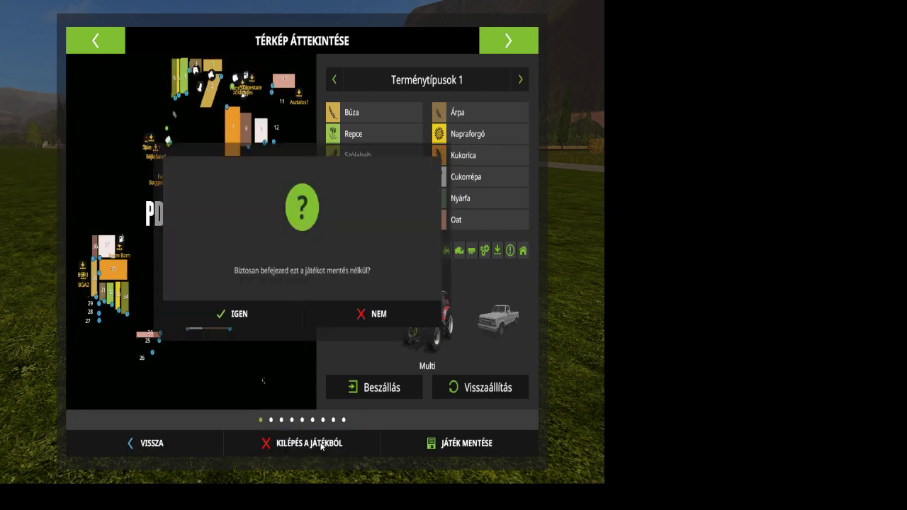
left_click(236, 314)
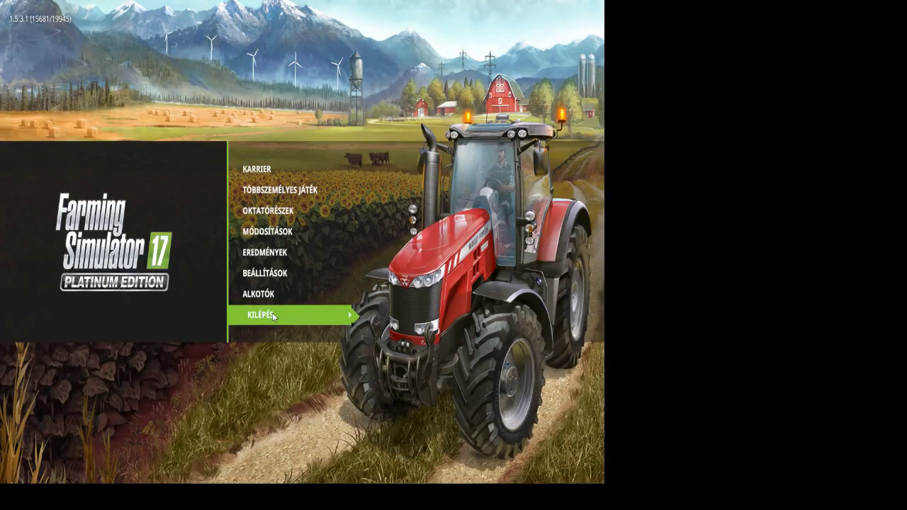
left_click(273, 317)
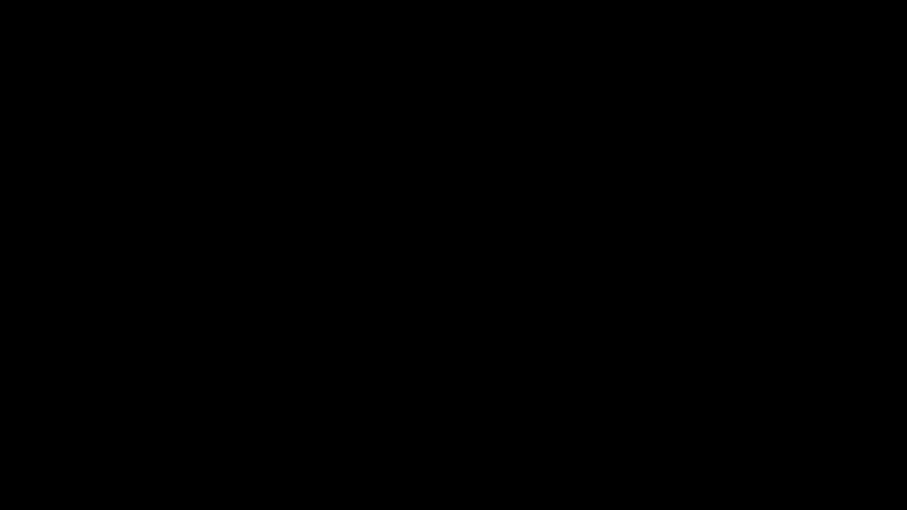